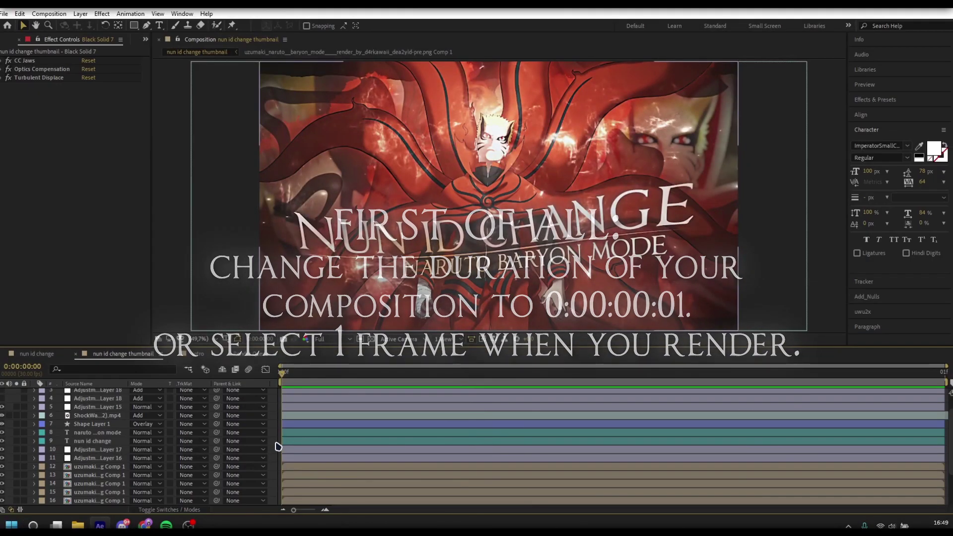
Step: In Composition Settings, give the thumbnail comp a 0:00:00:01 duration at 1920×1080, 30 fps
left_click(46, 14)
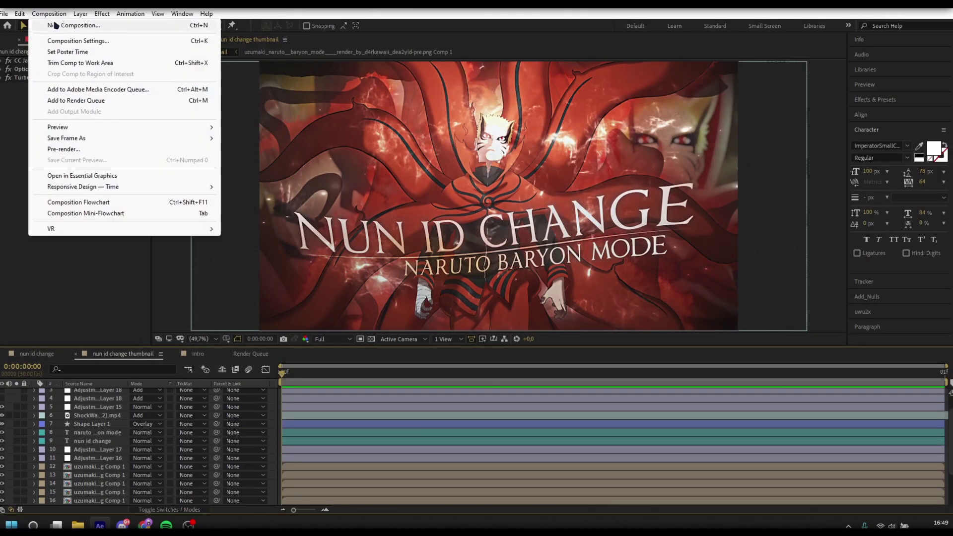
left_click(93, 44)
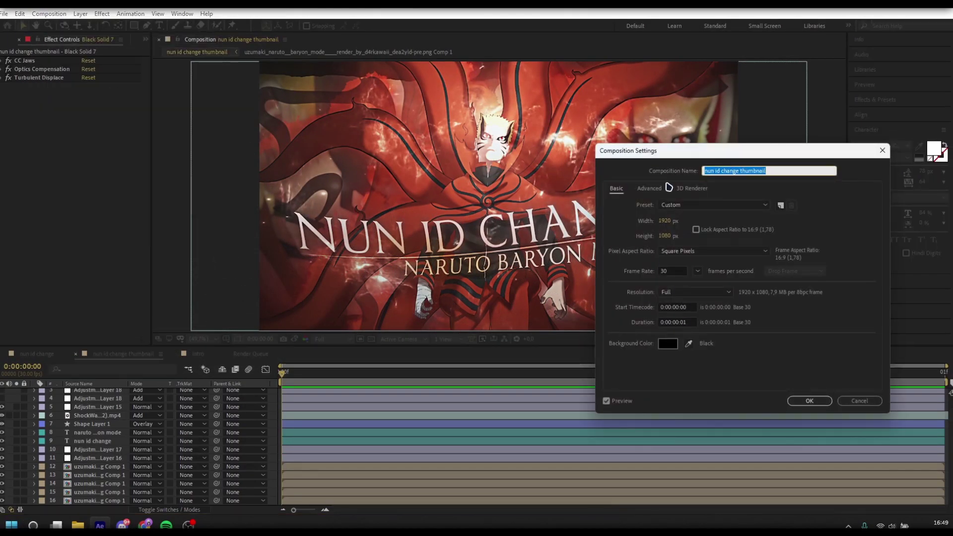
left_click_drag(672, 150, 459, 142)
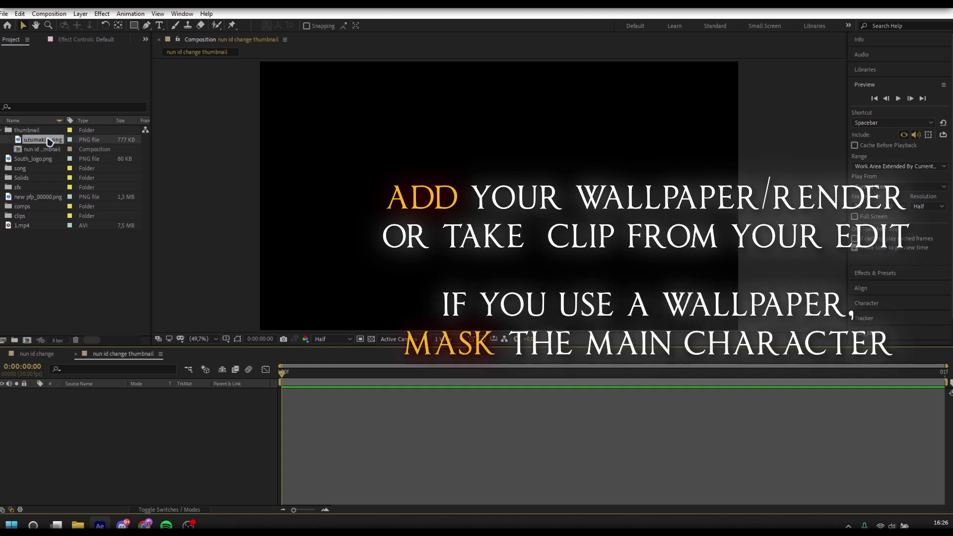
Step: Add the Naruto Baryon render at full preview resolution, precompose it and open the precomp
left_click_drag(179, 447, 180, 447)
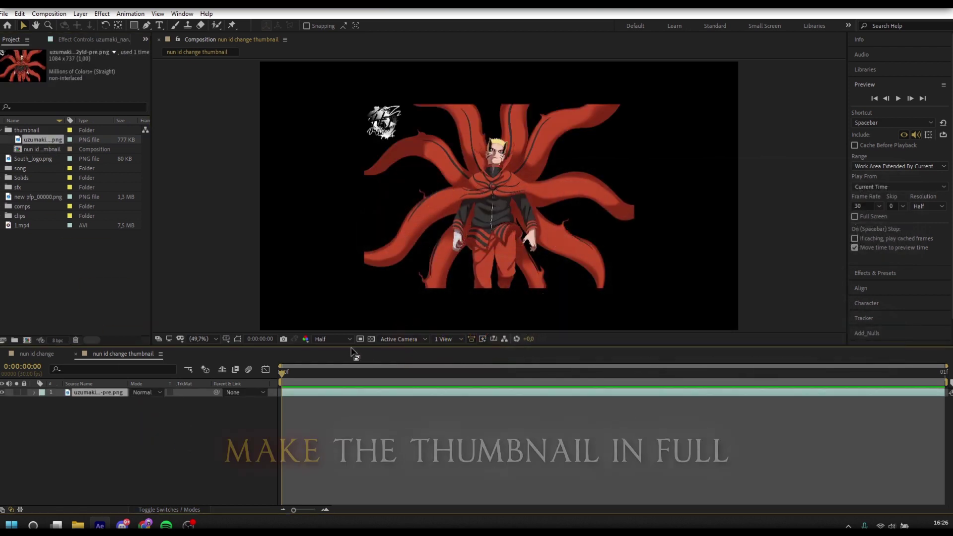
left_click(336, 341)
left_click(339, 366)
key("ctrl+shift+c")
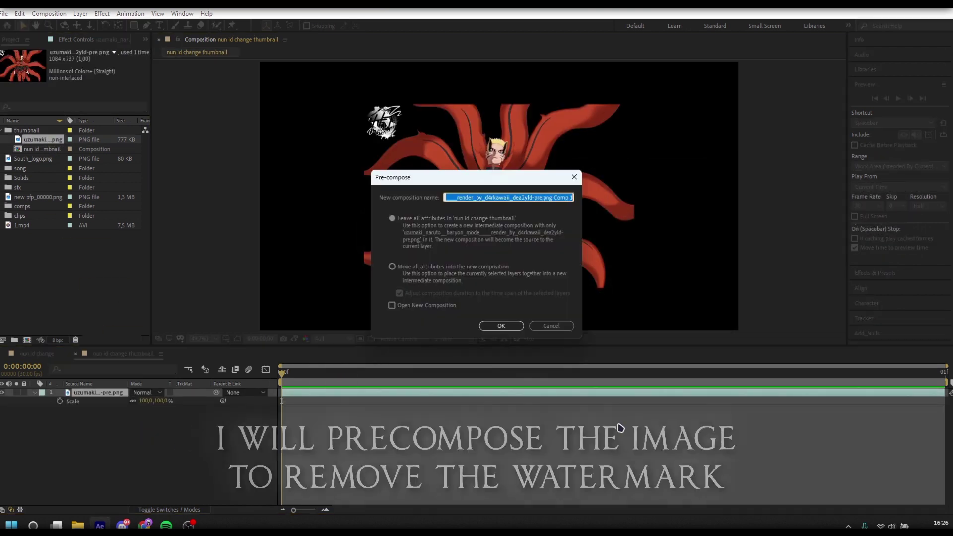
key("Return")
double_click(97, 392)
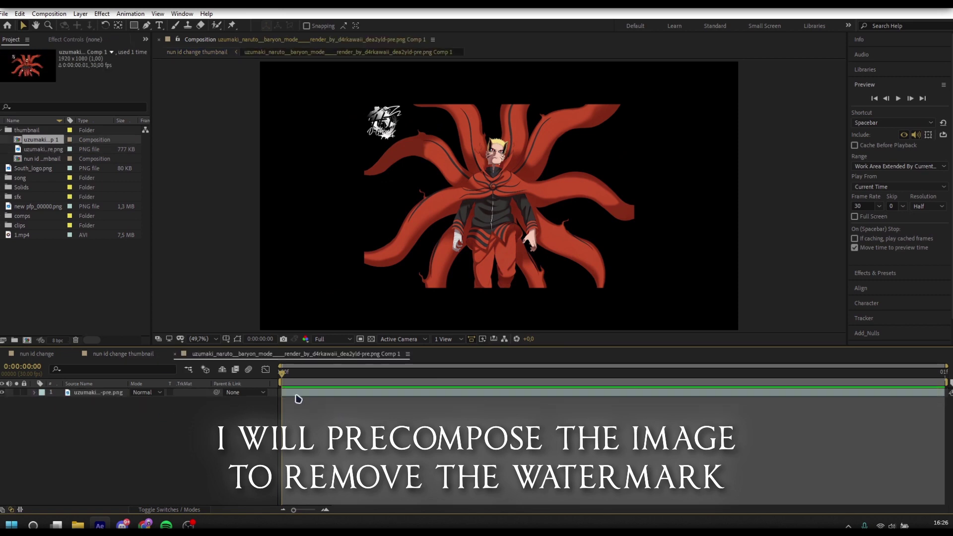
Step: Mask out the watermark with an inverted Pen mask and scale the character to 180%
scroll(382, 124, "up", 6)
key("g")
left_click(327, 147)
left_click(303, 197)
left_click(314, 278)
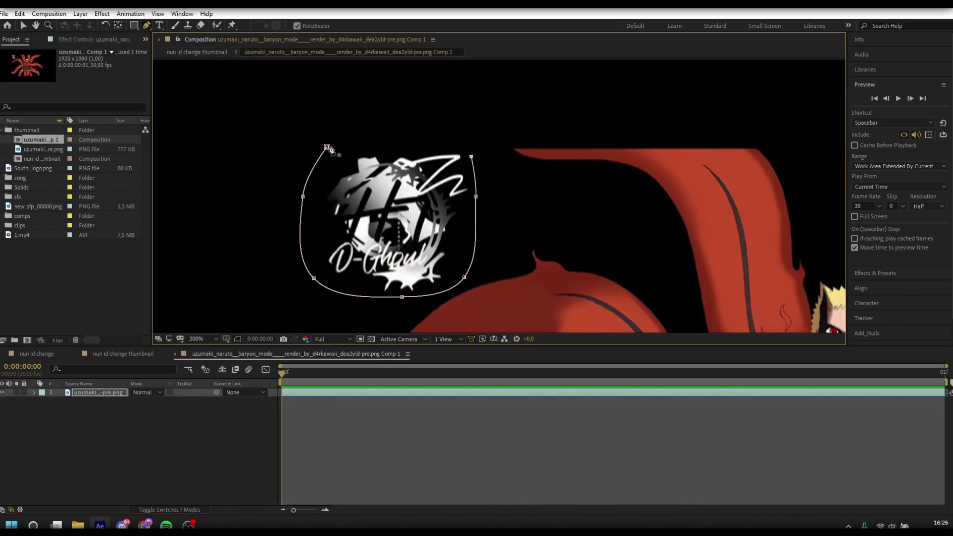
left_click(327, 147)
key("slash")
left_click(169, 402)
key("v")
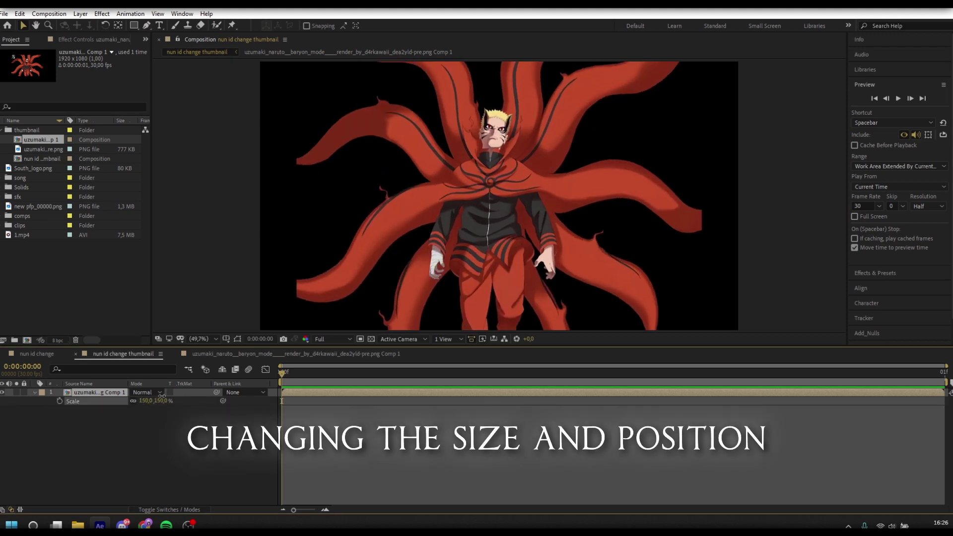
mouse_move(162, 395)
left_mouse_down()
mouse_move(170, 391)
mouse_move(164, 401)
left_mouse_up()
Step: Browse the main edit's nested comps and expand the clips and comps folders in the Project panel
left_click(176, 355)
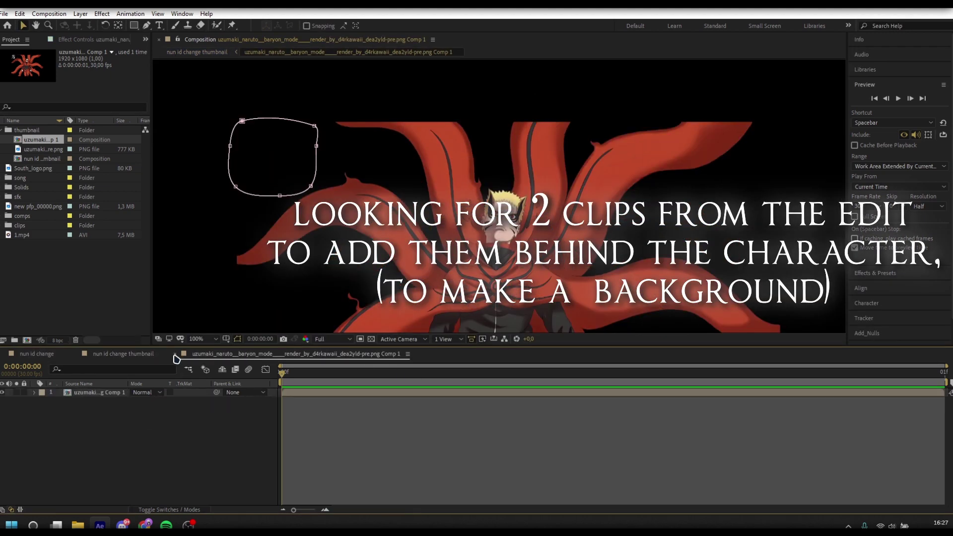
left_click(175, 355)
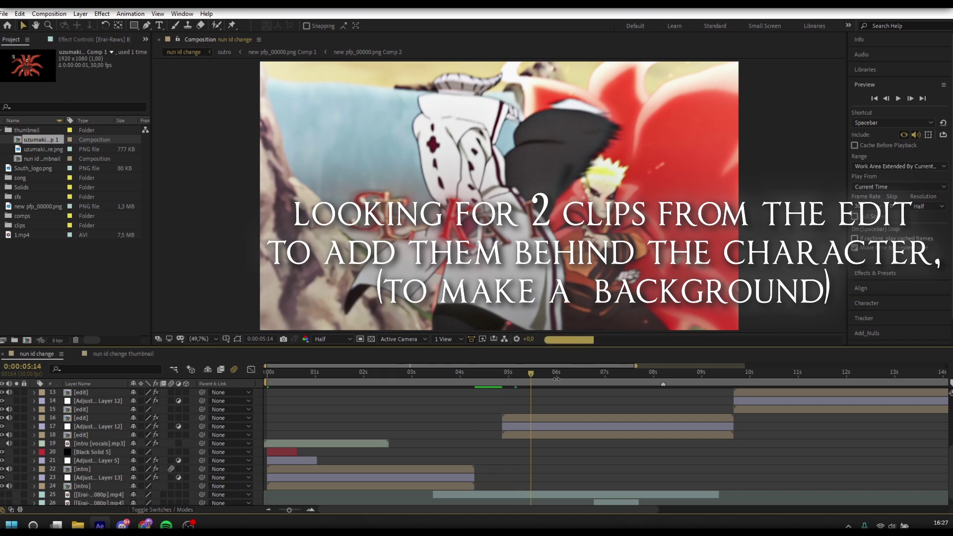
double_click(502, 418)
double_click(517, 462)
left_click(175, 354)
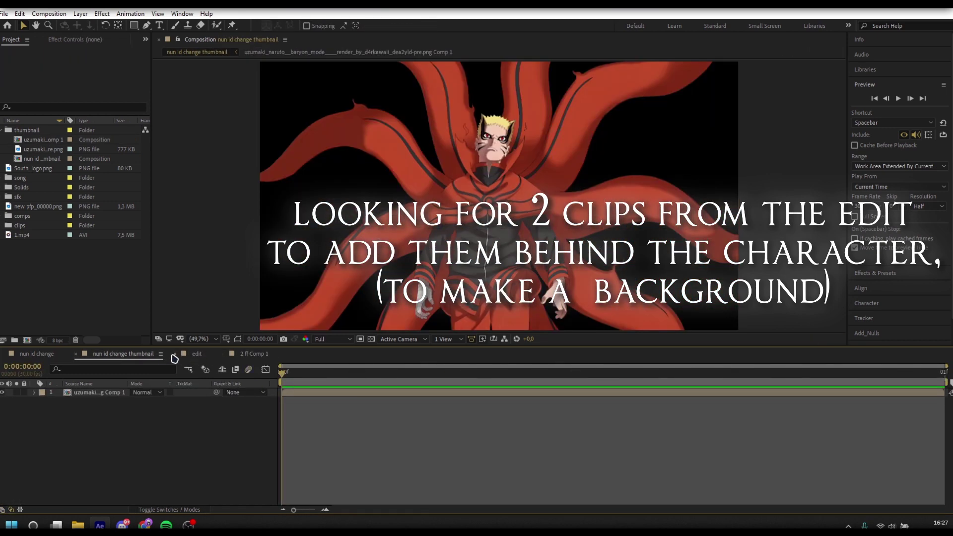
left_click(175, 354)
left_click(174, 354)
left_click(2, 226)
left_click(3, 217)
scroll(42, 267, "down", 5)
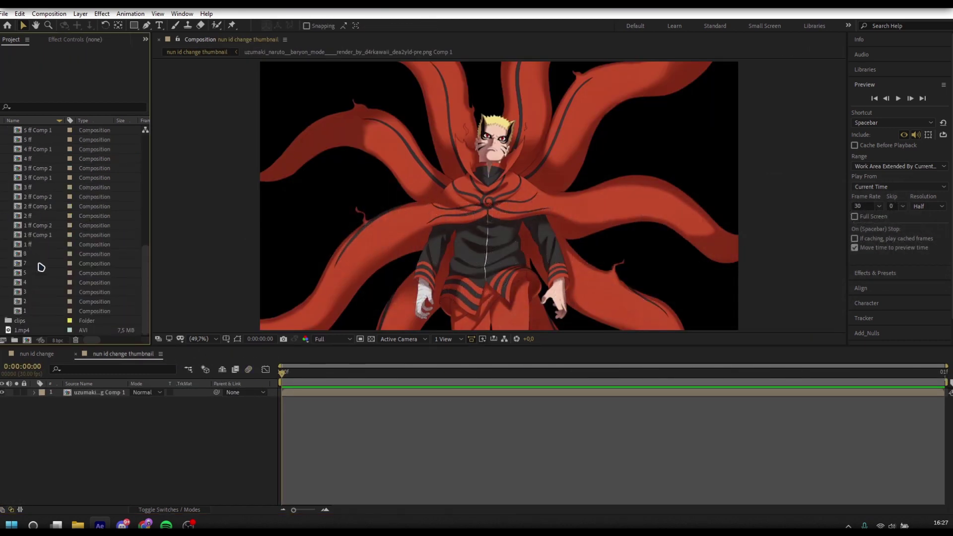
Step: Copy an Erai clip layer from comp 2 and from comp 8 into the thumbnail composition
double_click(43, 300)
key("ctrl+c")
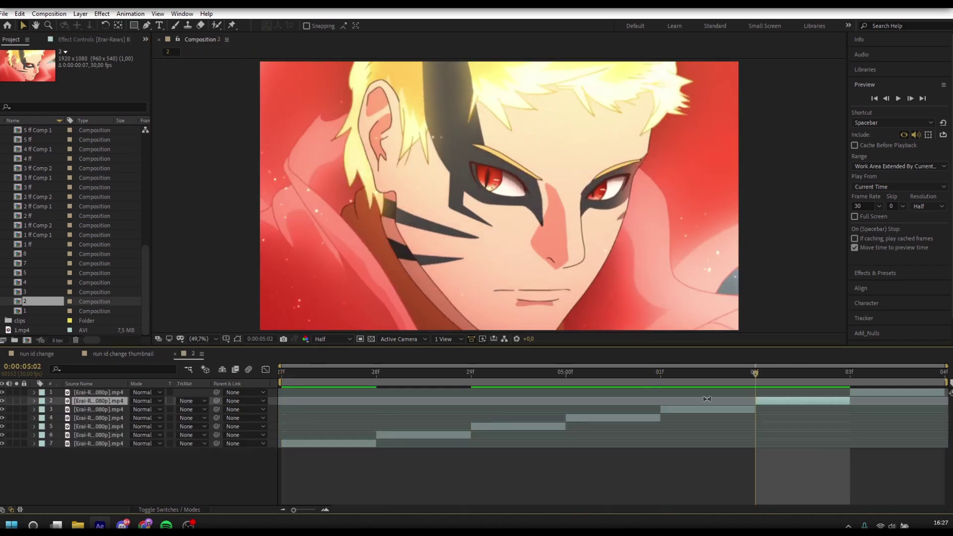
left_click(123, 353)
key("ctrl+v")
double_click(32, 254)
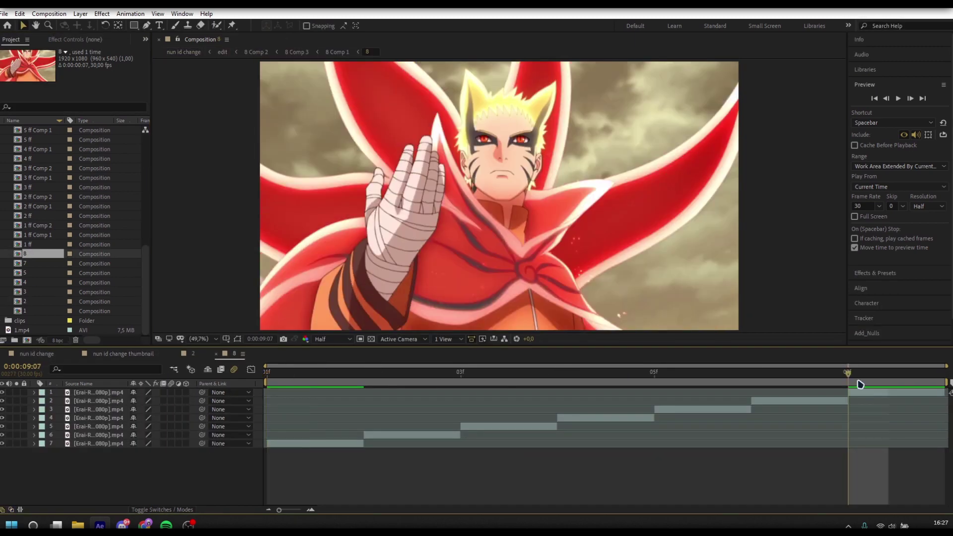
key("ctrl+c")
key("ctrl+w")
key("ctrl+v")
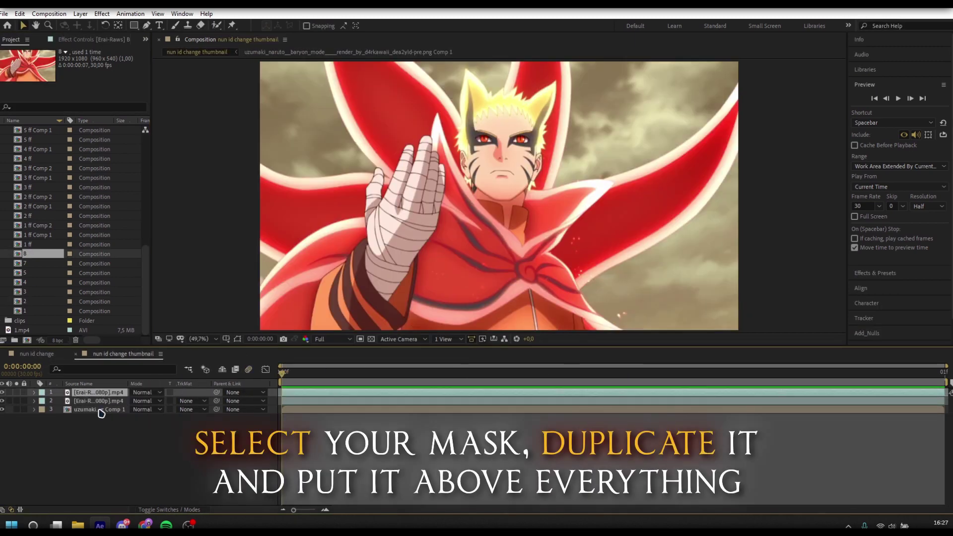
Step: Duplicate the character precomp and move the copy to the top of the layer stack
left_click(99, 409)
key("ctrl+d")
key("ctrl+shift+bracketright")
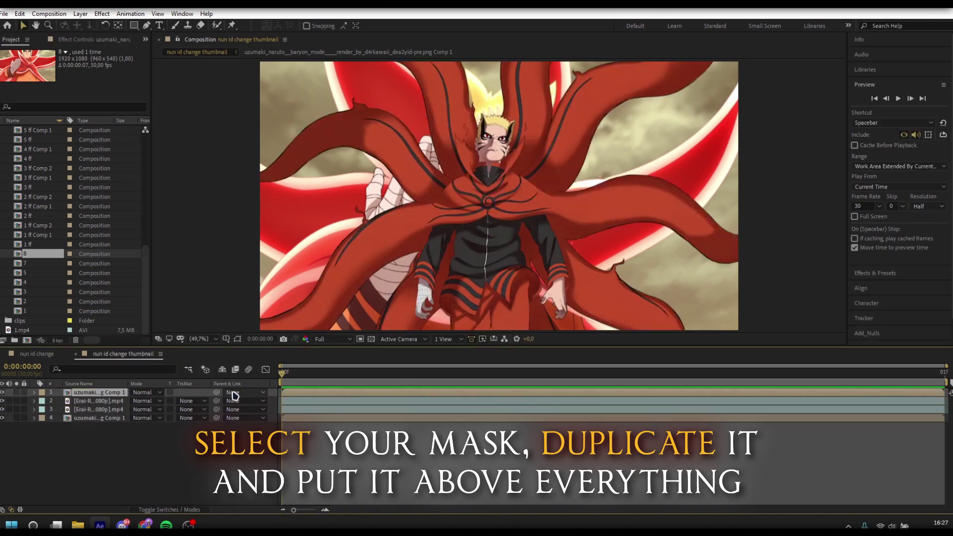
key("p")
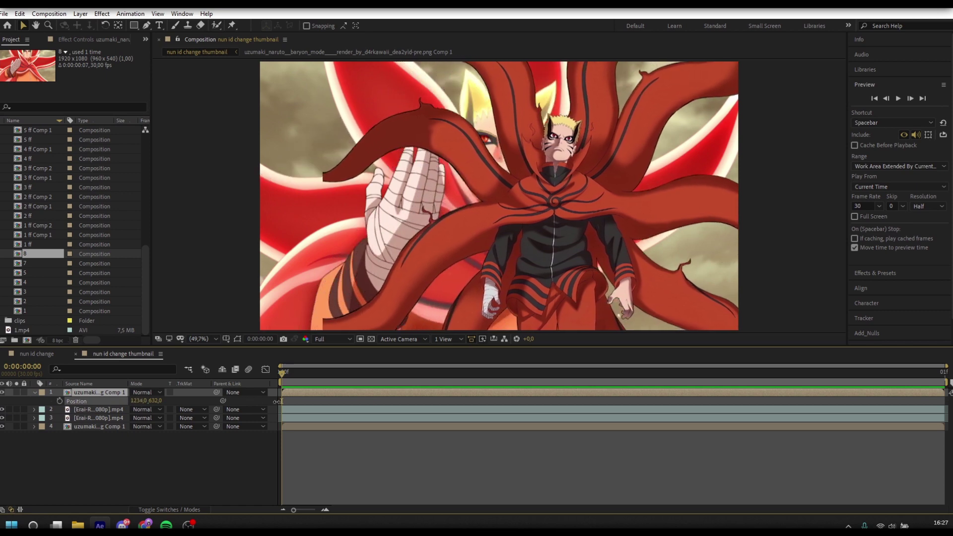
Step: Slide the first clip right to x 1610 and the second clip left to x 512
left_click(98, 410)
key("p")
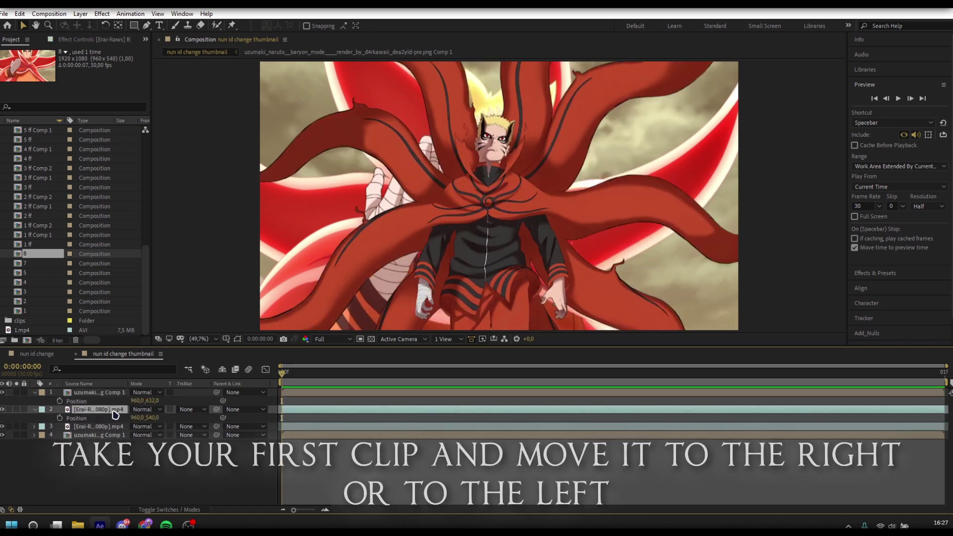
mouse_move(138, 418)
left_mouse_down()
mouse_move(483, 417)
mouse_move(470, 423)
left_mouse_up()
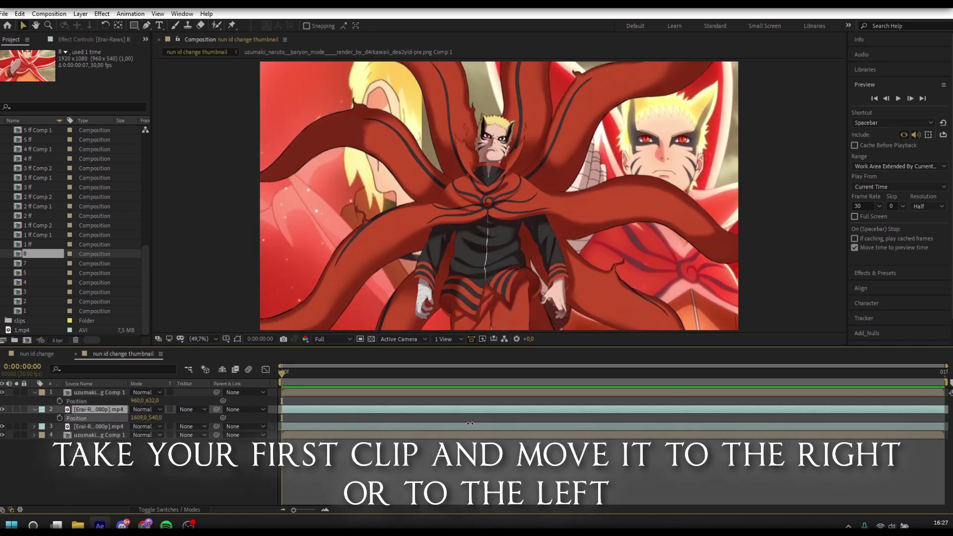
left_click(98, 427)
key("p")
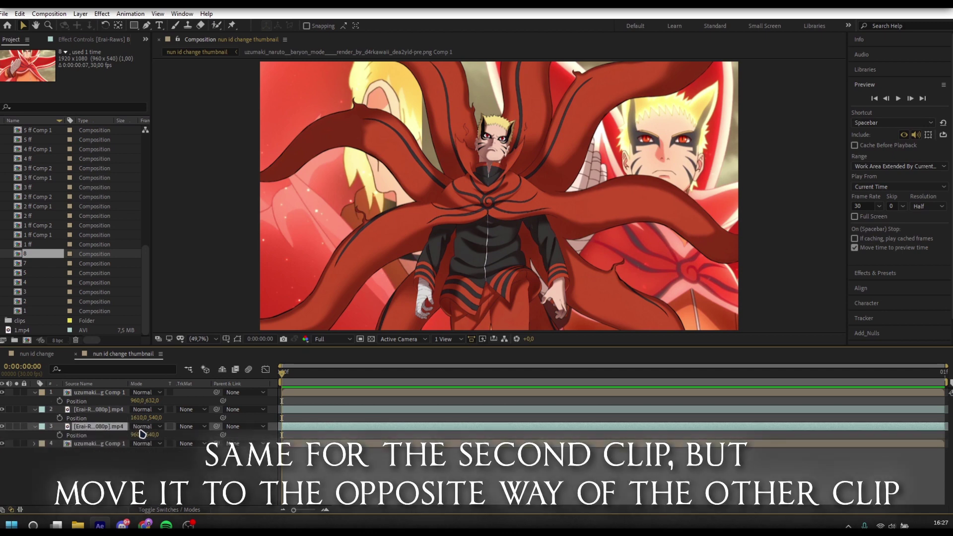
left_click_drag(138, 435, 8, 418)
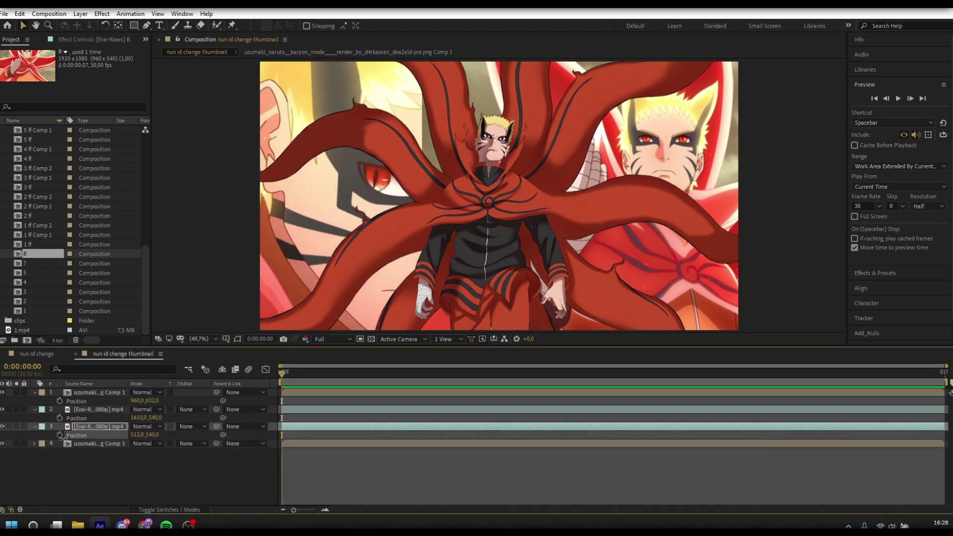
Step: Hide the first clip and draw a Pen mask around the face on the second background clip
left_click(2, 409)
key("comma")
key("g")
left_click(383, 103)
left_click(540, 141)
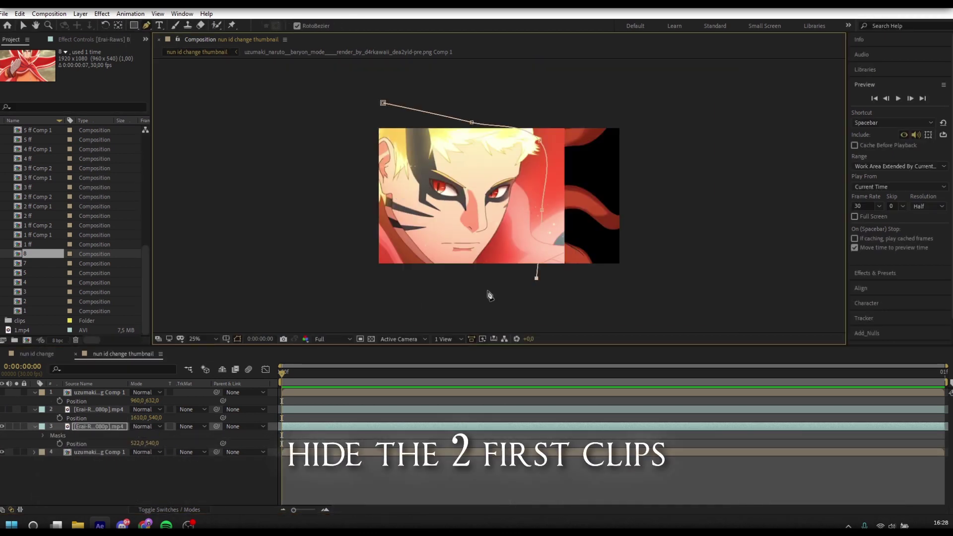
left_click(383, 103)
left_click_drag(542, 210, 548, 216)
left_click_drag(536, 279, 512, 293)
left_click_drag(540, 141, 518, 136)
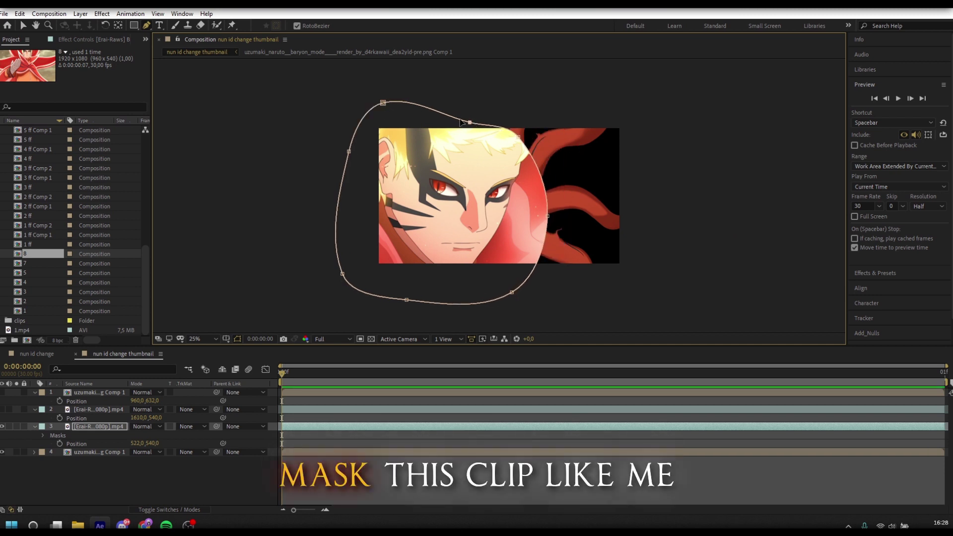
left_click_drag(529, 226, 490, 233)
left_click_drag(519, 137, 491, 137)
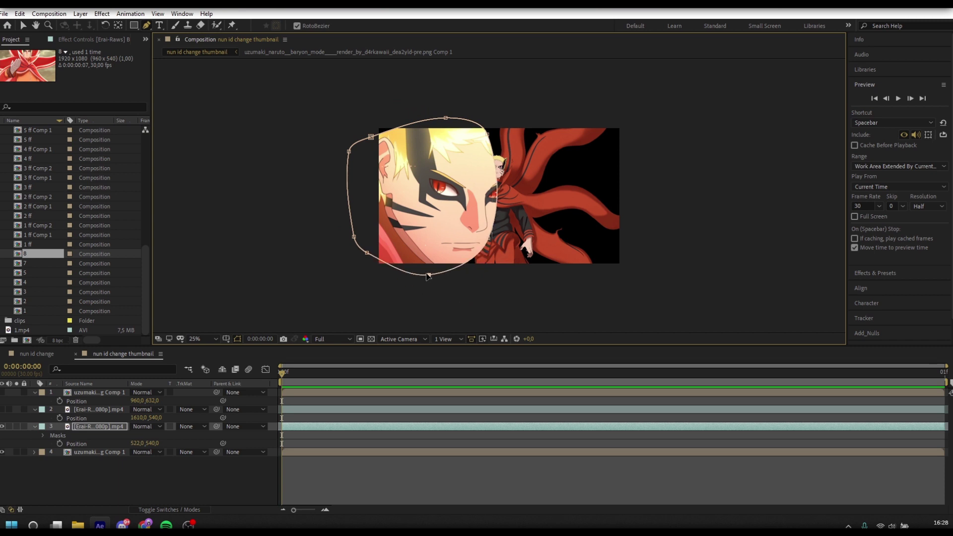
Step: Fit the composition in view and feather that mask to about 170 px
key("m")
left_click(199, 339)
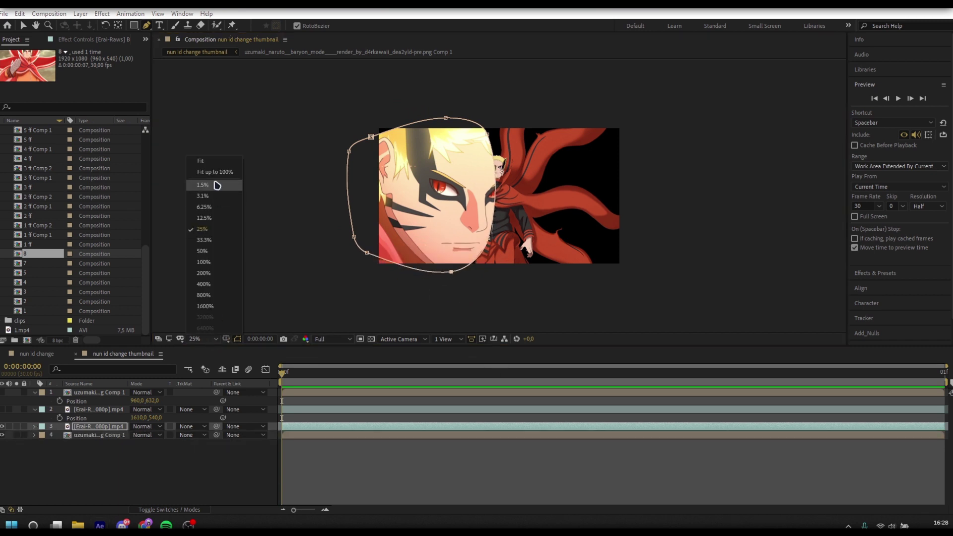
left_click(215, 185)
key("m")
key("m")
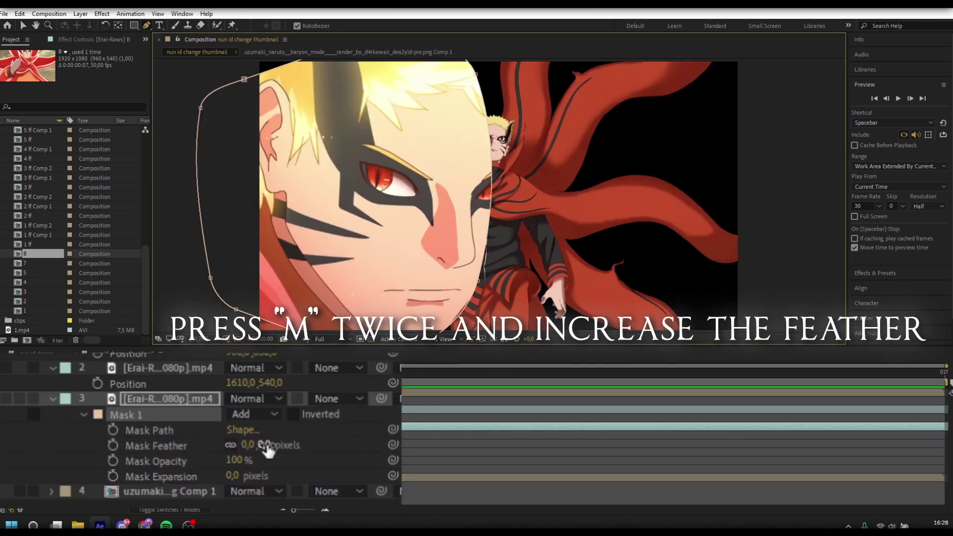
left_click_drag(265, 446, 349, 415)
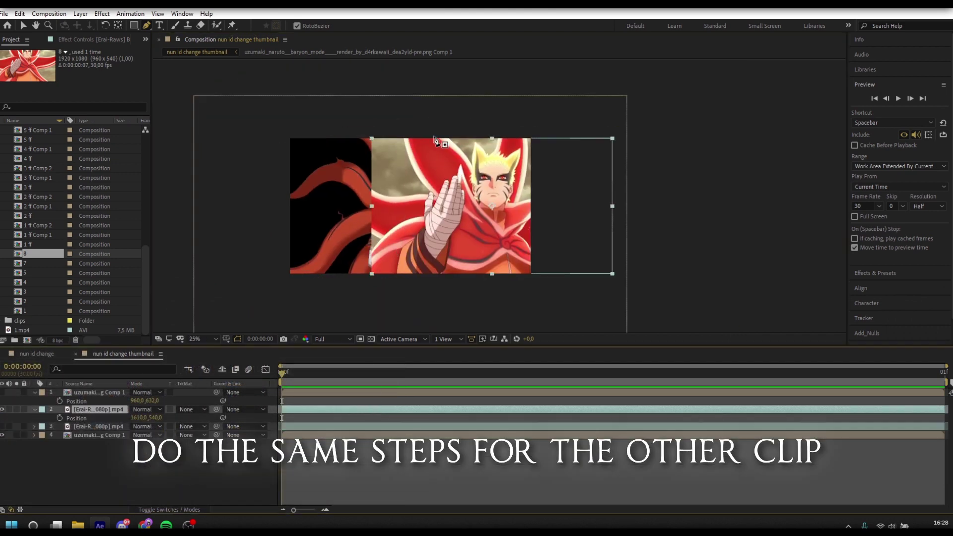
Step: Mask and feather the other clip around the character, then make layers 1 and 3 visible again
left_click(445, 119)
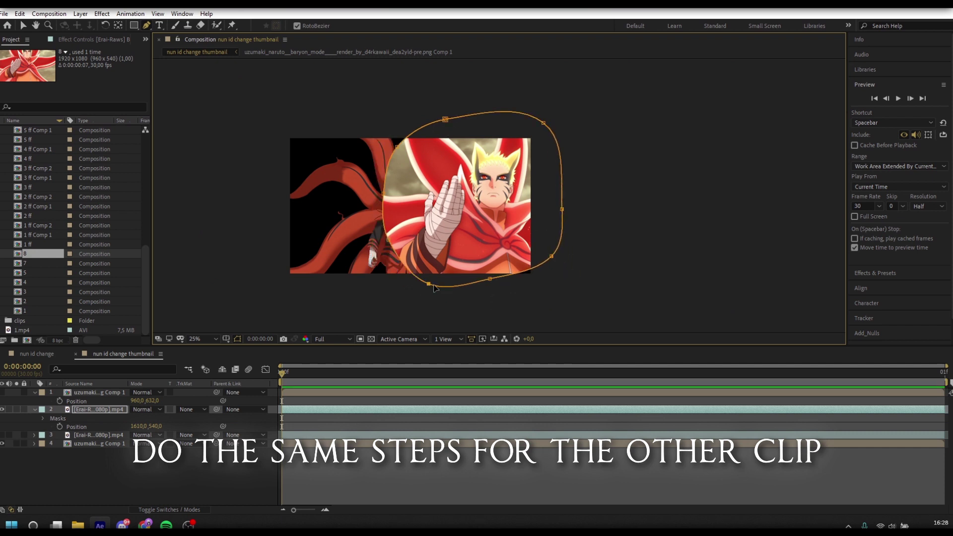
left_click_drag(543, 122, 529, 148)
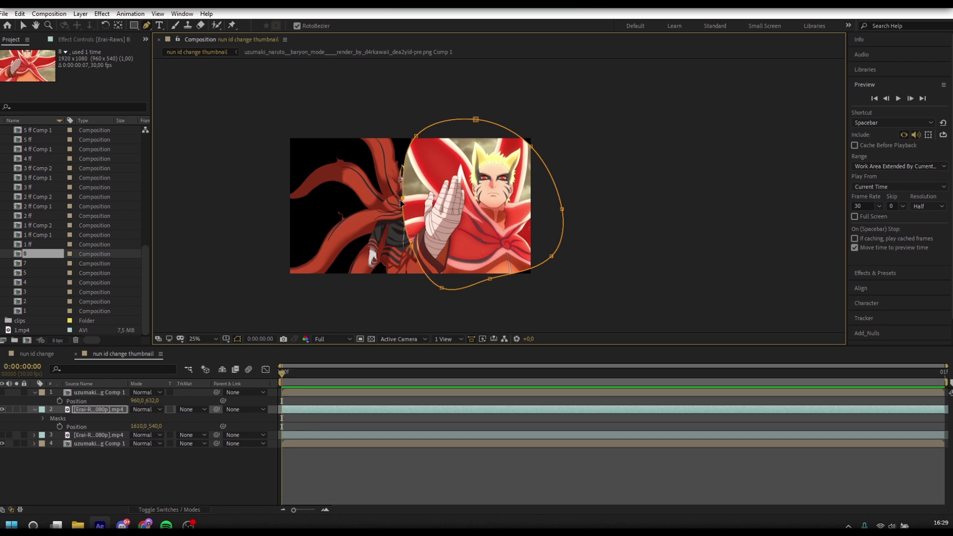
scroll(222, 325, "up", 3)
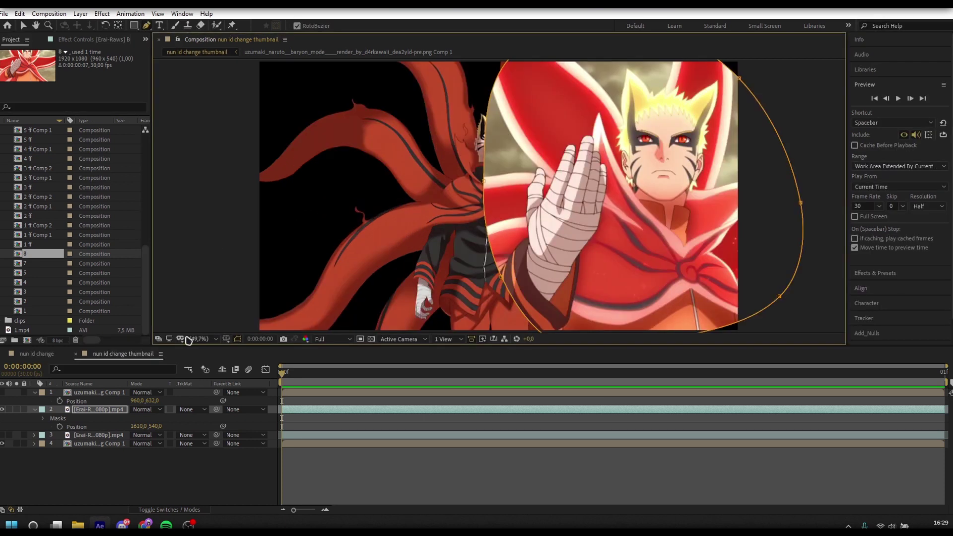
key("m")
key("m")
left_click_drag(149, 435, 219, 420)
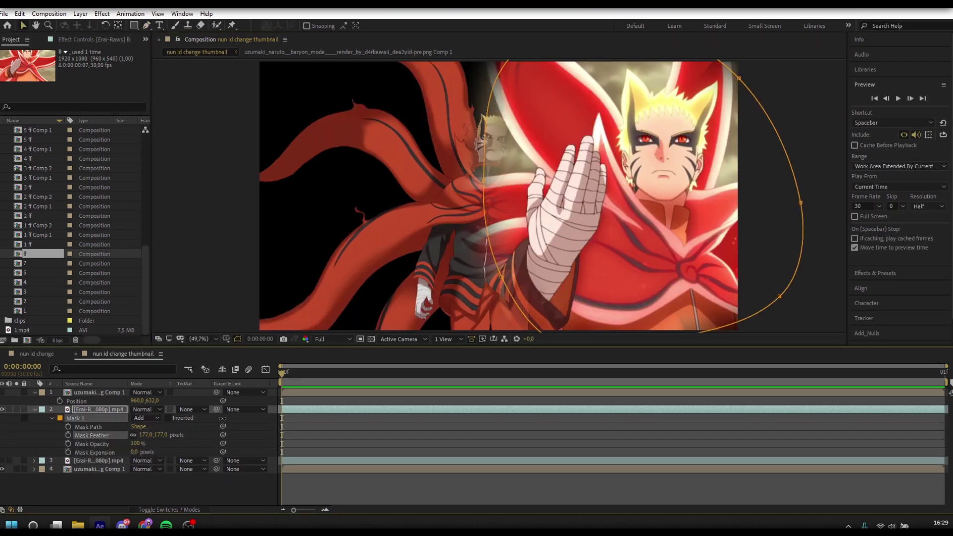
left_click(35, 409)
left_click(2, 418)
left_click(2, 392)
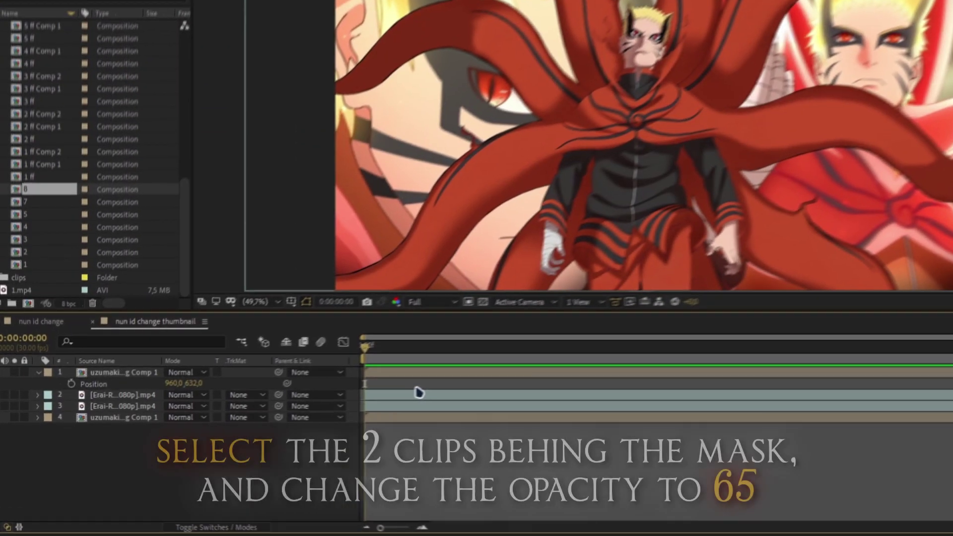
Step: Select layers 2 and 3 and set both clips' Opacity to 65%
left_click(100, 409)
left_click(119, 418, "shift")
key("t")
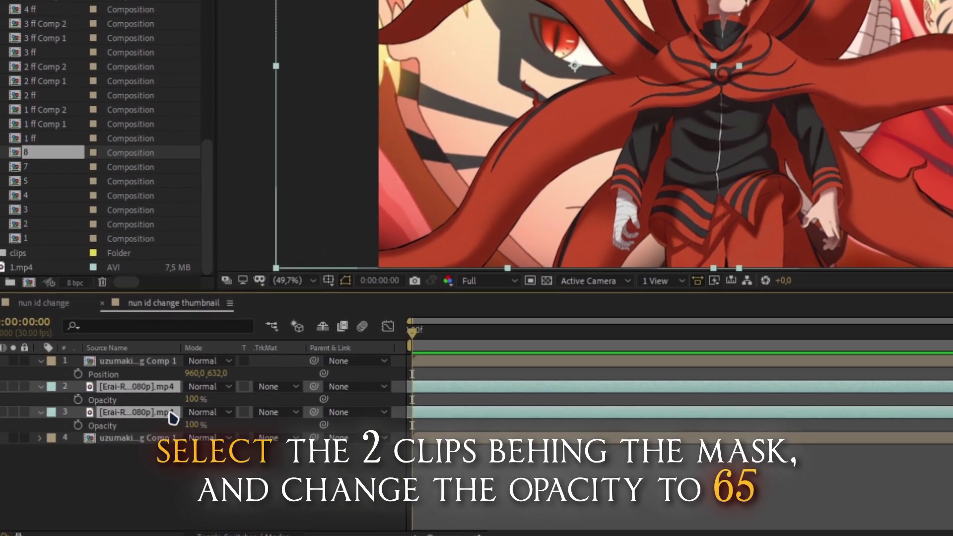
key("Return")
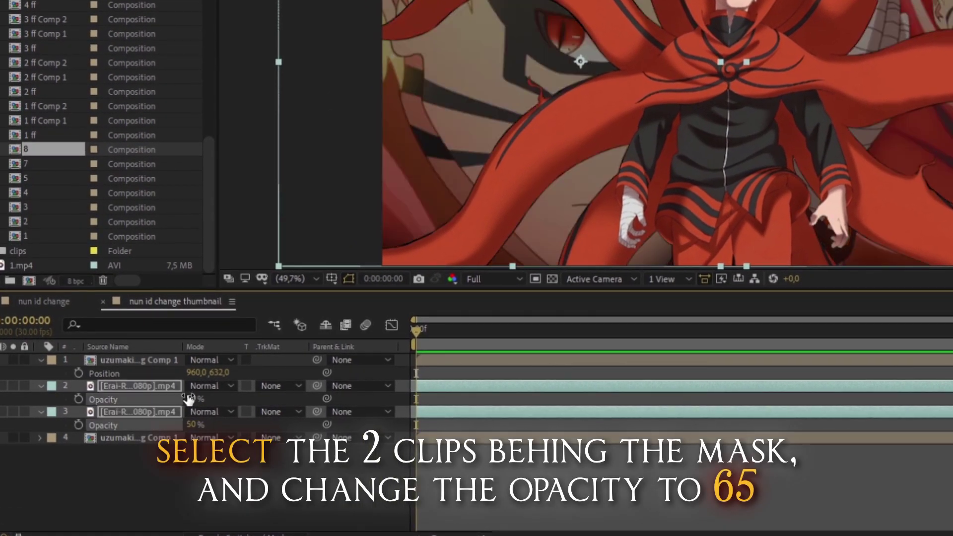
left_click_drag(194, 398, 195, 403)
type("65")
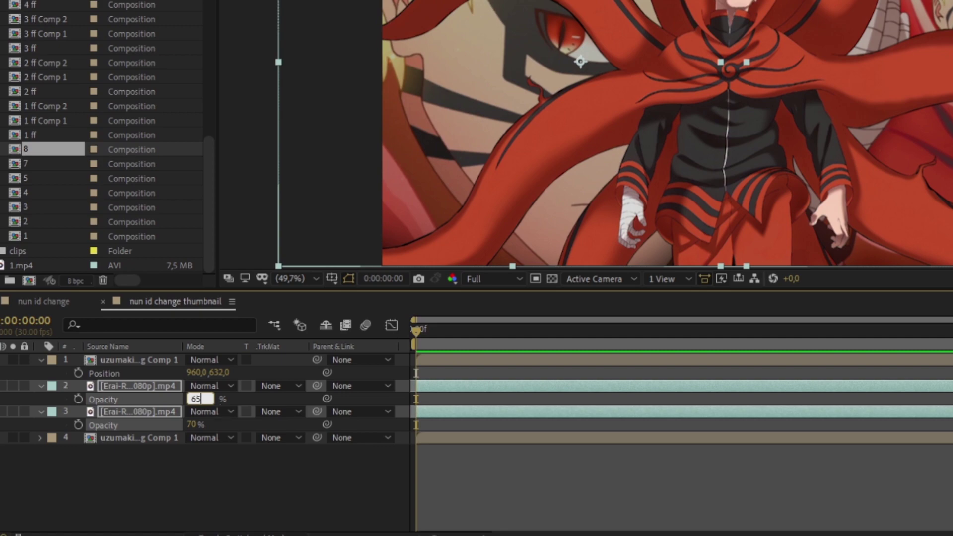
key("Return")
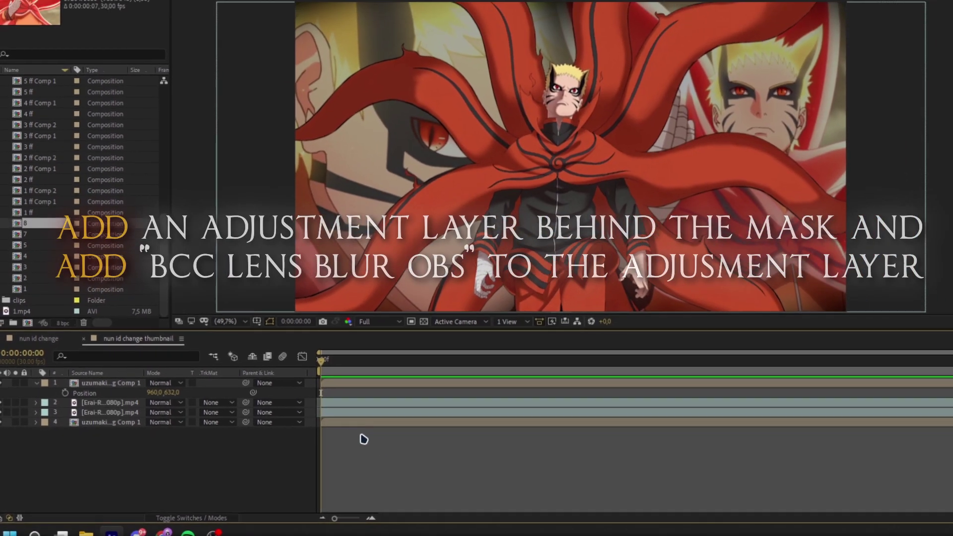
Step: Apply BCC Lens Blur OBS to the adjustment layer with Gamma 1000 and Iris Scale 3
key("ctrl+space")
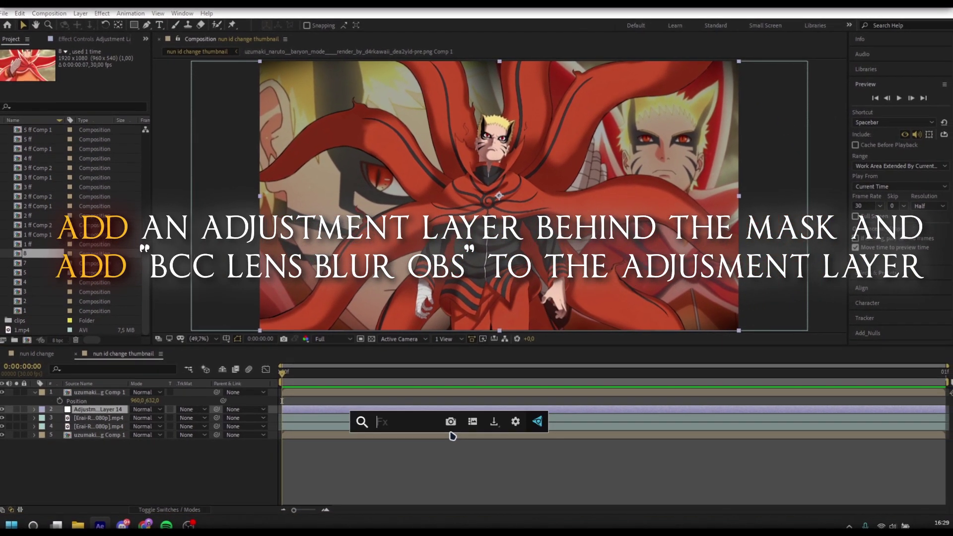
type("blur")
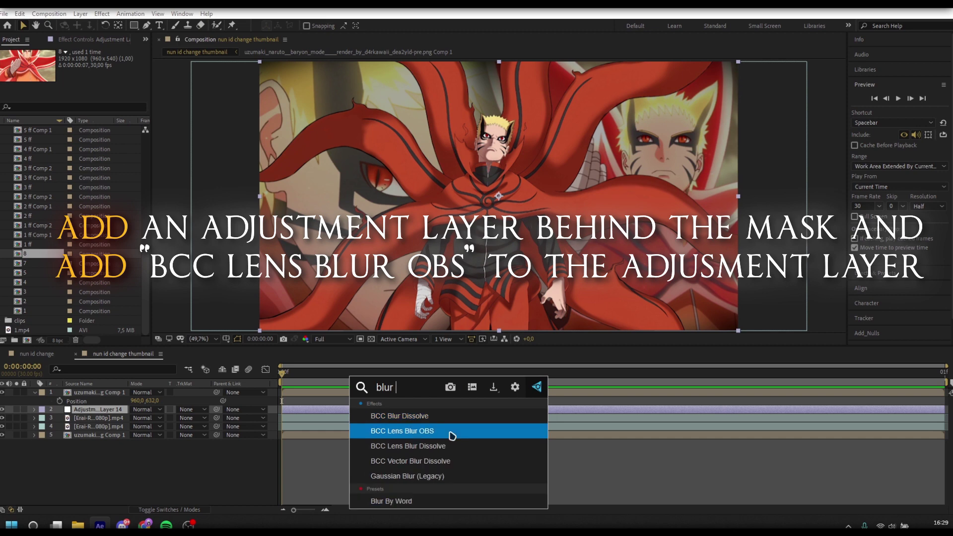
left_click(452, 435)
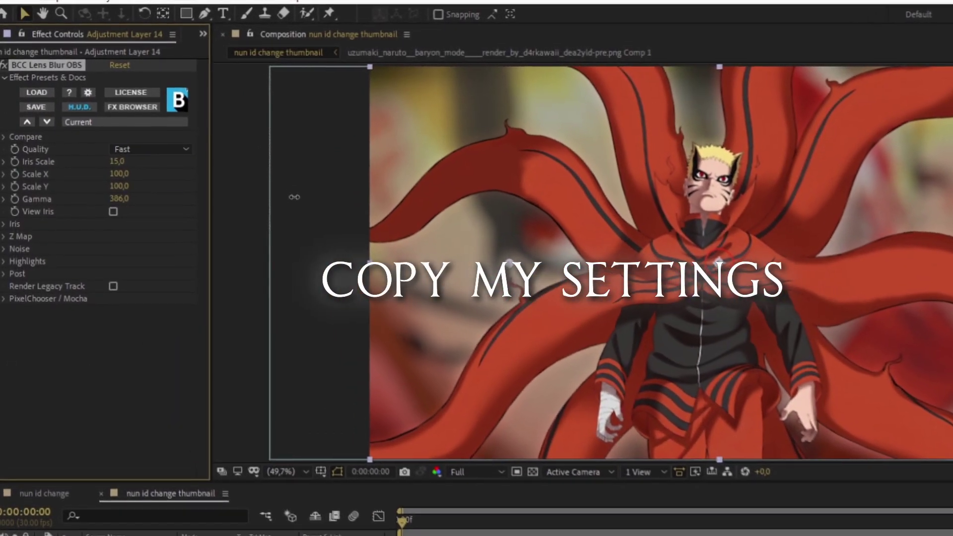
left_click(116, 161)
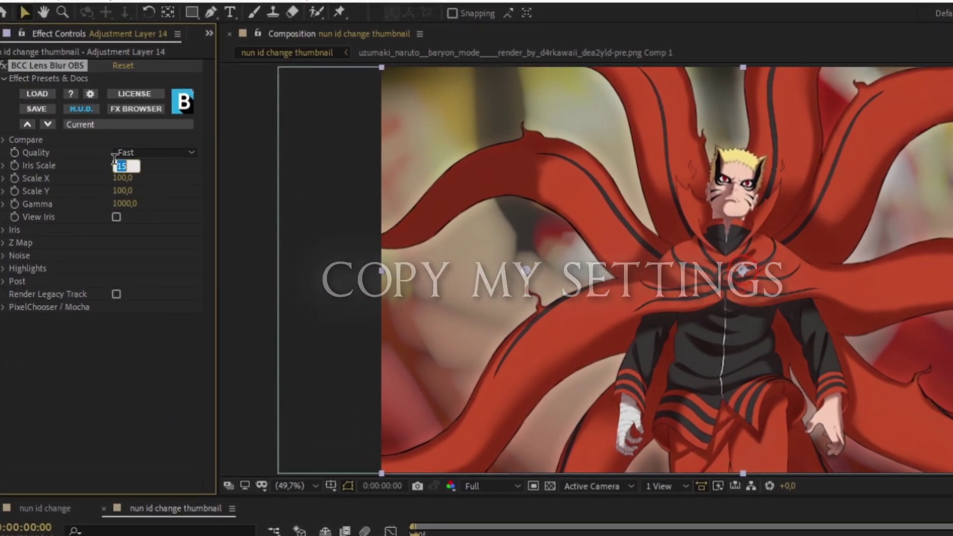
type("5")
key("Return")
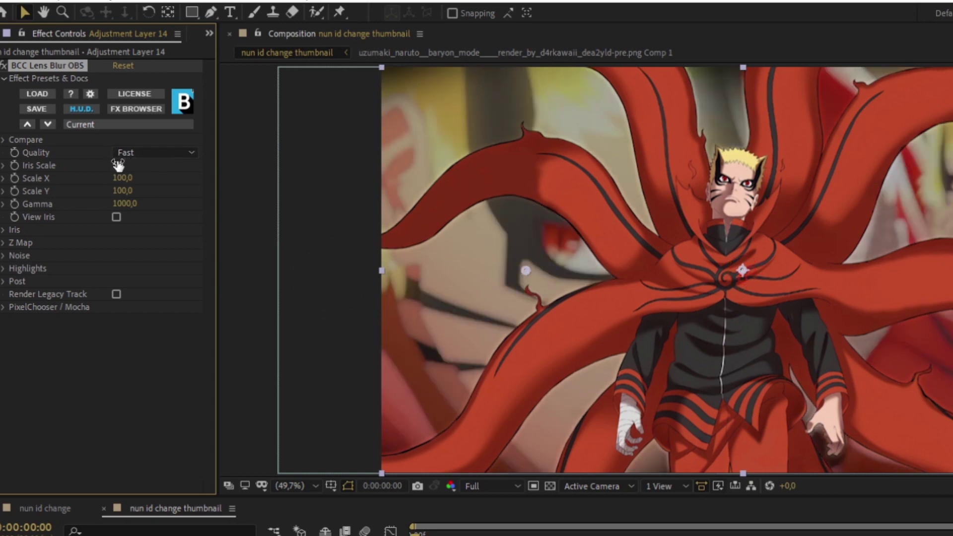
left_click_drag(121, 166, 113, 166)
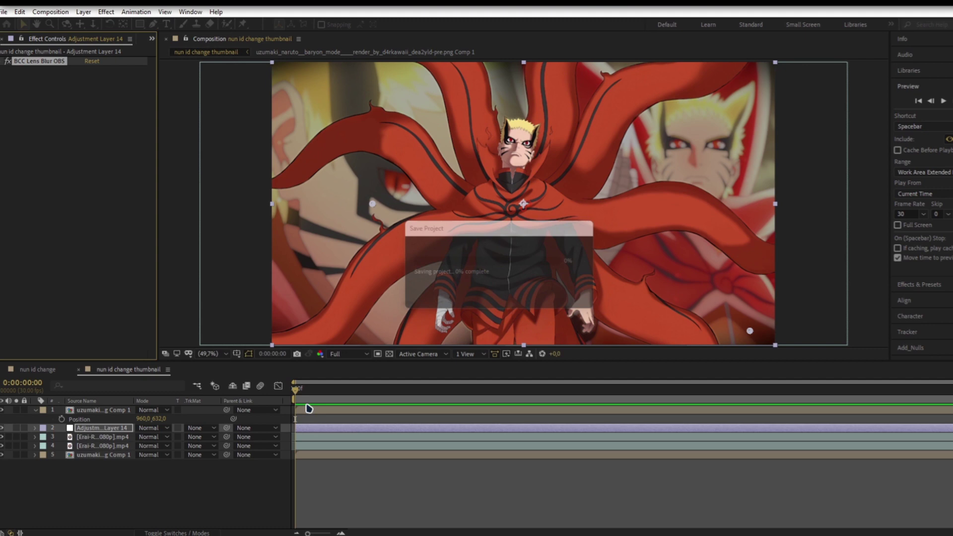
left_click(39, 392)
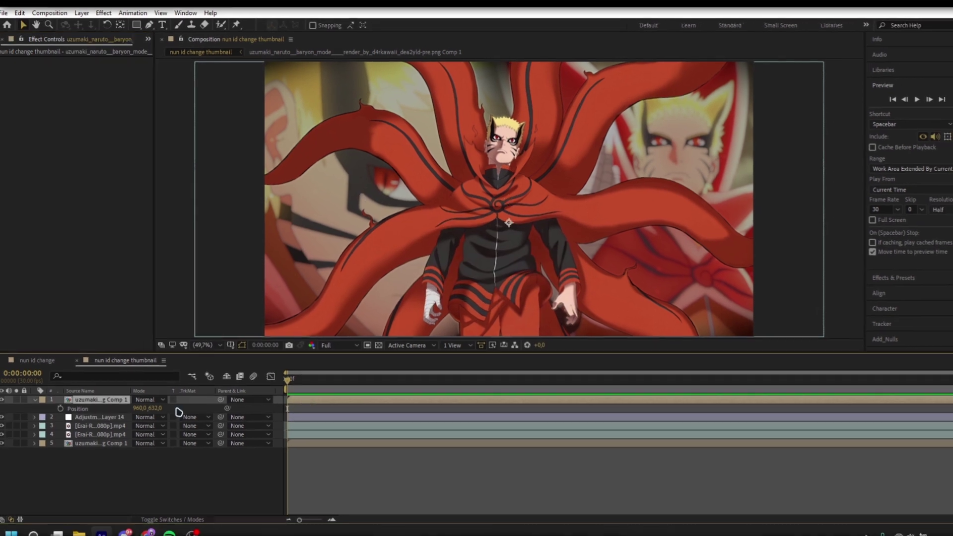
left_click(35, 393)
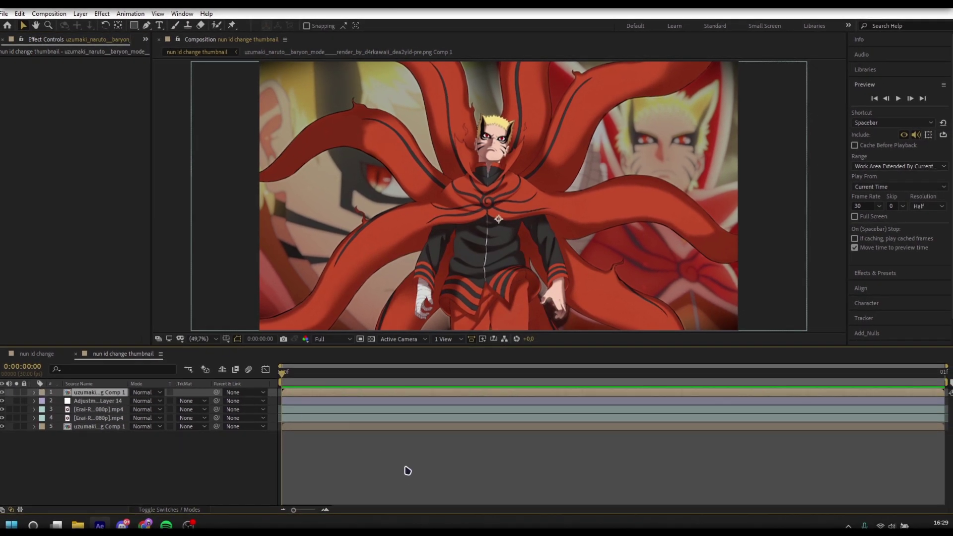
Step: Add a top adjustment layer with CC Vignette at Amount 218 and Pin Highlights 100, then duplicate the character layer
key("ctrl+alt+y")
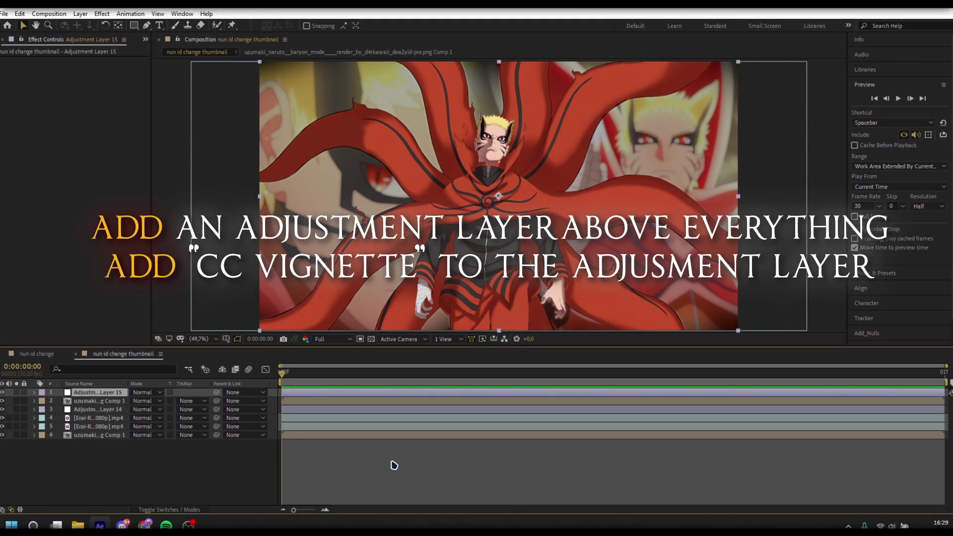
key("ctrl+space")
type("cc")
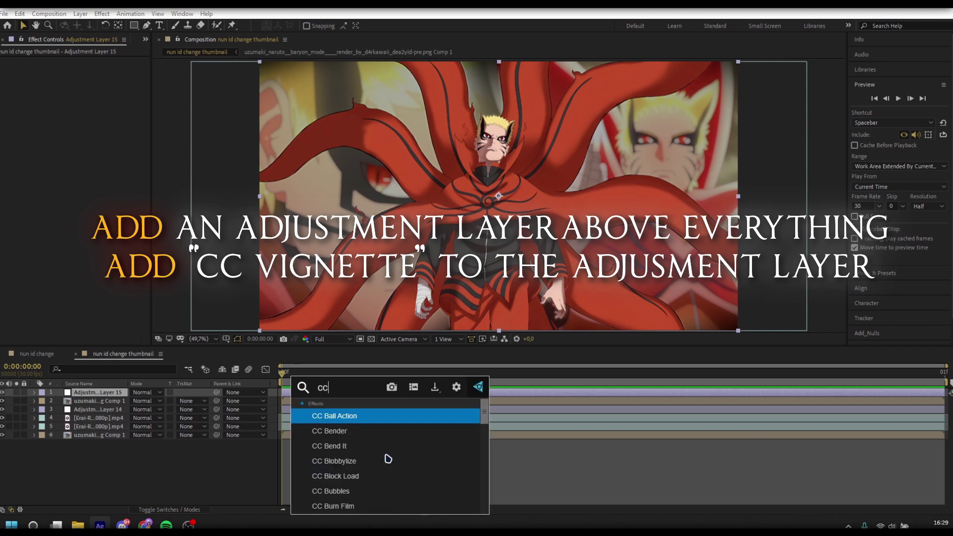
left_click(379, 431)
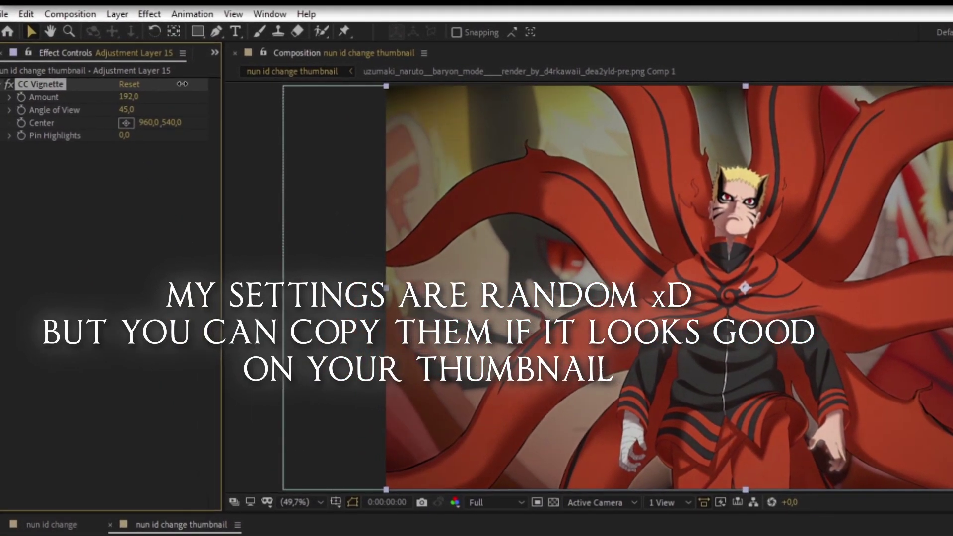
left_click_drag(120, 91, 183, 76)
left_click_drag(124, 136, 566, 110)
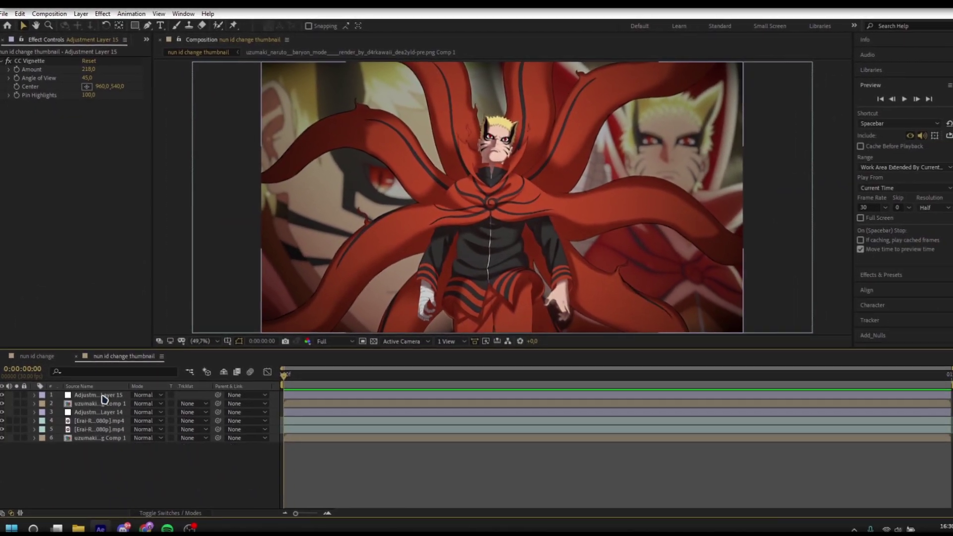
left_click(105, 406)
key("ctrl+d")
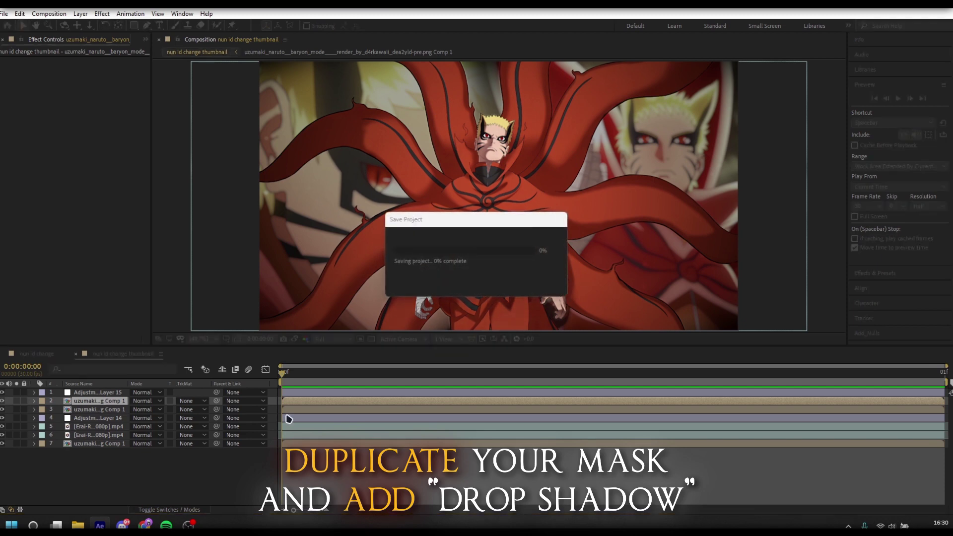
Step: Give the duplicated character a Drop Shadow with Distance 0, Softness 80 and about 59% opacity
key("ctrl+space")
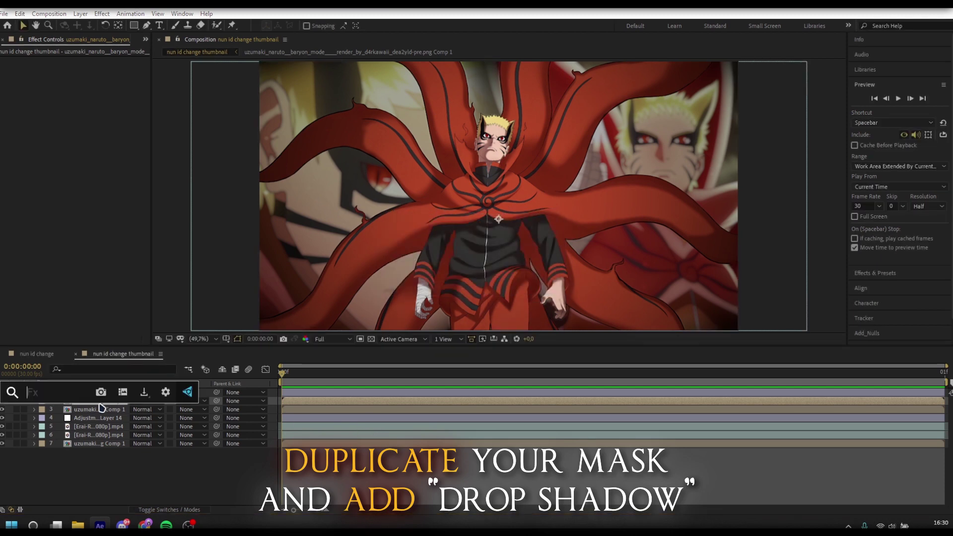
type("drop")
key("Return")
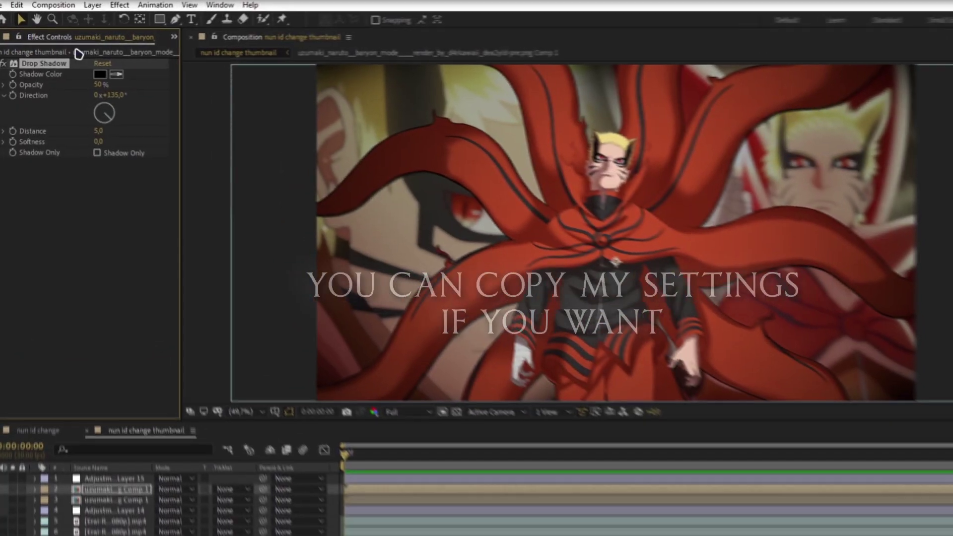
left_click(85, 114)
type("0")
key("Return")
left_click(112, 159)
type("80")
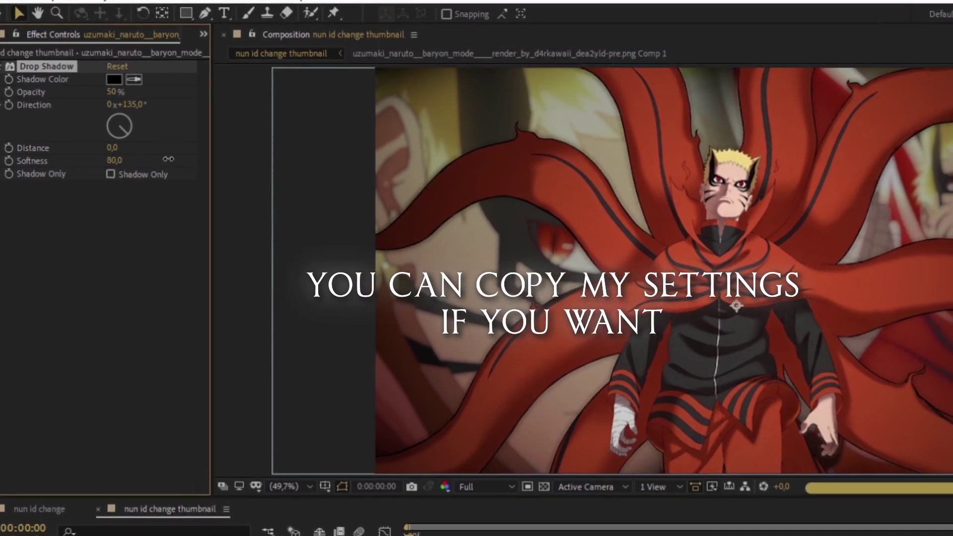
key("Return")
left_click_drag(114, 95, 121, 94)
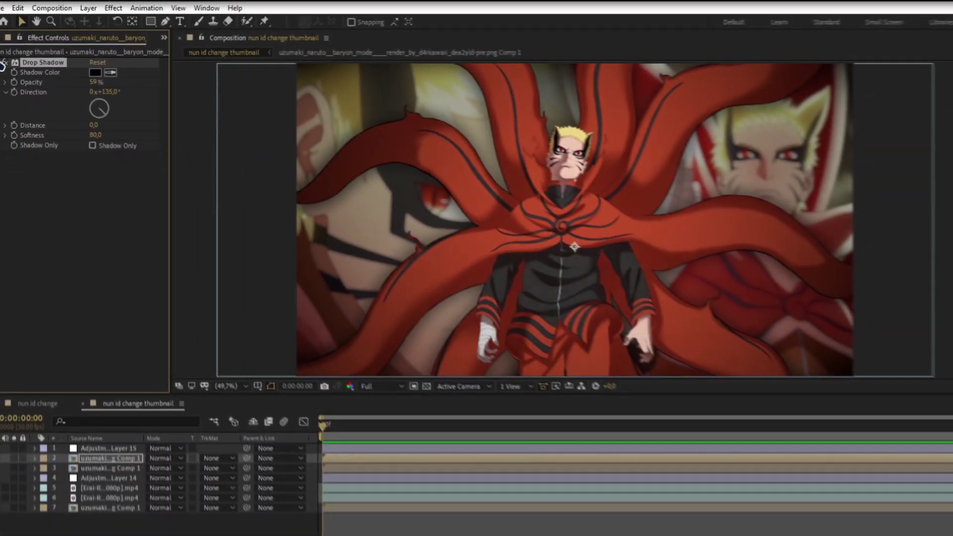
Step: Apply Deep Glow with Unmult enabled to the other character copy
left_click(107, 417)
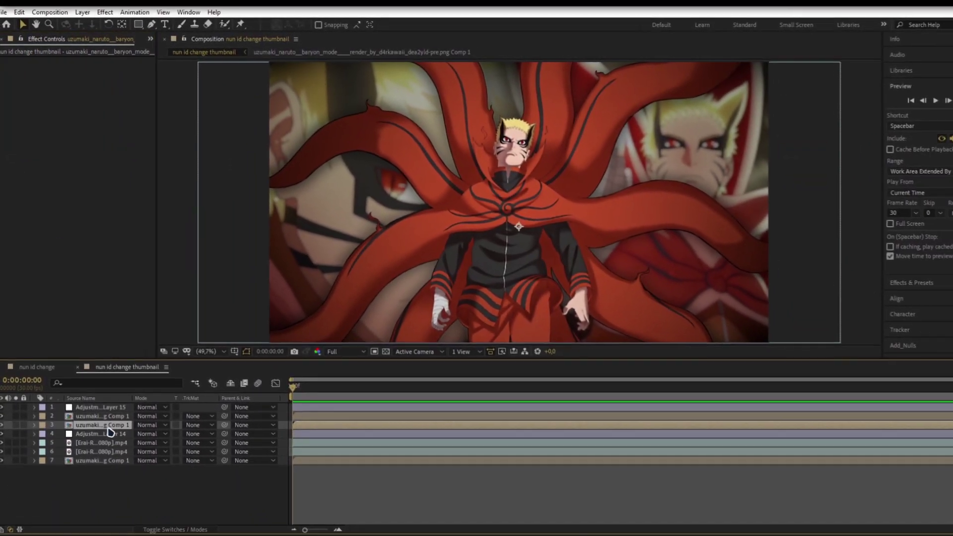
key("ctrl+space")
type("dep")
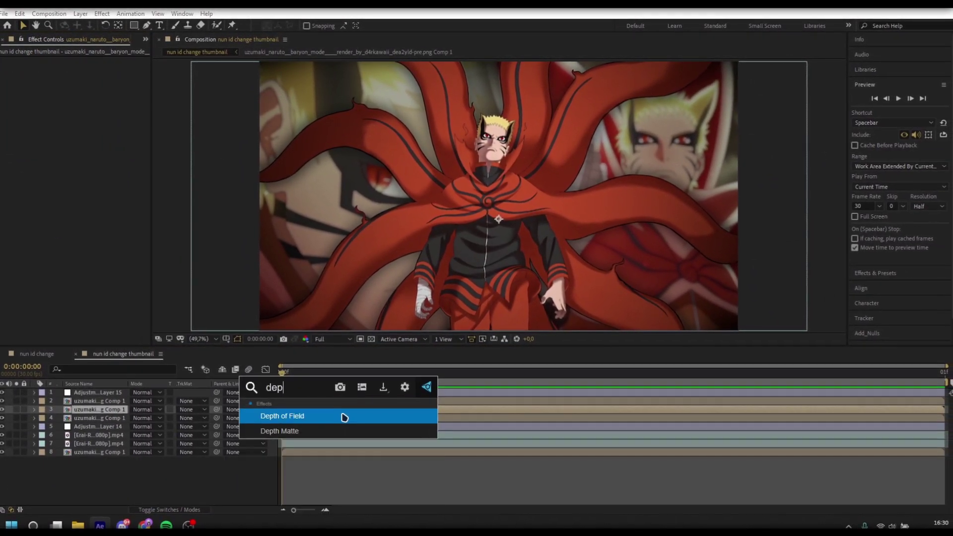
key("BackSpace")
left_click(344, 418)
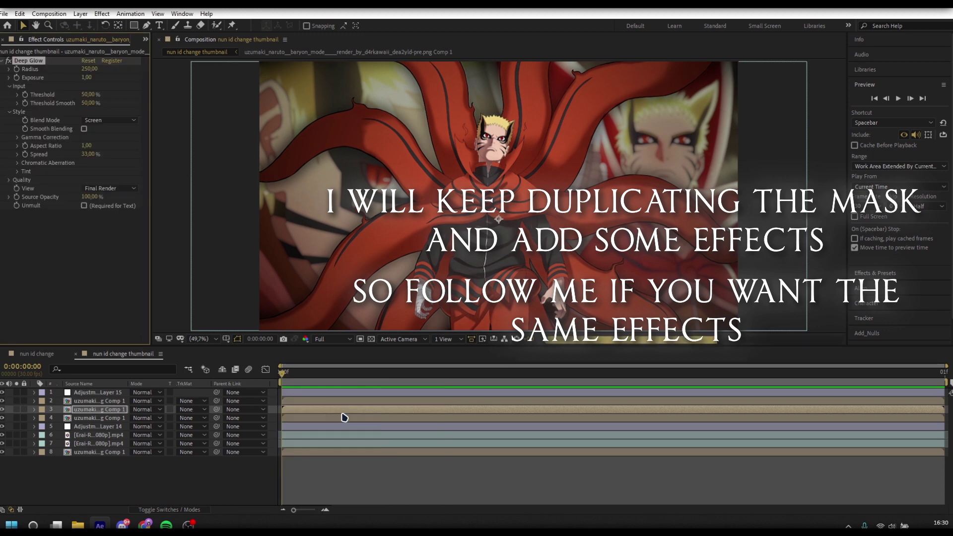
left_click(116, 207)
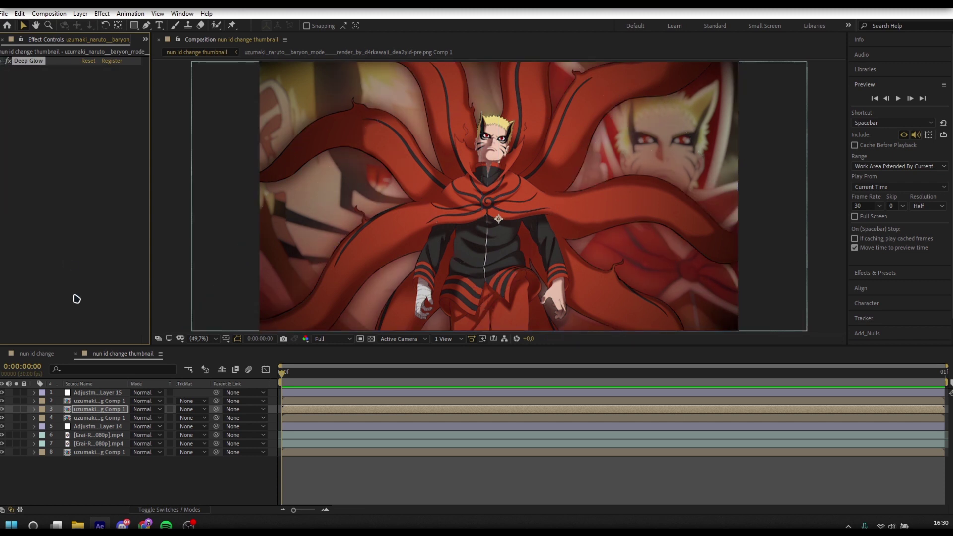
Step: Duplicate the glowing character layer and remove Deep Glow from the new copy
left_click(102, 401)
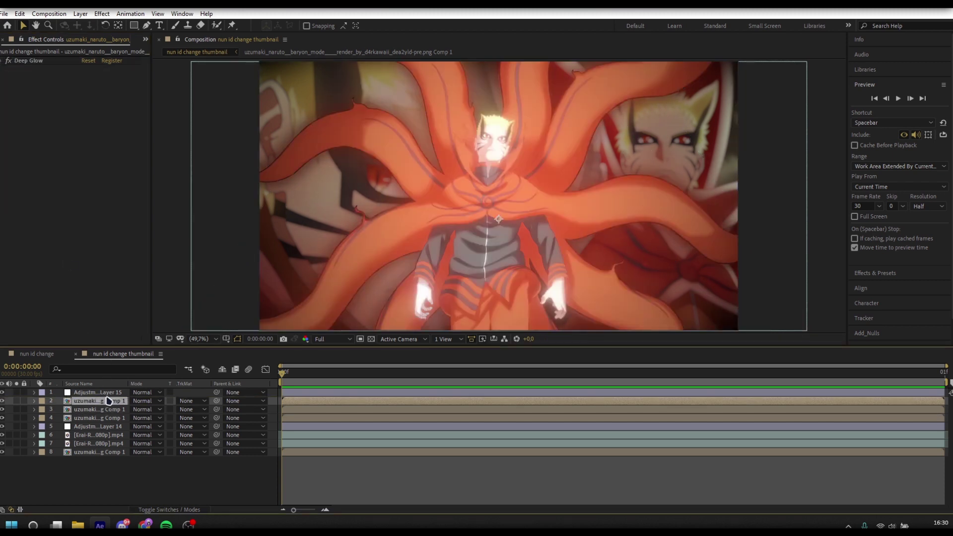
key("ctrl+d")
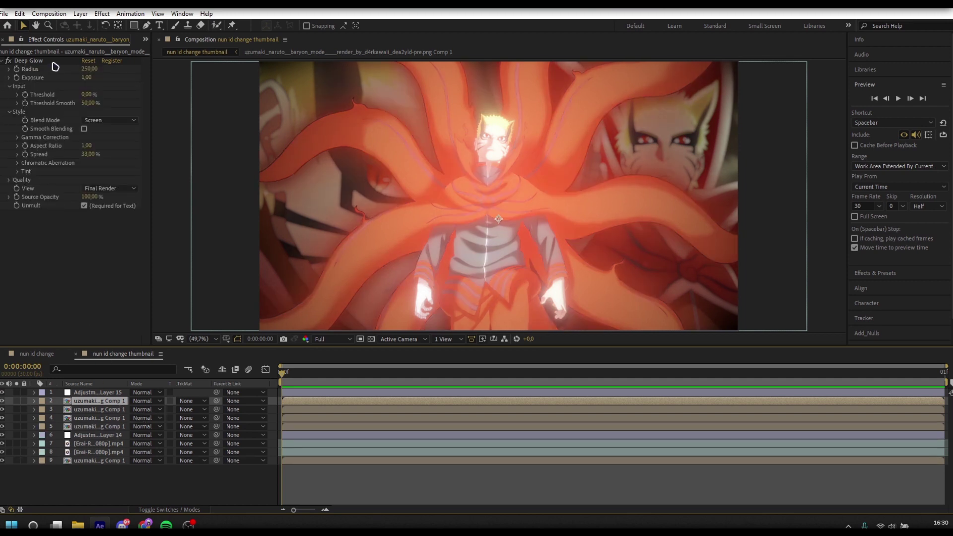
left_click(55, 66)
key("Delete")
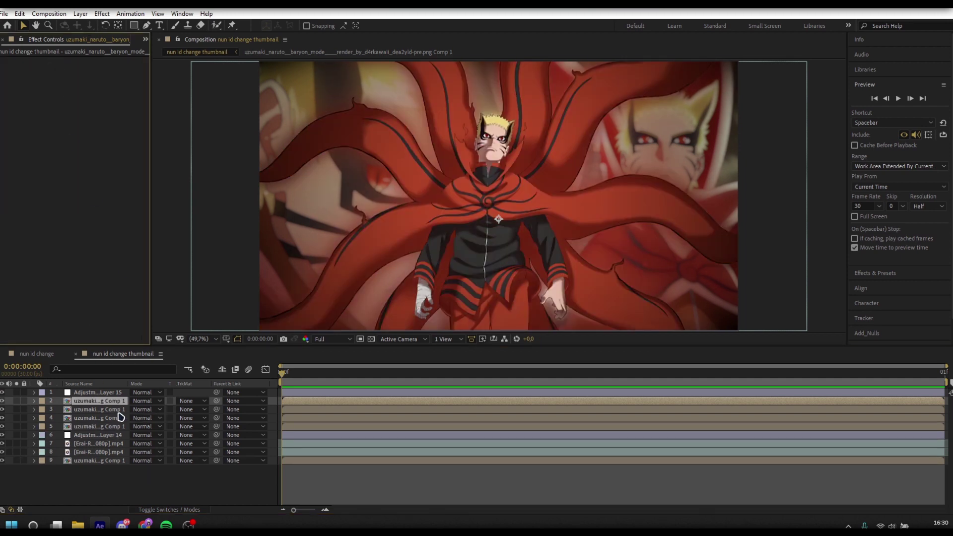
Step: Save the project and duplicate the Naruto render on layer 5
left_click(114, 410)
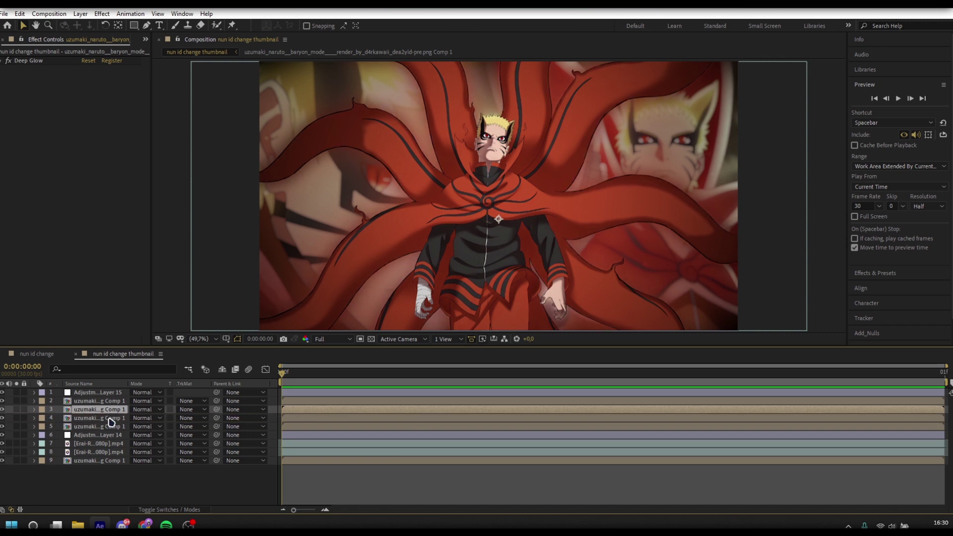
key("ctrl+s")
left_click(114, 420)
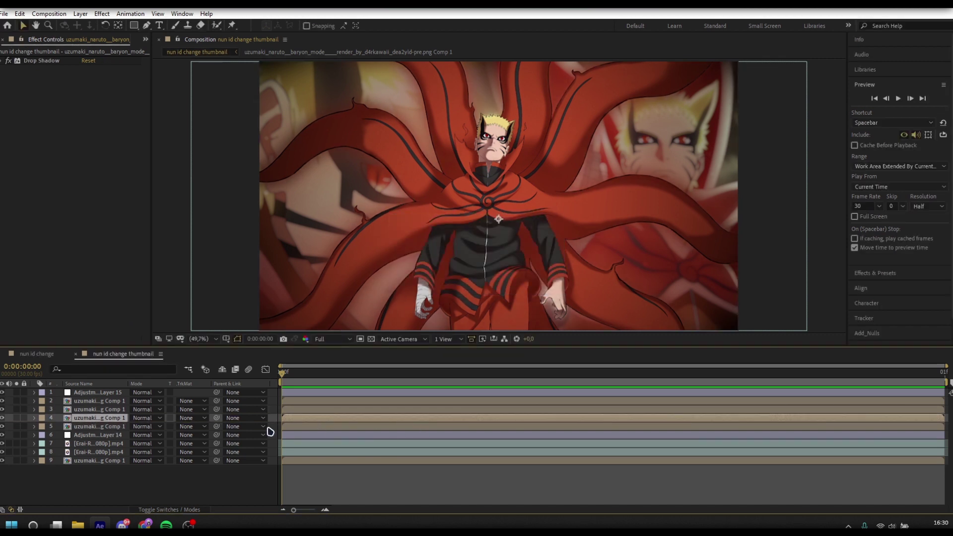
left_click(90, 428)
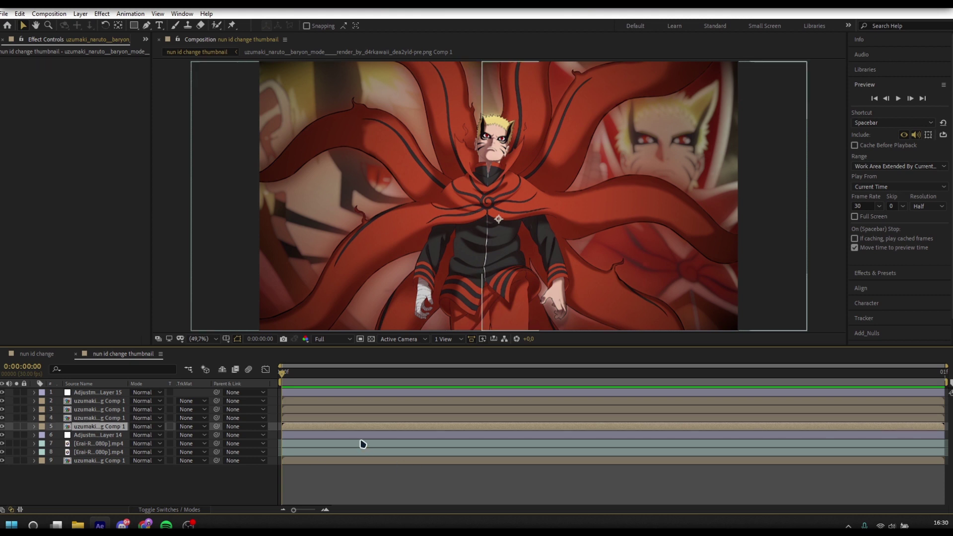
key("ctrl+d")
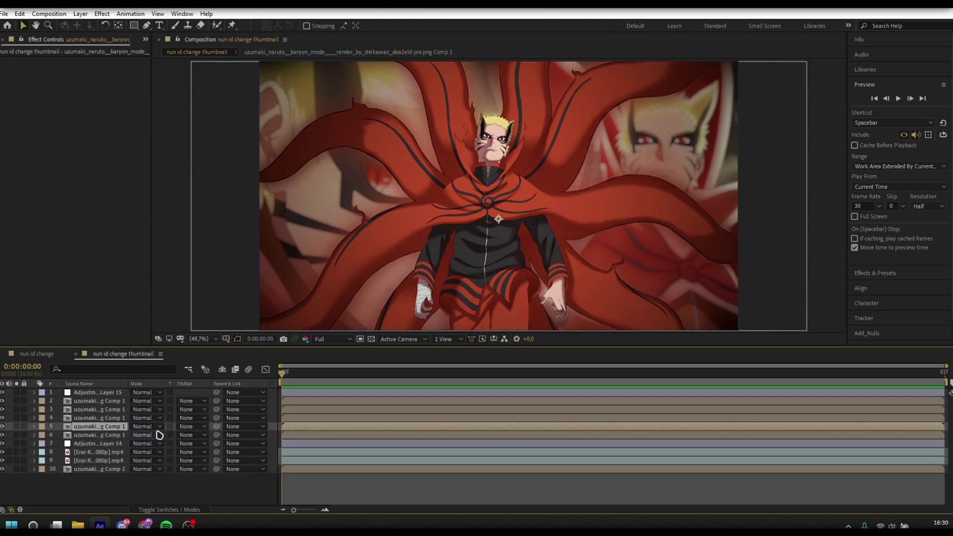
Step: Apply S_WarpBubble2, S_GlowDarks and Deep Glow to the copy and reorder the glow effects
key("ctrl+space")
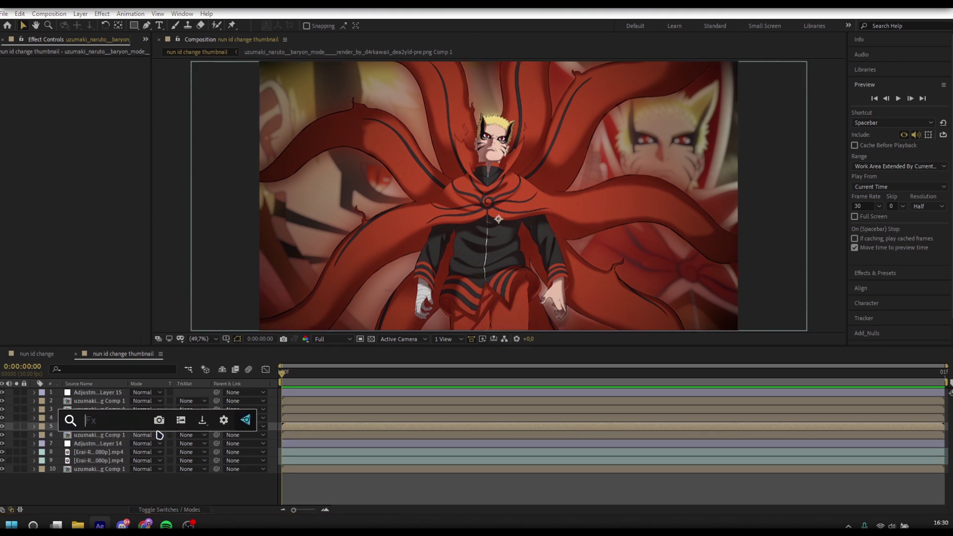
type("bubbl")
left_click(170, 432)
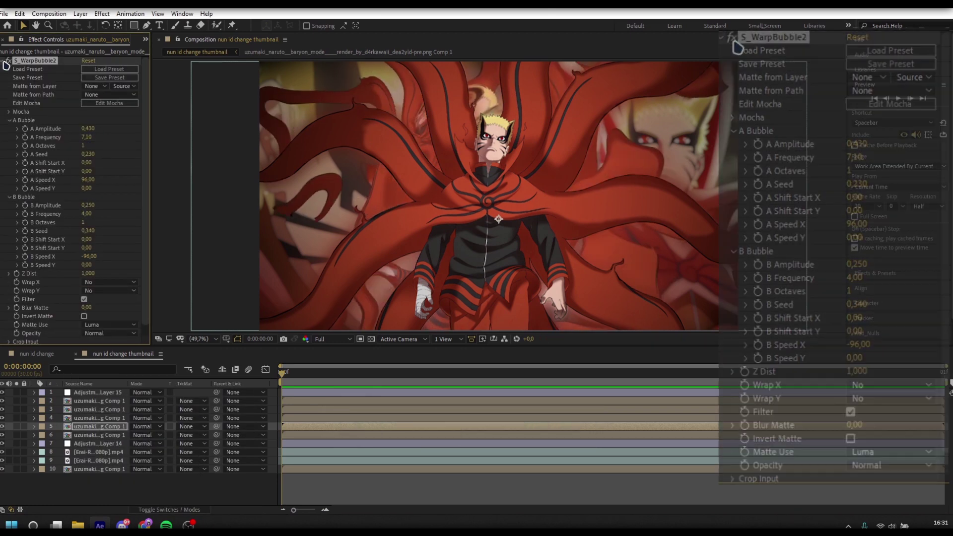
key("ctrl+space")
type("da")
left_click(92, 125)
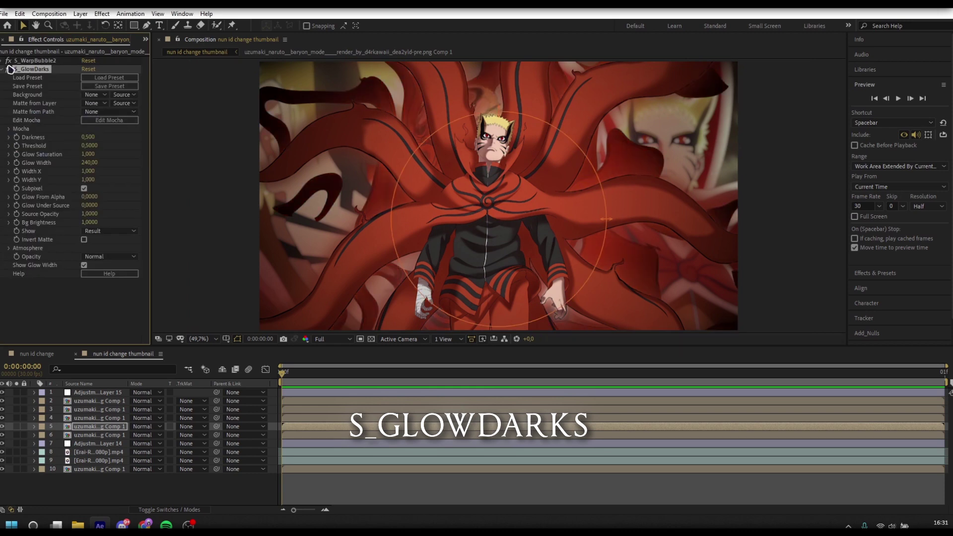
key("ctrl+space")
type("deep")
key("Return")
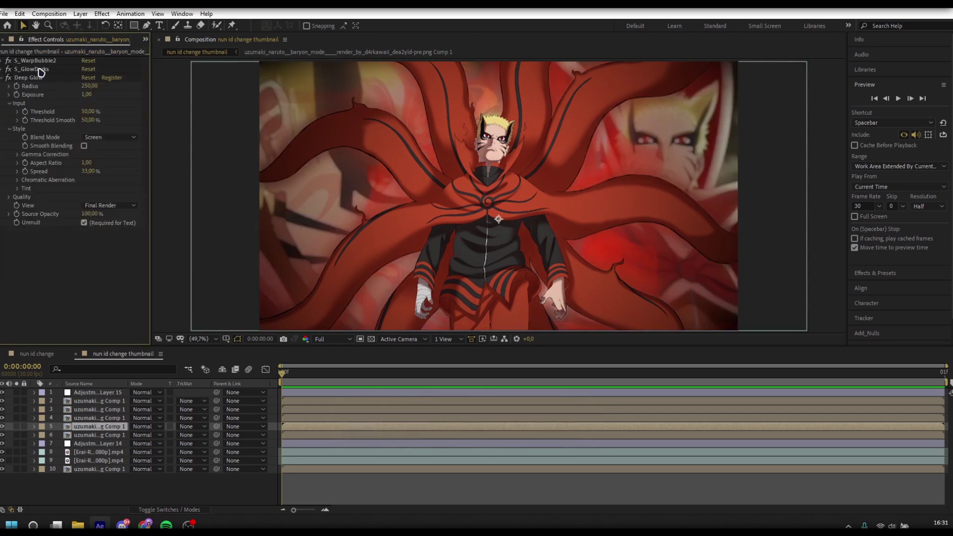
left_click_drag(35, 69, 35, 224)
left_click_drag(7, 70, 33, 96)
Step: Try other blending modes on the glowing layer, keep Normal, and show its Opacity
left_click(149, 426)
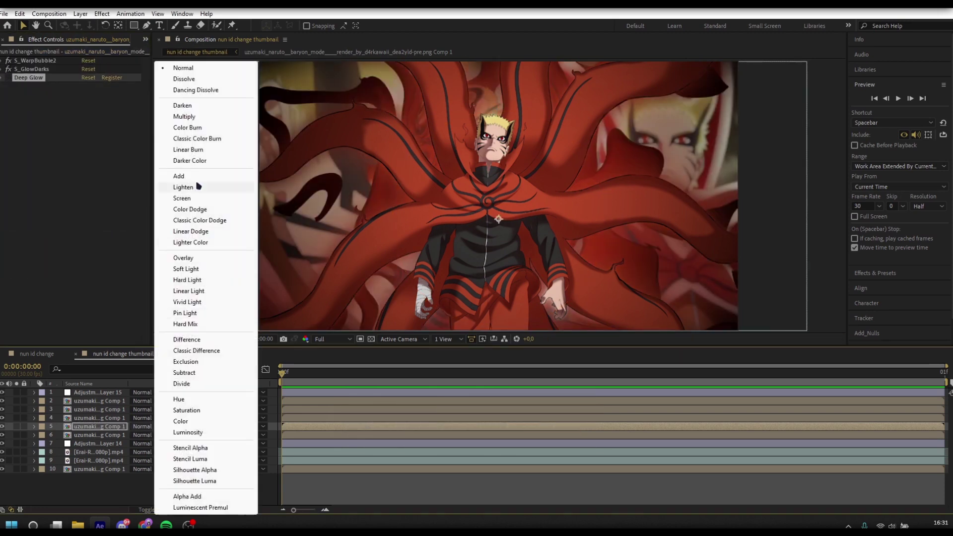
left_click(198, 116)
left_click(149, 426)
left_click(201, 198)
left_click(149, 426)
left_click(183, 68)
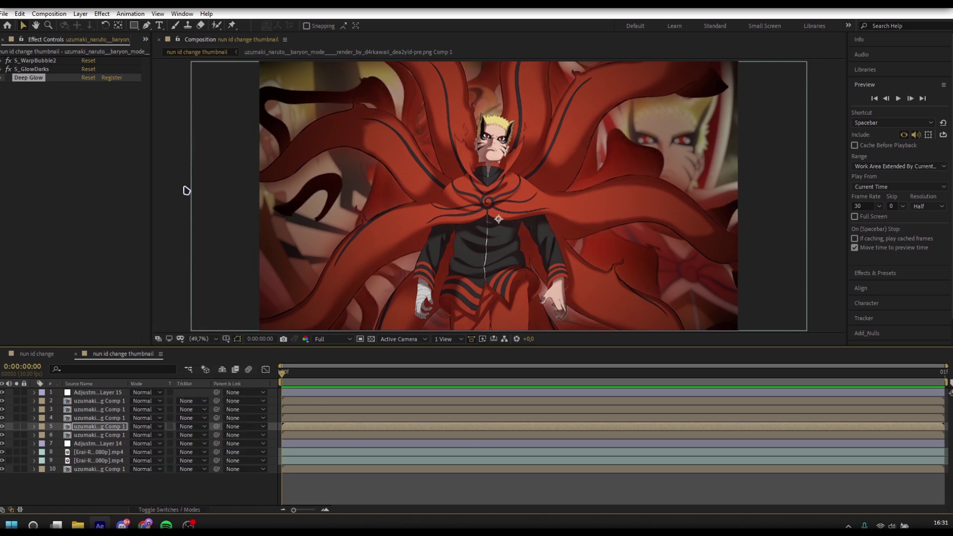
key("t")
Step: Duplicate the glowing Naruto layer and add Turbulent Displace to the copy
key("ctrl+d")
key("ctrl+space")
type("tur")
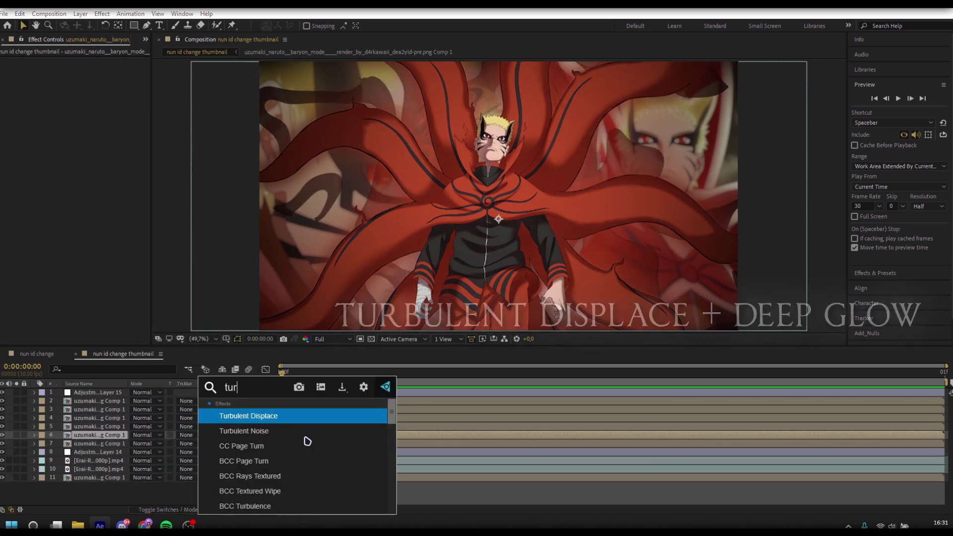
key("Return")
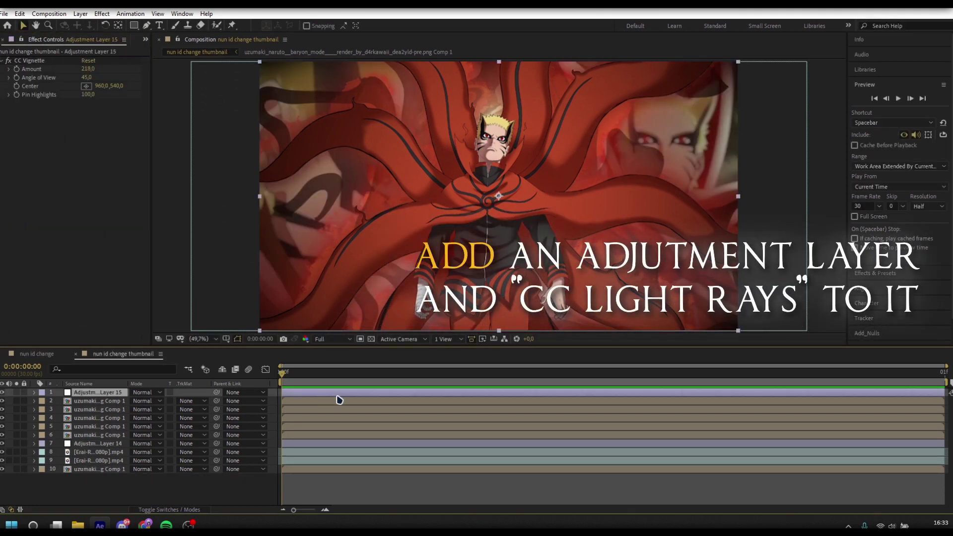
Step: Add a new adjustment layer below Adjustment Layer 15 and apply CC Light Rays to it
key("ctrl+alt+y")
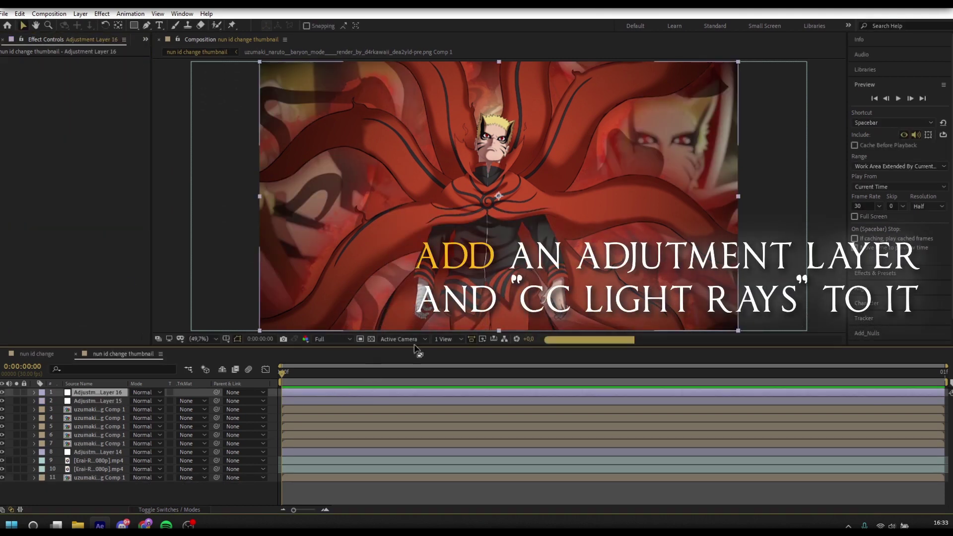
left_click_drag(103, 408, 104, 406)
key("ctrl+space")
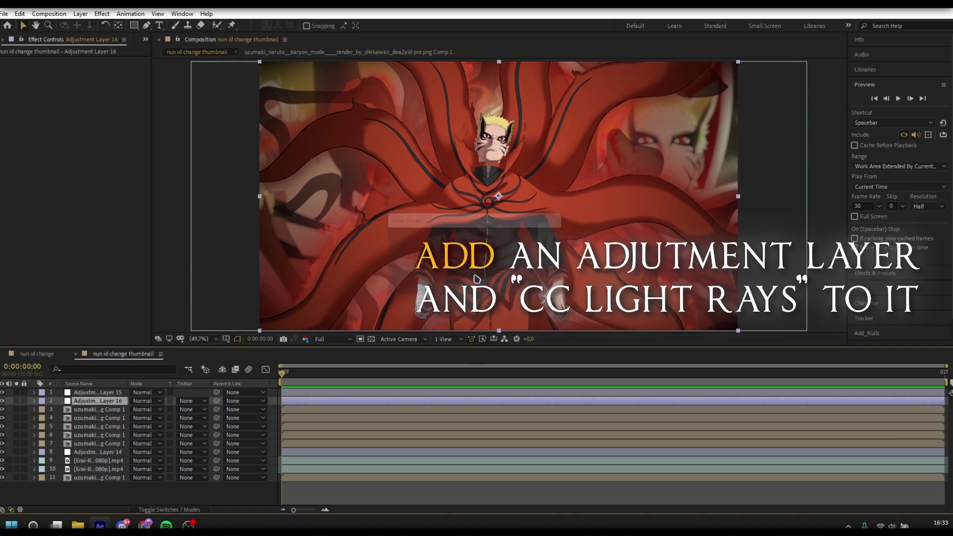
key("ctrl+space")
type("c")
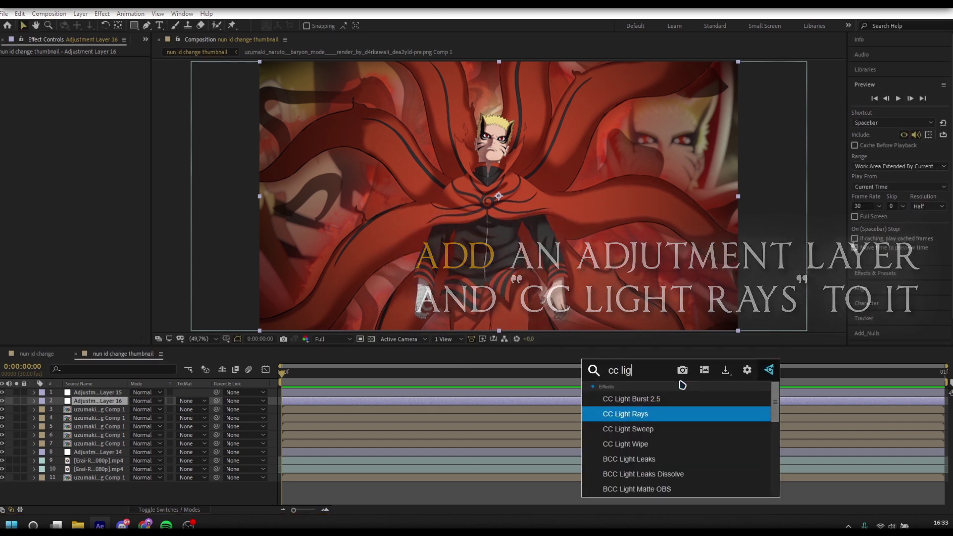
left_click(640, 415)
scroll(499, 159, "up", 2)
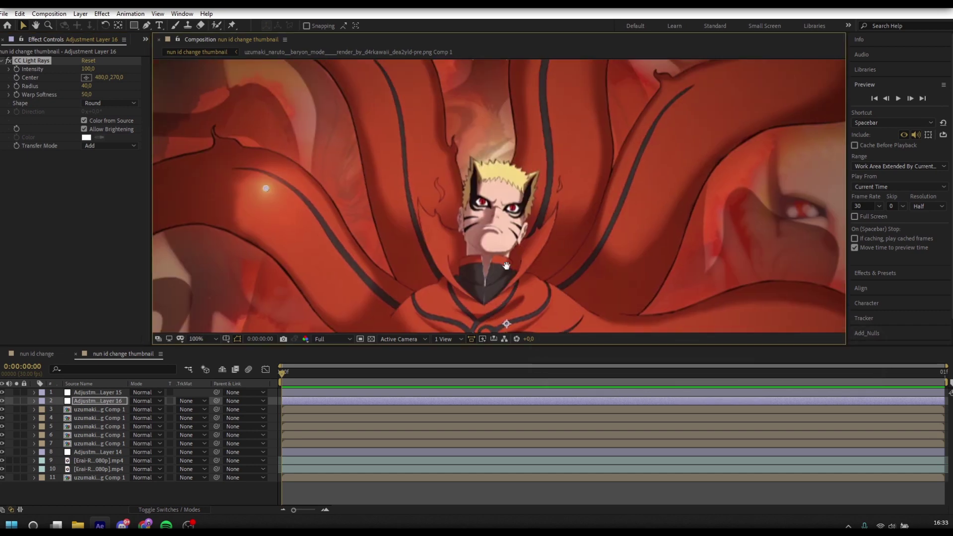
scroll(476, 162, "up", 1)
scroll(450, 167, "up", 1)
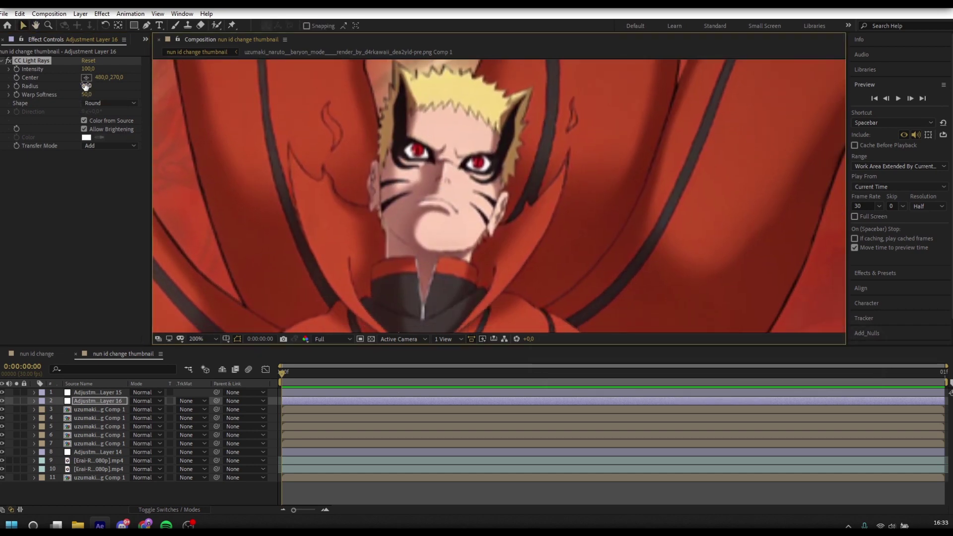
Step: Centre the light rays on Naruto's right eye and set their Shape to Square
left_click(87, 77)
left_click(419, 154)
scroll(423, 164, "down", 2)
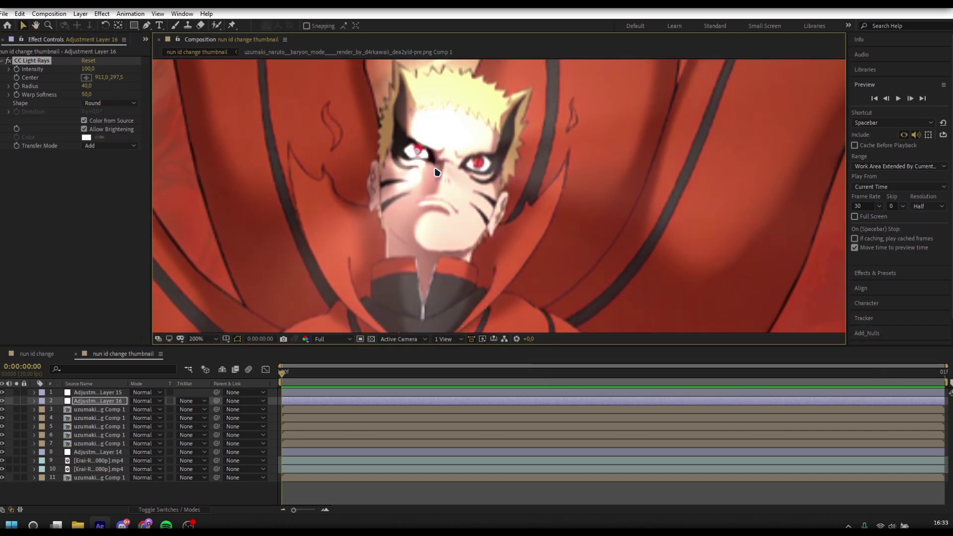
scroll(440, 185, "down", 1)
scroll(439, 185, "up", 4)
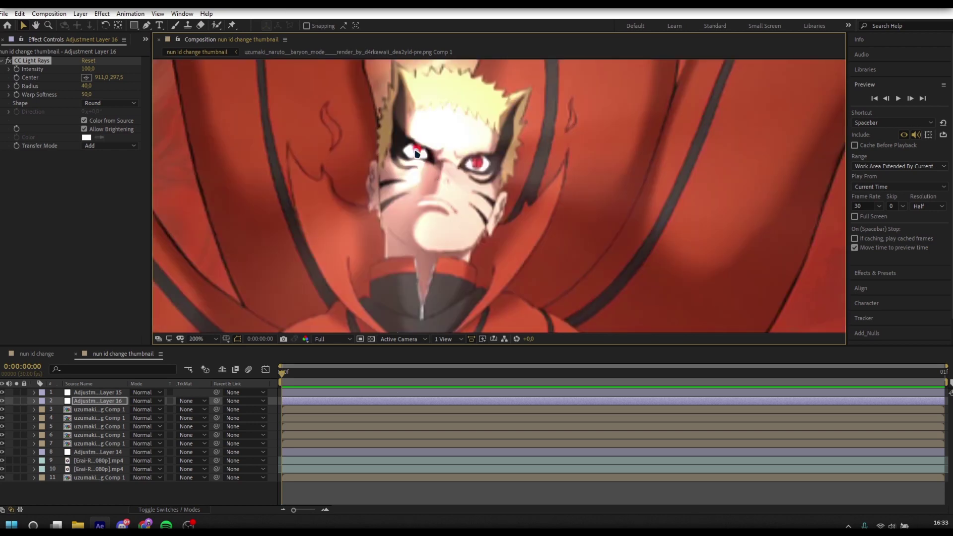
left_click_drag(418, 154, 478, 167)
left_click(121, 103)
left_click(121, 121)
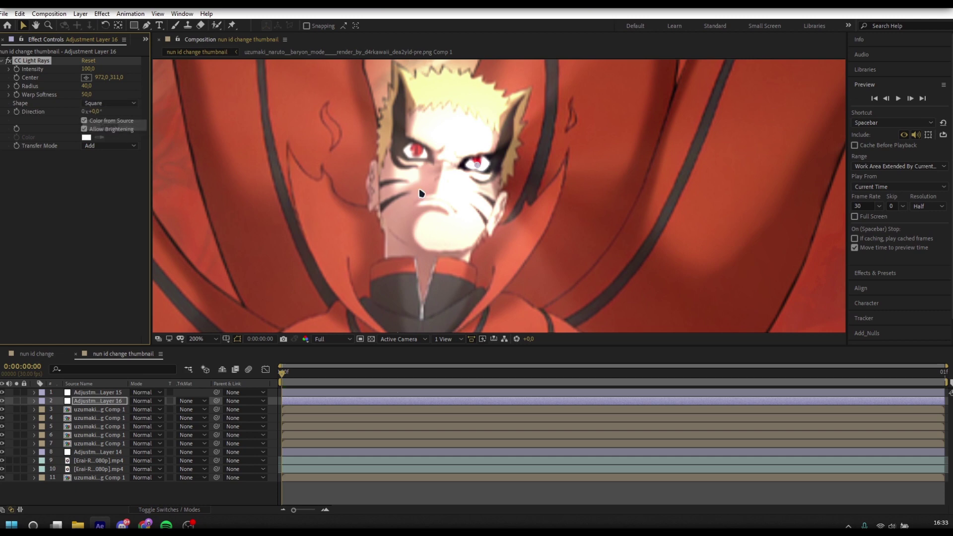
scroll(430, 236, "down", 3)
scroll(430, 236, "down", 1)
left_click(541, 502)
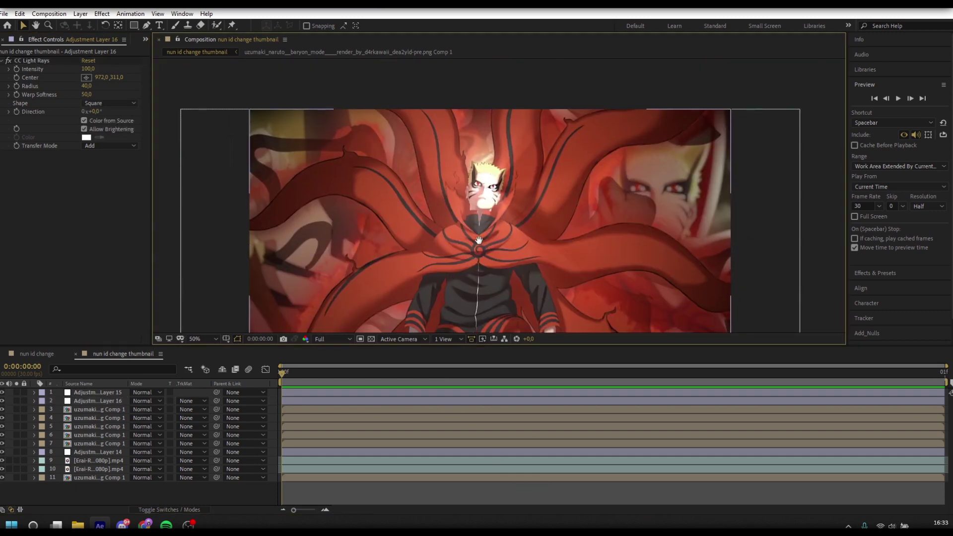
left_click(311, 400)
Step: Add another adjustment layer with S_LensFlare, placing its hotspot on Naruto's eye
key("ctrl+alt+y")
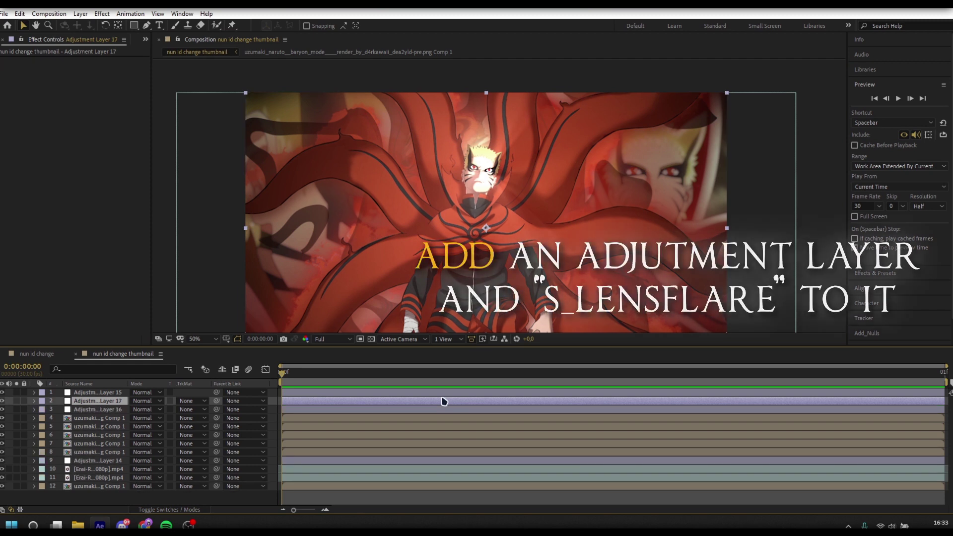
key("ctrl+space")
type("fl")
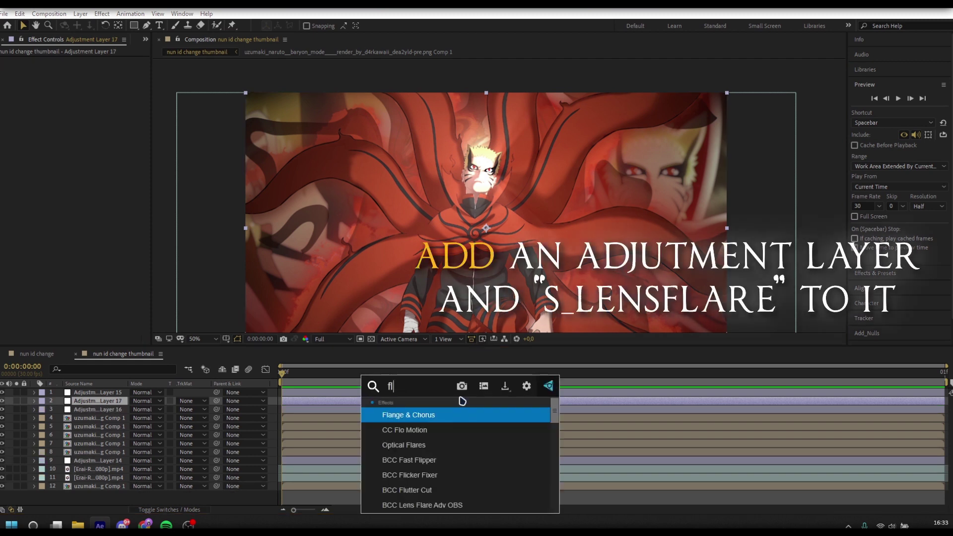
type("are")
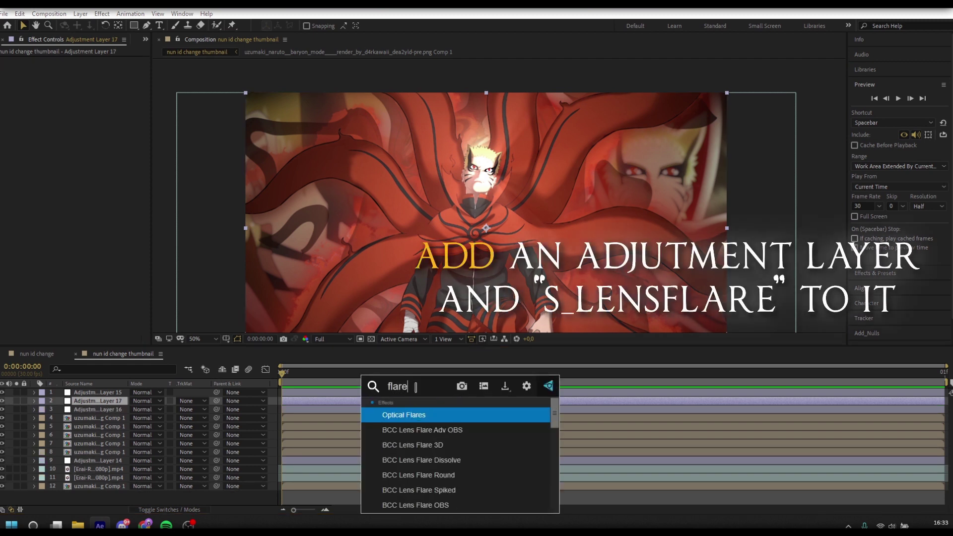
type("lens")
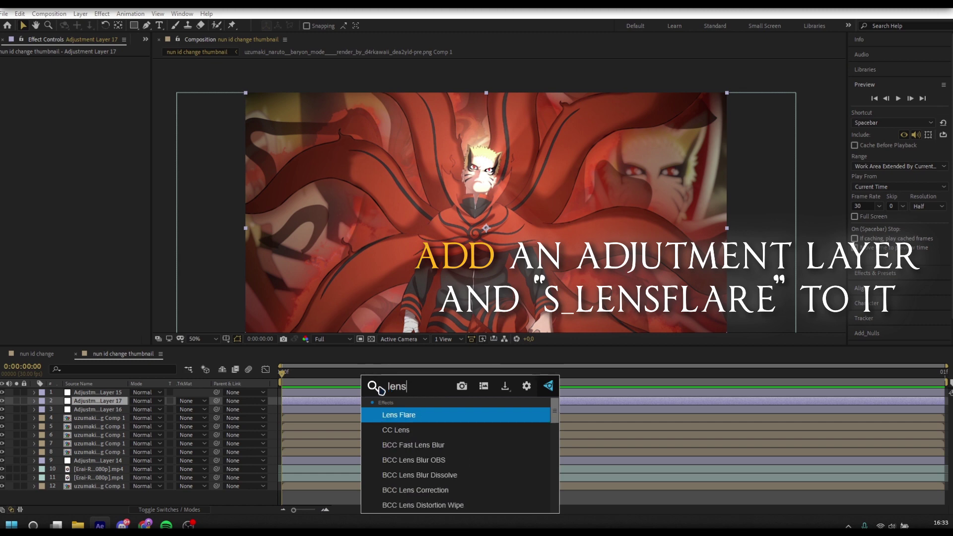
type("f")
left_click(422, 417)
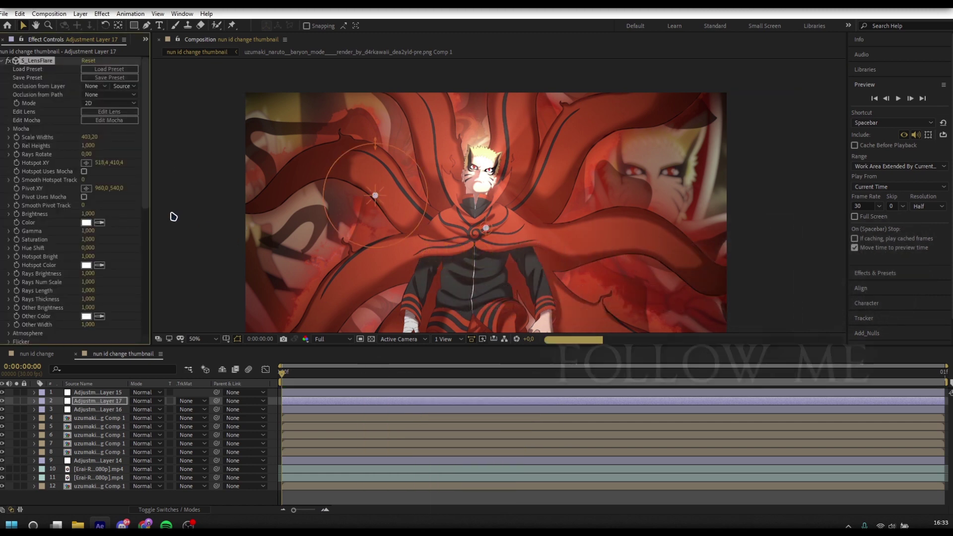
scroll(456, 200, "up", 4)
scroll(421, 264, "up", 2)
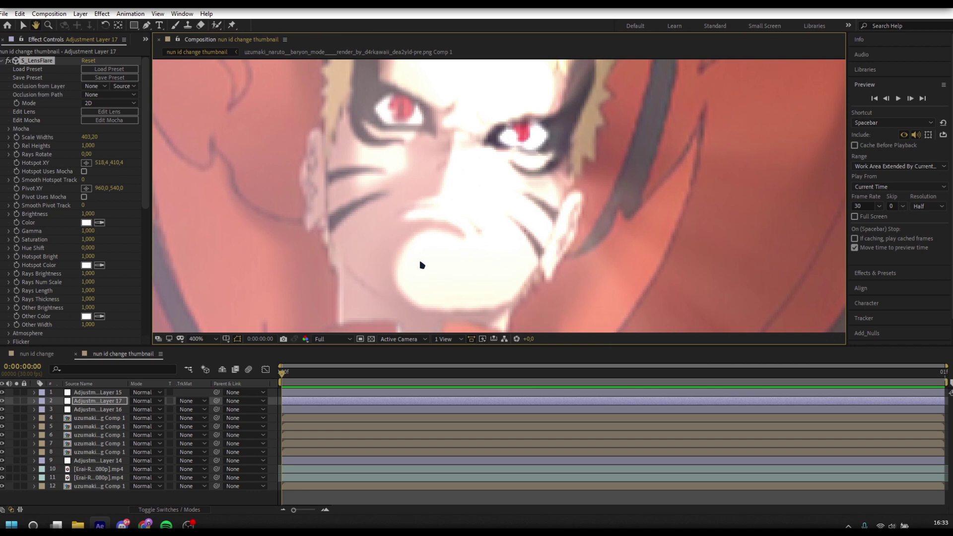
left_click(87, 163)
left_click(359, 136)
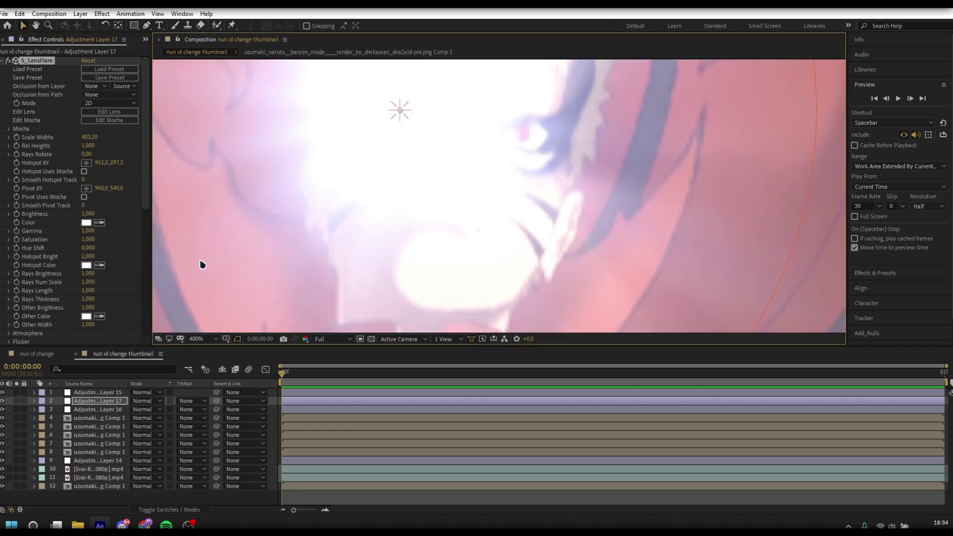
left_click(204, 341)
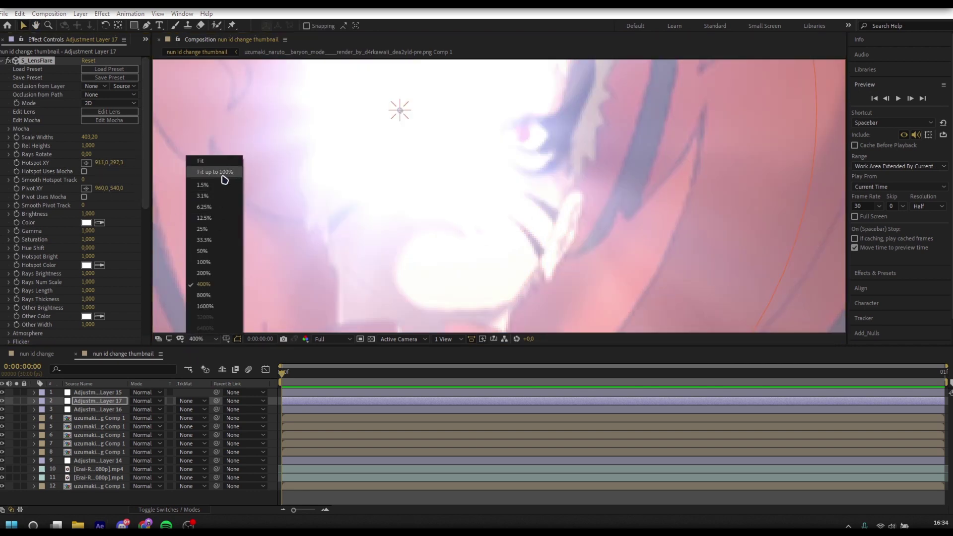
left_click(229, 171)
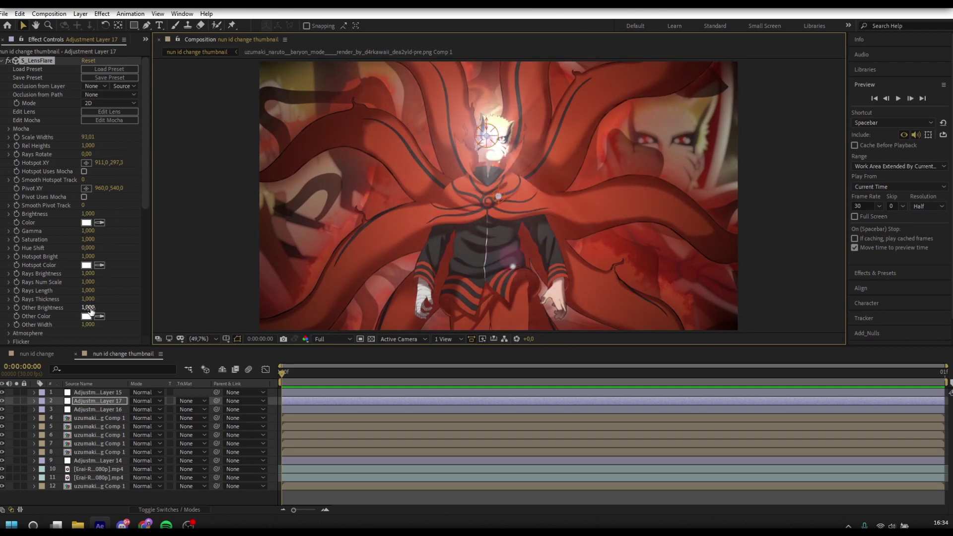
Step: Dim the flare's secondary elements and tint the flare soft orange-red (ED7956)
left_click_drag(88, 308, 56, 308)
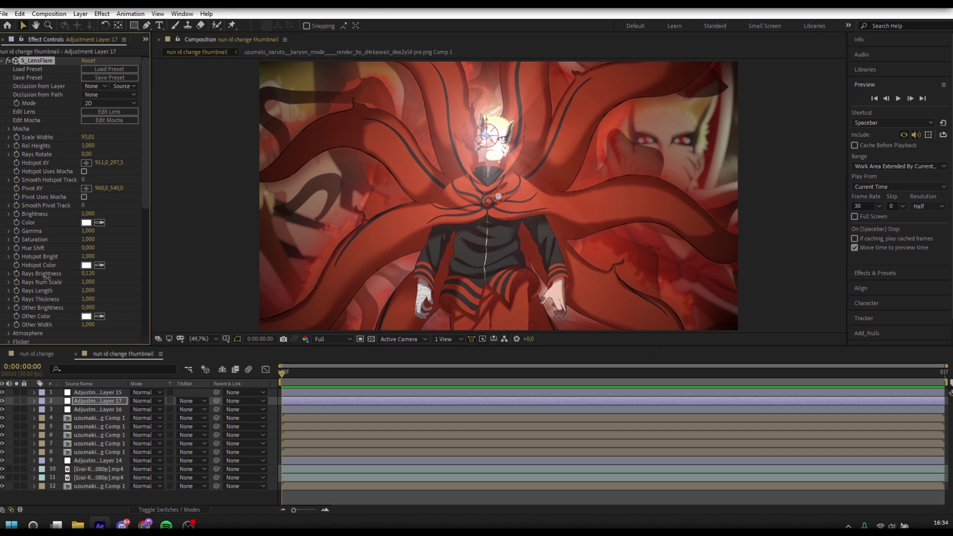
left_click(86, 223)
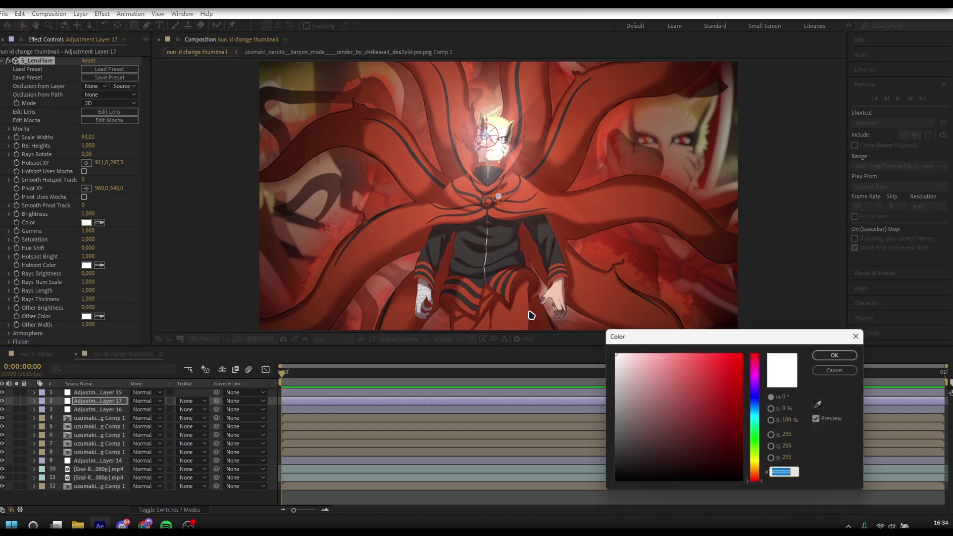
left_click_drag(755, 472, 758, 480)
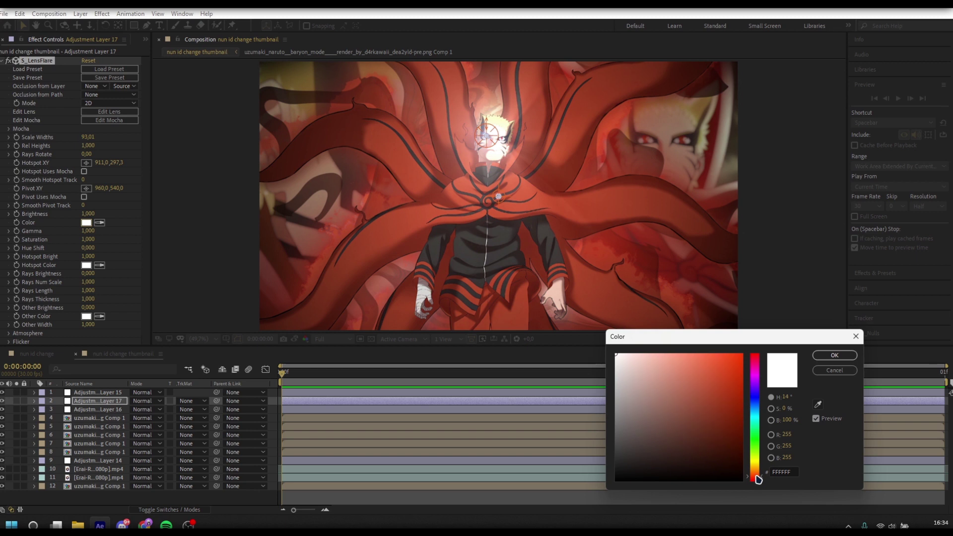
left_click_drag(703, 363, 698, 363)
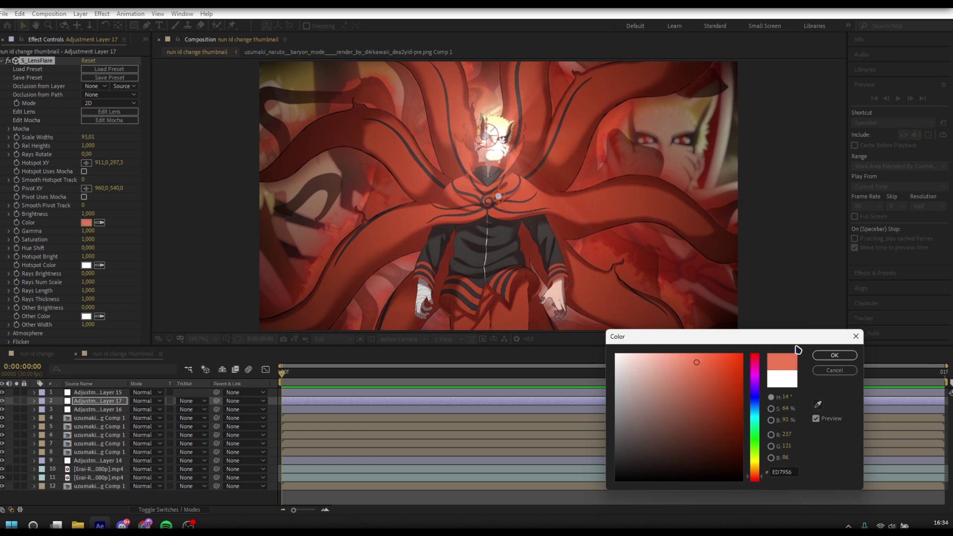
left_click(835, 355)
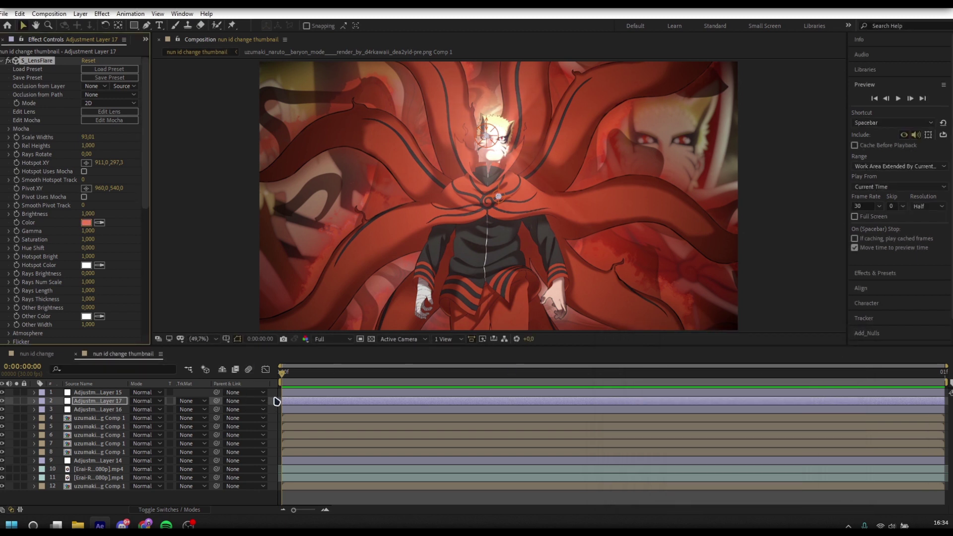
left_click(2, 404)
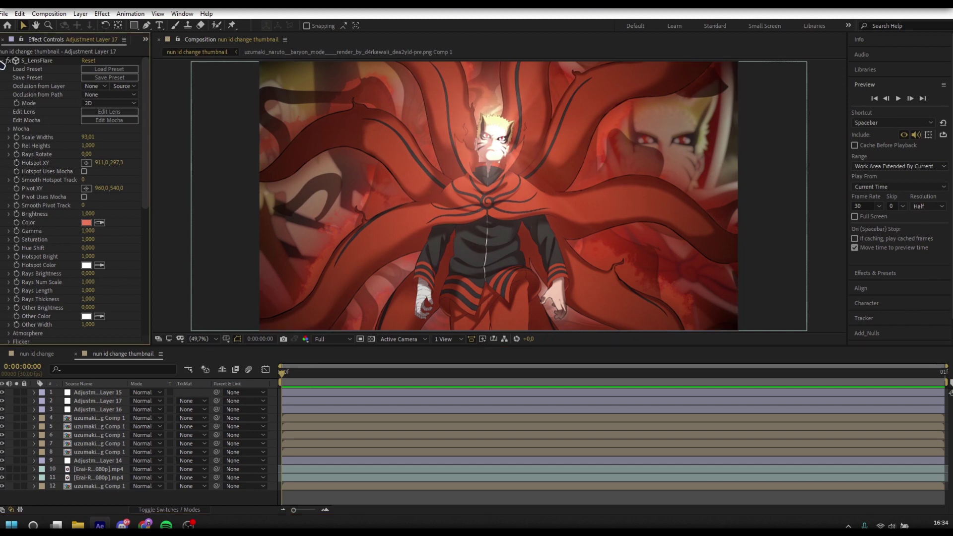
left_click(7, 60)
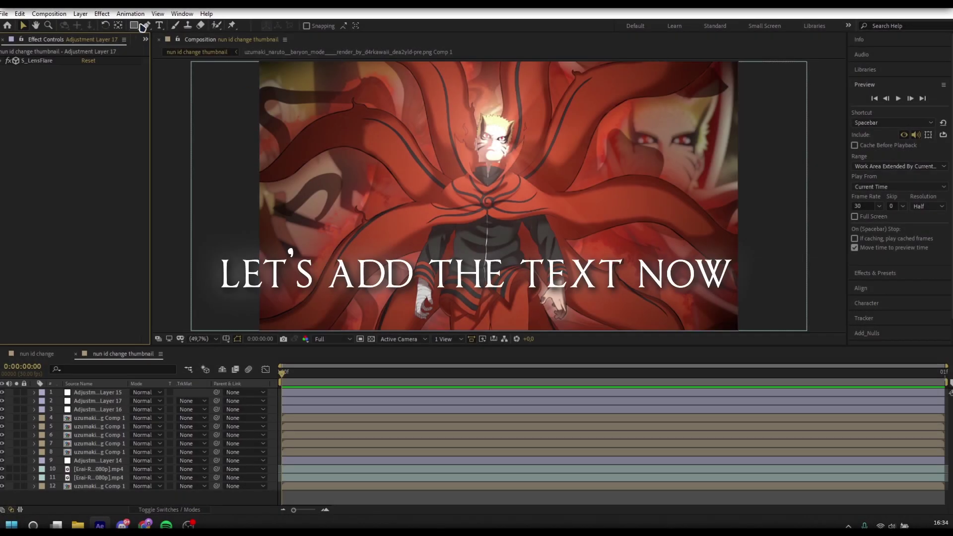
Step: Create a 'NUN ID CHANGE' text layer centred in the composition
left_click(159, 25)
left_click(316, 199)
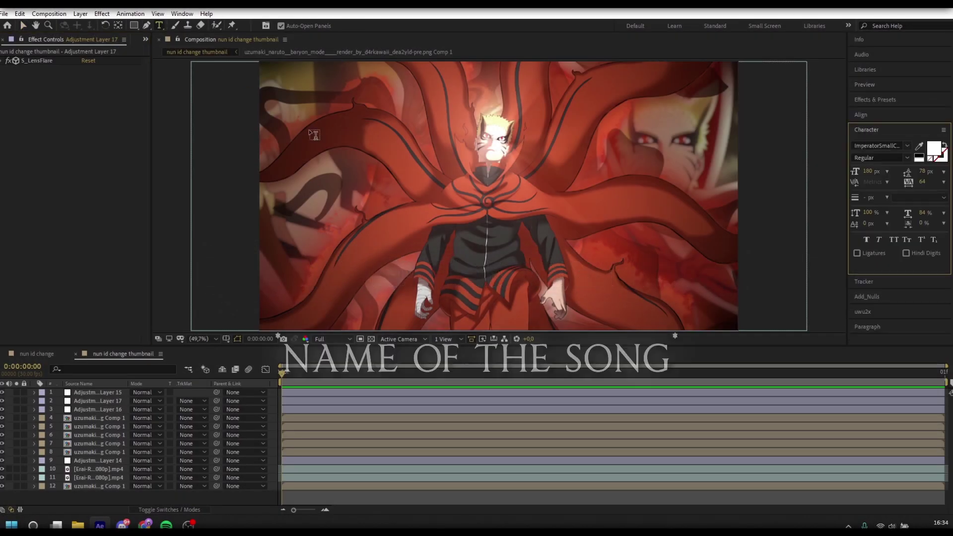
type("nun i")
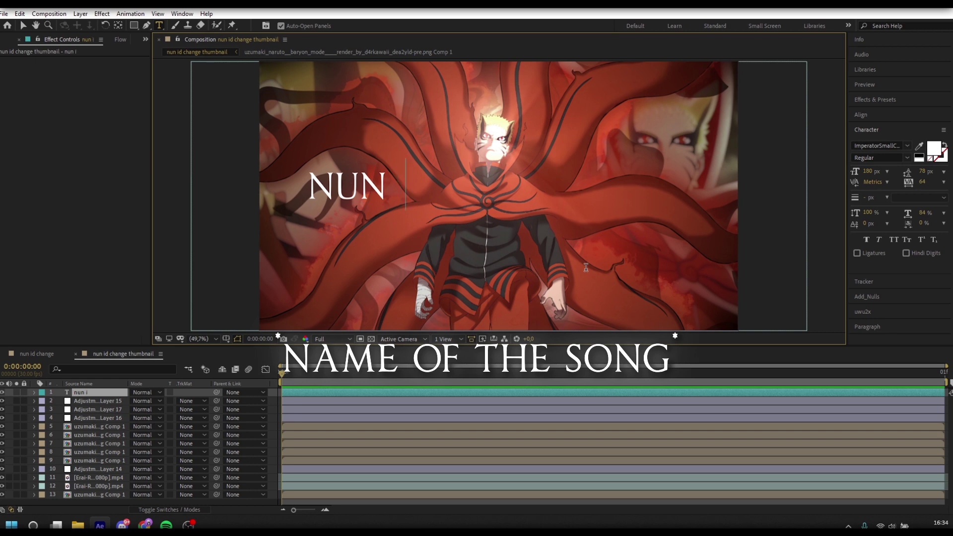
type("d change")
left_click(861, 115)
left_click(875, 139)
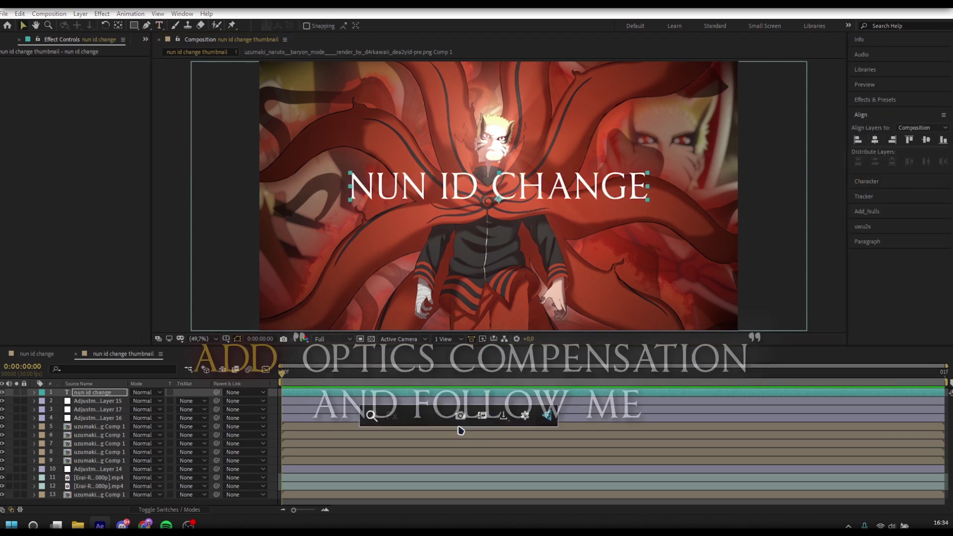
Step: Apply reversed Optics Compensation to the title, centred low, with field of view 62.3
key("ctrl+space")
type("opt")
left_click(461, 431)
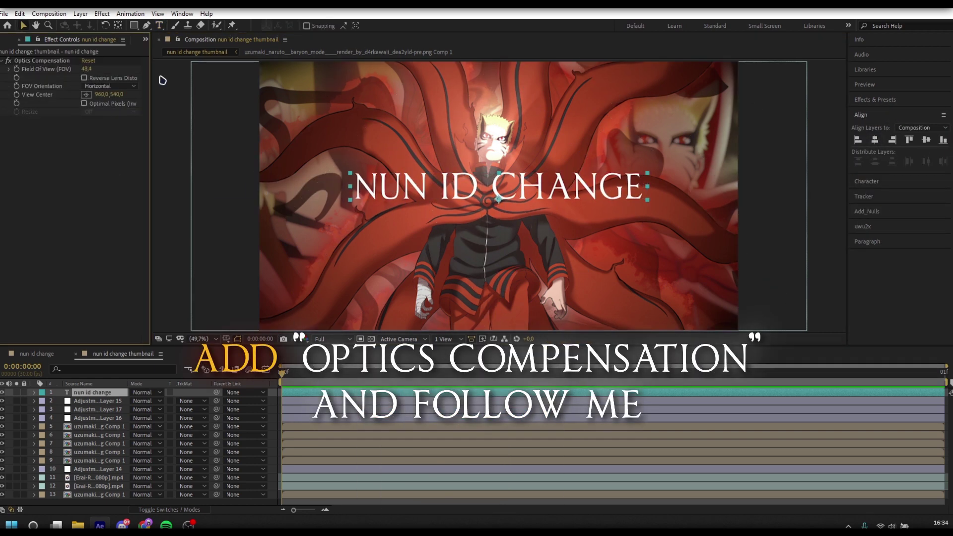
left_click(86, 95)
left_click(475, 251)
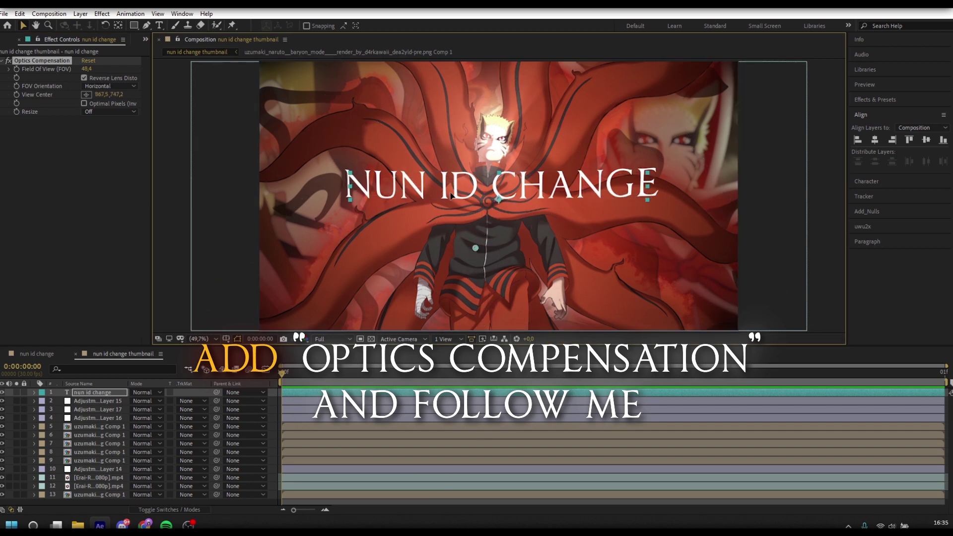
left_click_drag(476, 248, 431, 318)
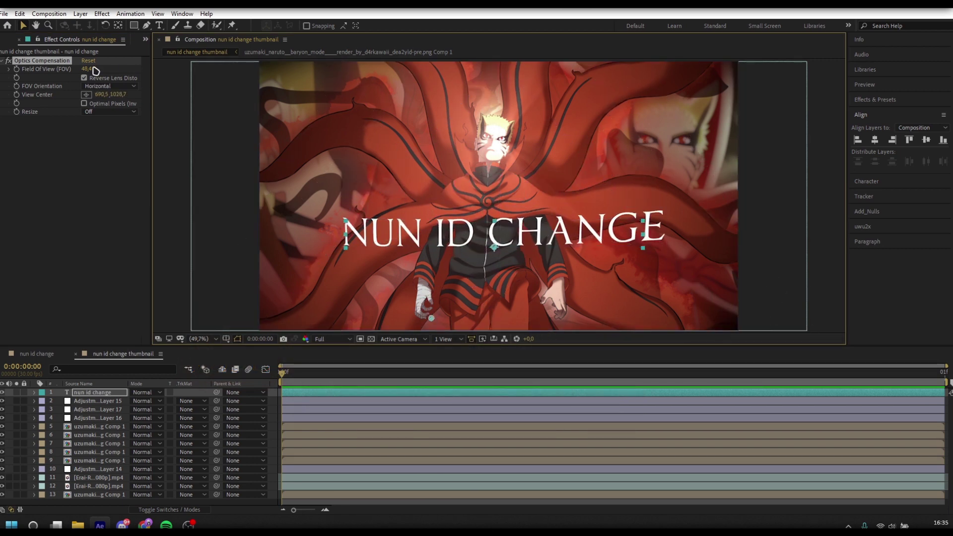
left_click_drag(94, 68, 421, 341)
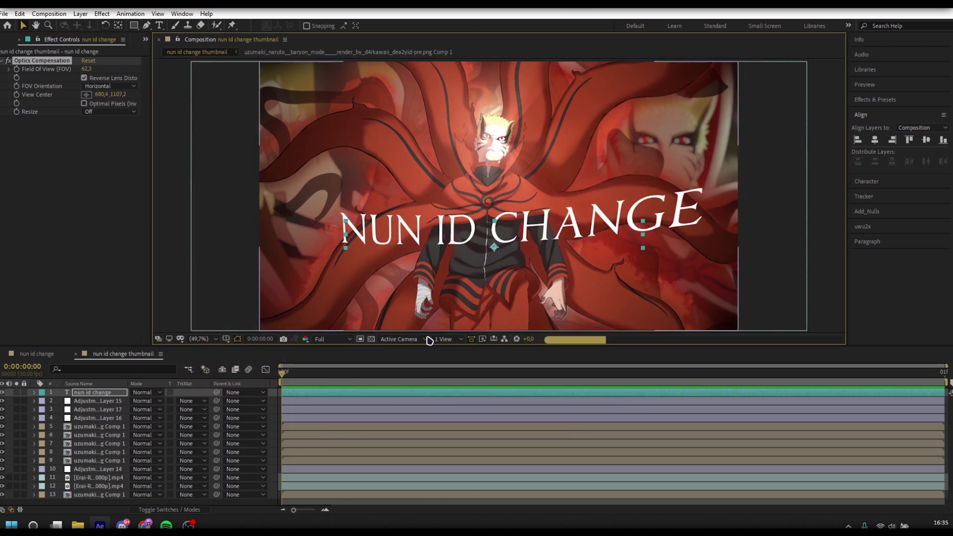
Step: Add a Twist-style Warp to the title and shift it lower and left
key("ctrl+space")
type("warp")
key("Return")
left_click(109, 128)
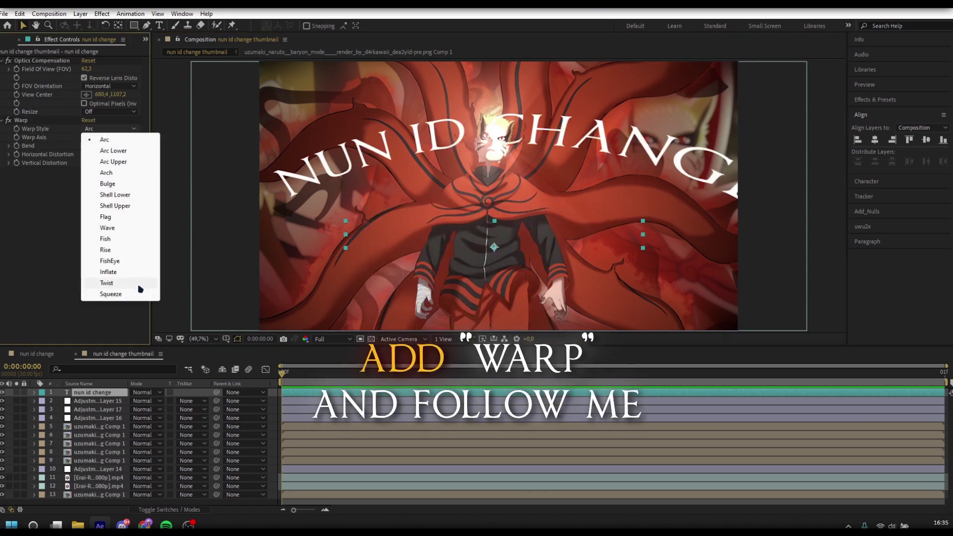
left_click(139, 287)
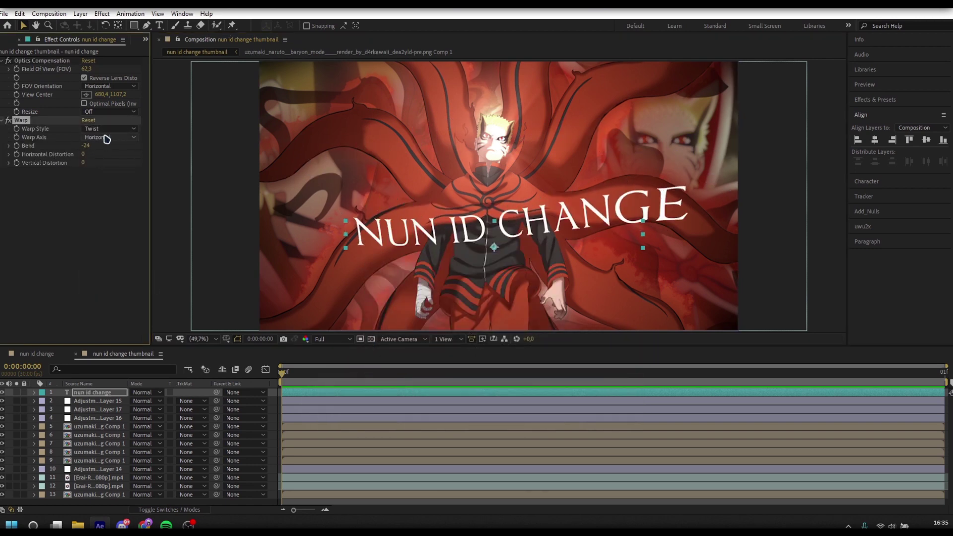
left_click_drag(464, 247, 443, 258)
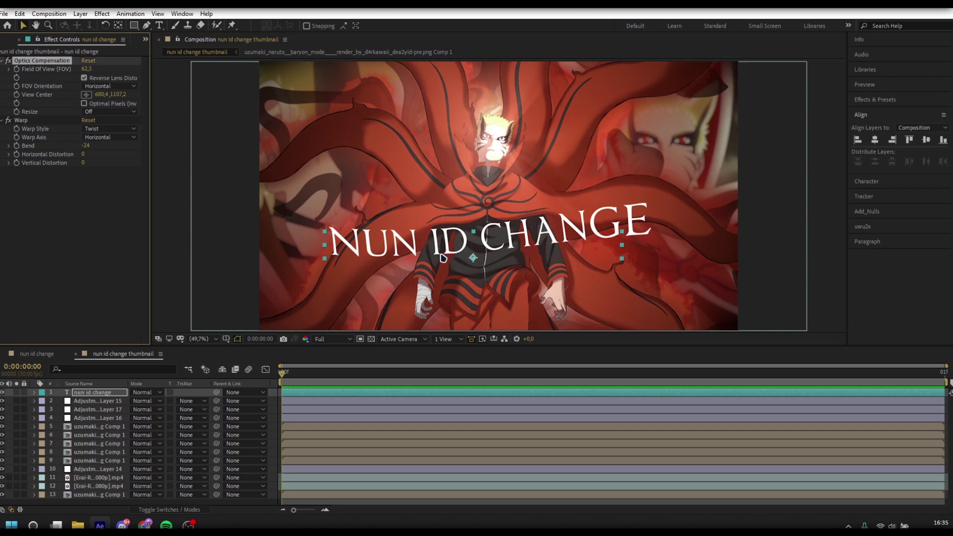
Step: Enlarge the title to 205 px and duplicate the title layer
scroll(443, 258, "down", 3)
left_click(867, 182)
left_click_drag(869, 171, 870, 171)
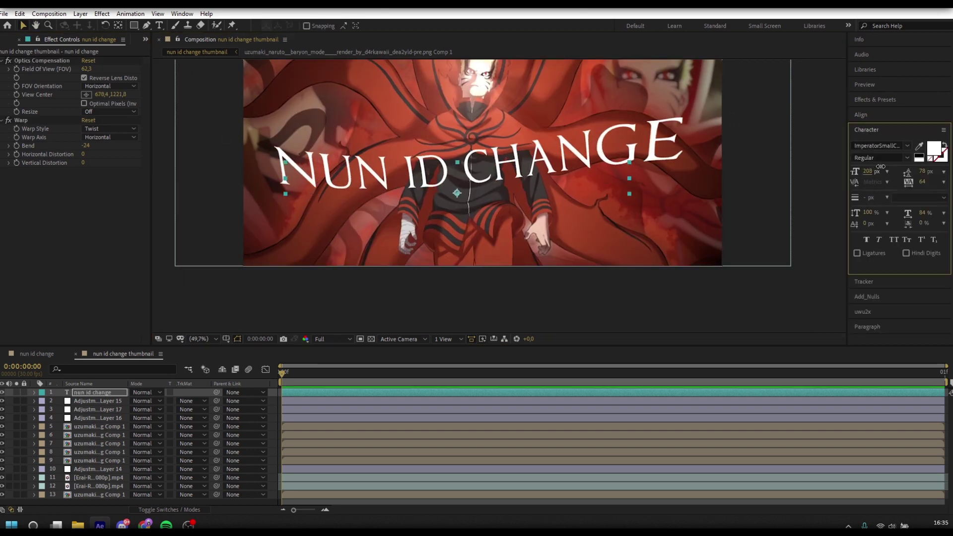
scroll(403, 258, "up", 3)
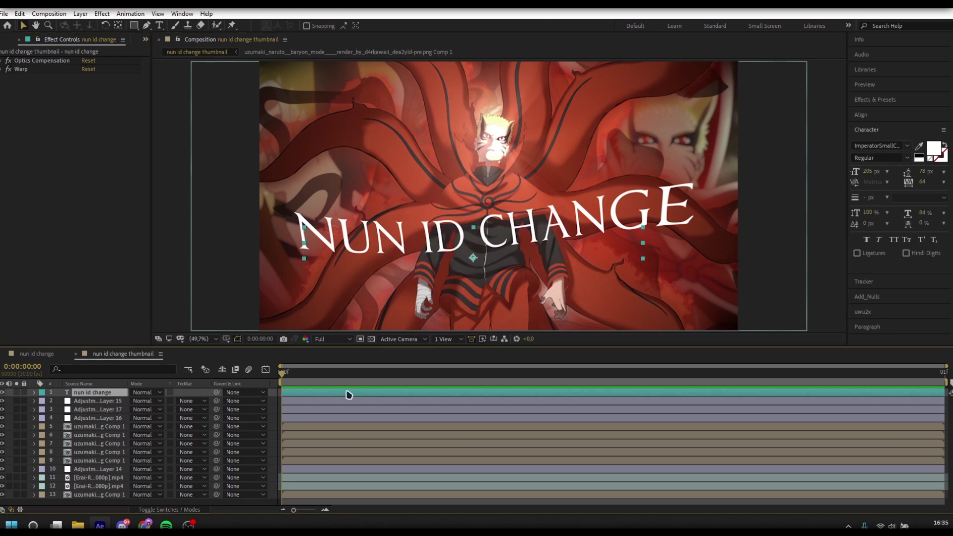
key("ctrl+d")
Step: Move the duplicate below the title and retype it as 'NARUTO BARYION MODE'
key("p")
left_click_drag(153, 401, 183, 402)
double_click(119, 392)
type("narut")
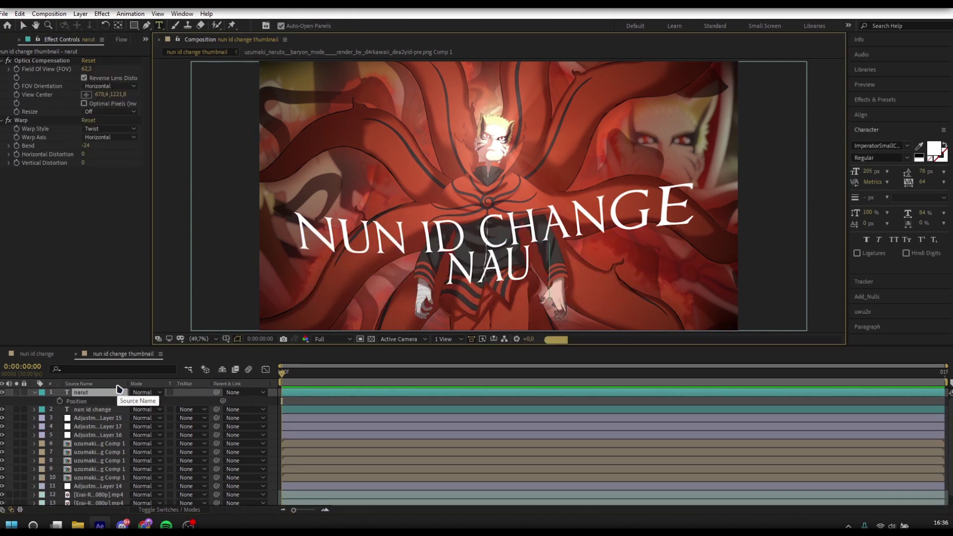
type("o baryion mode")
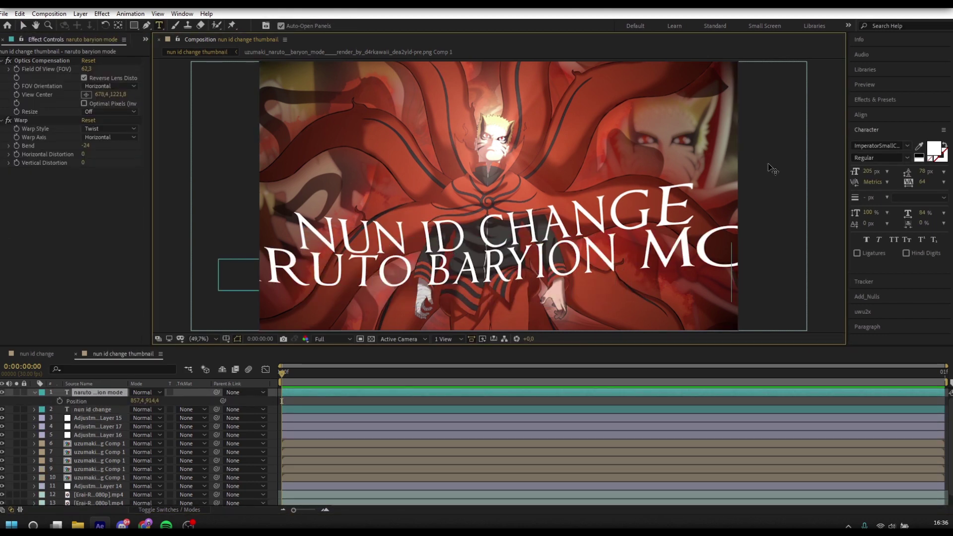
Step: Set the subtitle to 100 px and place it just under the main title
left_click(869, 171)
type("100")
key("BackSpace")
key("Return")
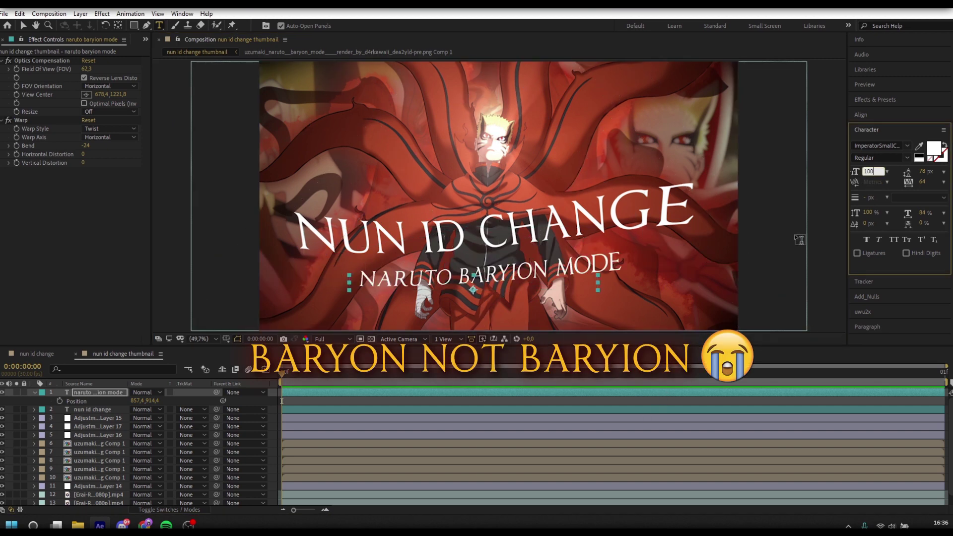
type("3")
key("Return")
key("ctrl+z")
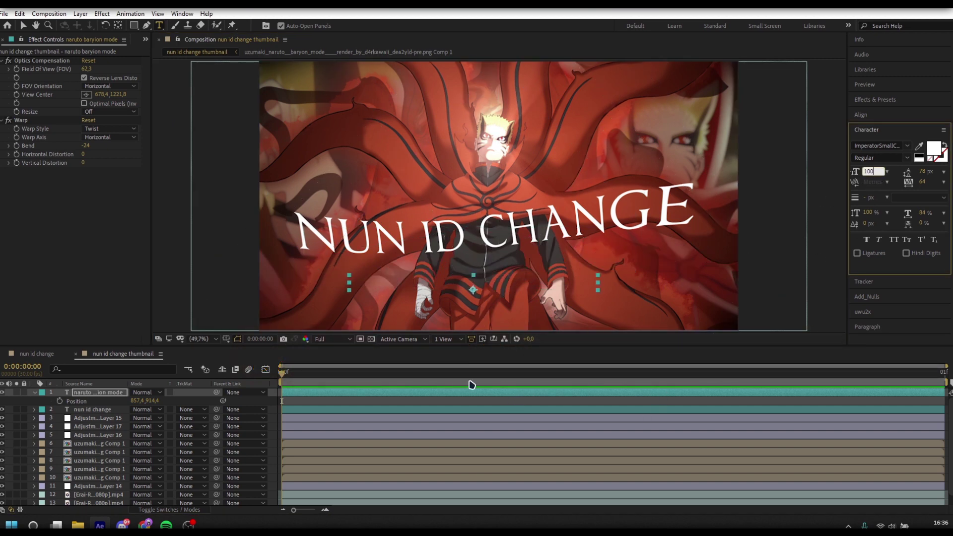
key("ctrl+z")
key("v")
mouse_move(438, 284)
left_mouse_down()
mouse_move(399, 275)
mouse_move(473, 276)
left_mouse_up()
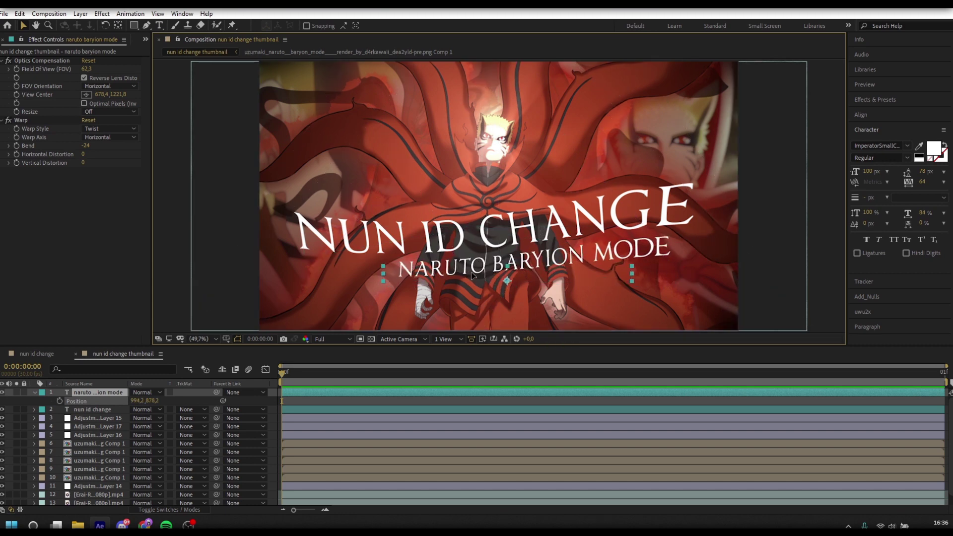
key("p")
key("ctrl+shift+a")
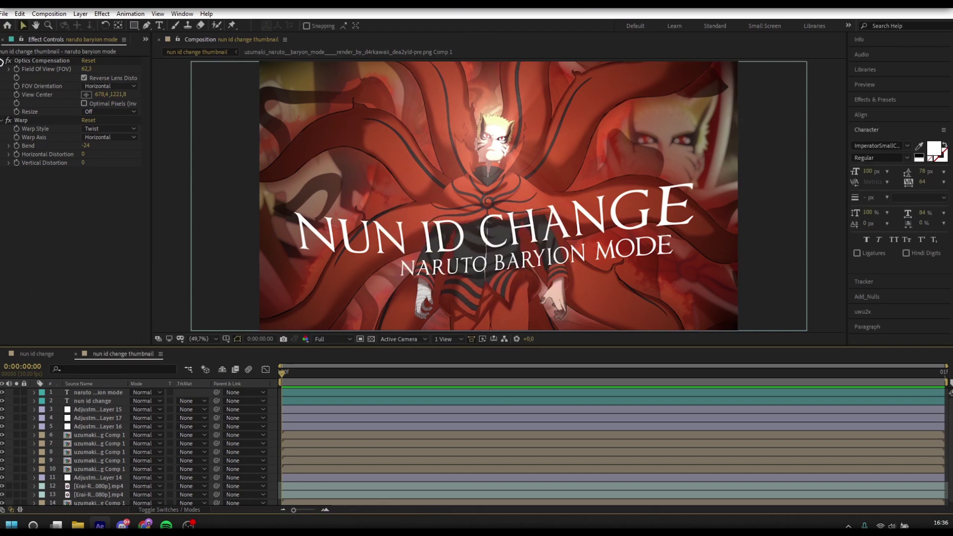
Step: Raise the subtitle's Drop Shadow opacity to 77% and fit the composition in view
left_click(2, 61)
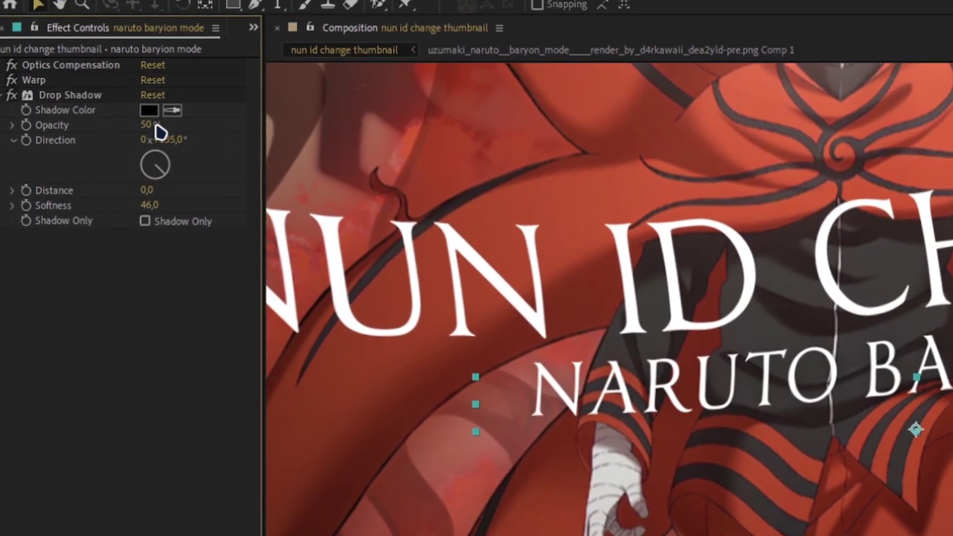
left_click_drag(160, 131, 236, 133)
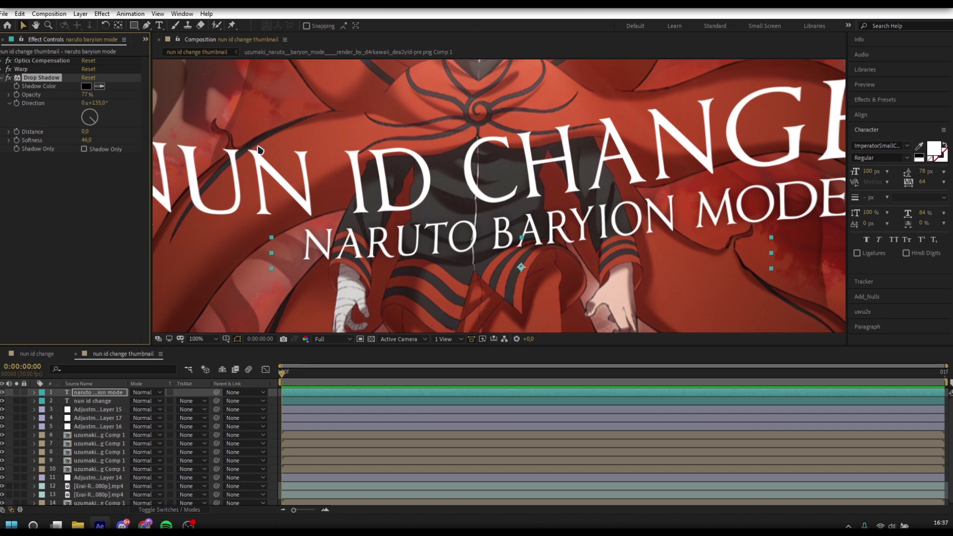
left_click(194, 339)
left_click(208, 172)
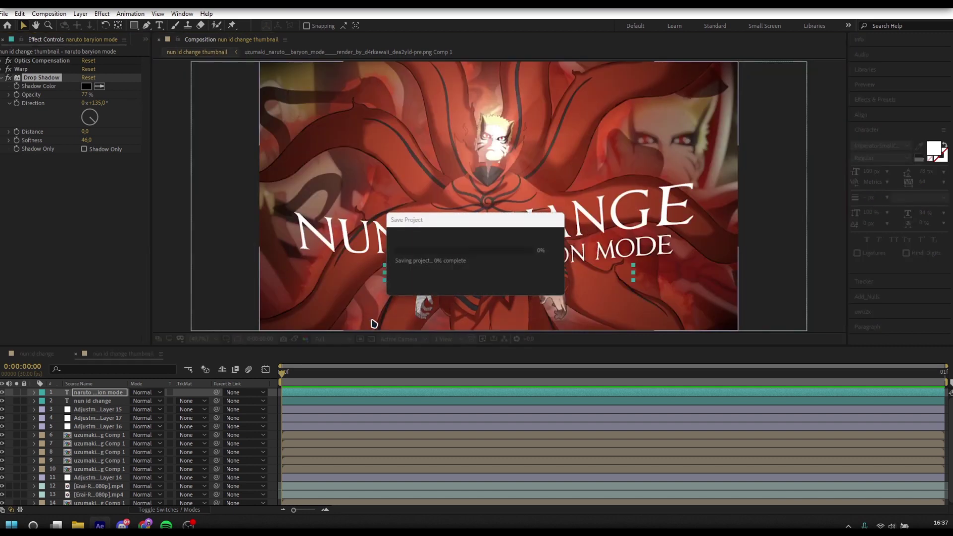
Step: Apply S_TextureFolded to the subtitle, move Drop Shadow below it, and set Frequency to 2
key("ctrl+space")
type("fold")
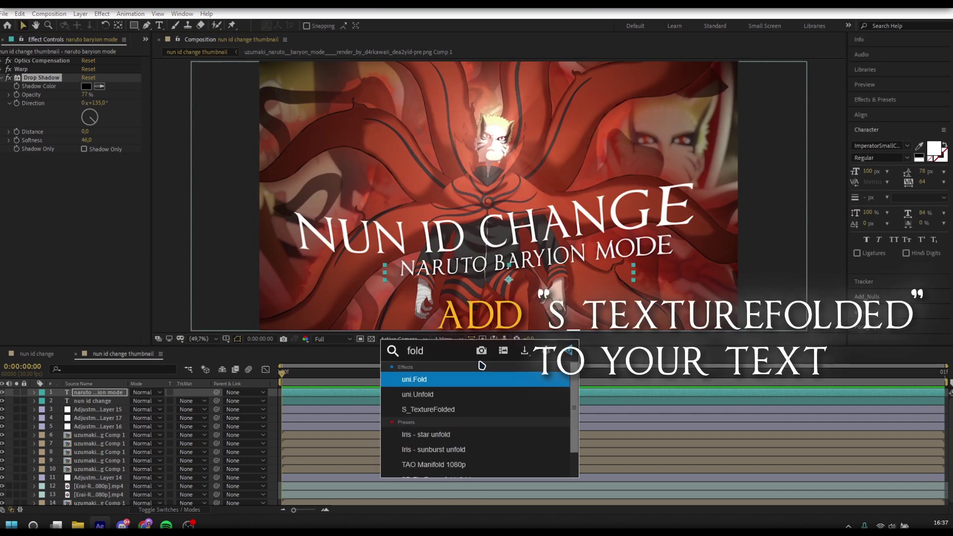
key("Down")
key("Down")
key("Return")
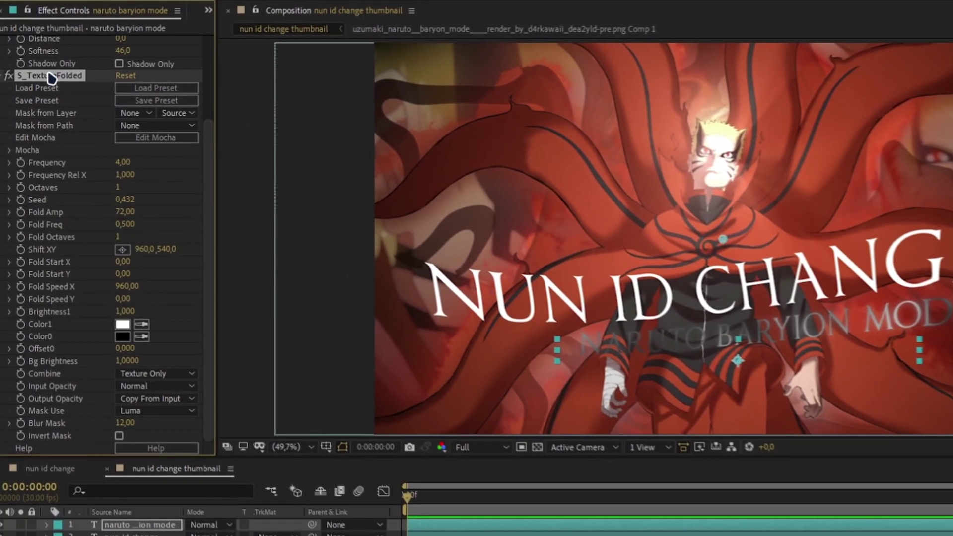
scroll(27, 80, "up", 3)
left_click_drag(40, 63, 45, 474)
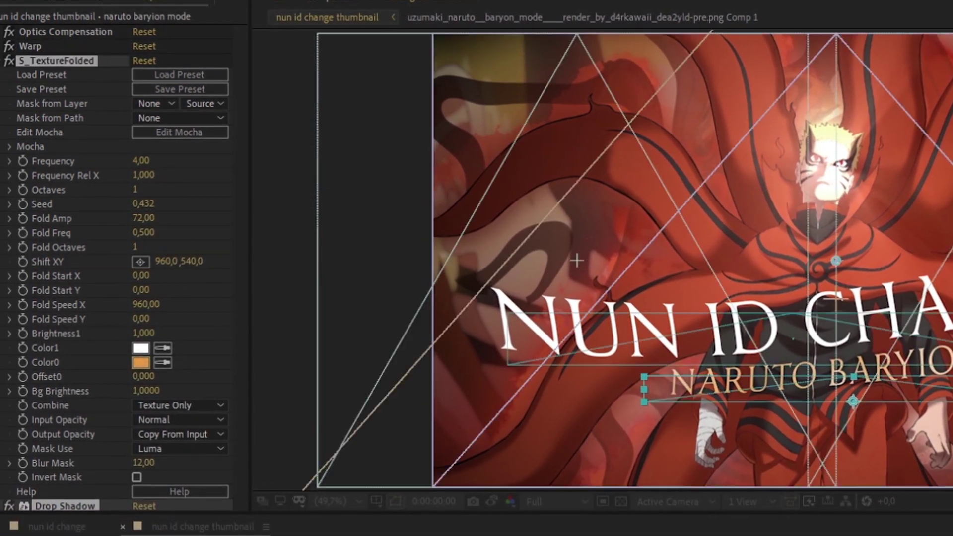
left_click(141, 161)
type("2")
key("Return")
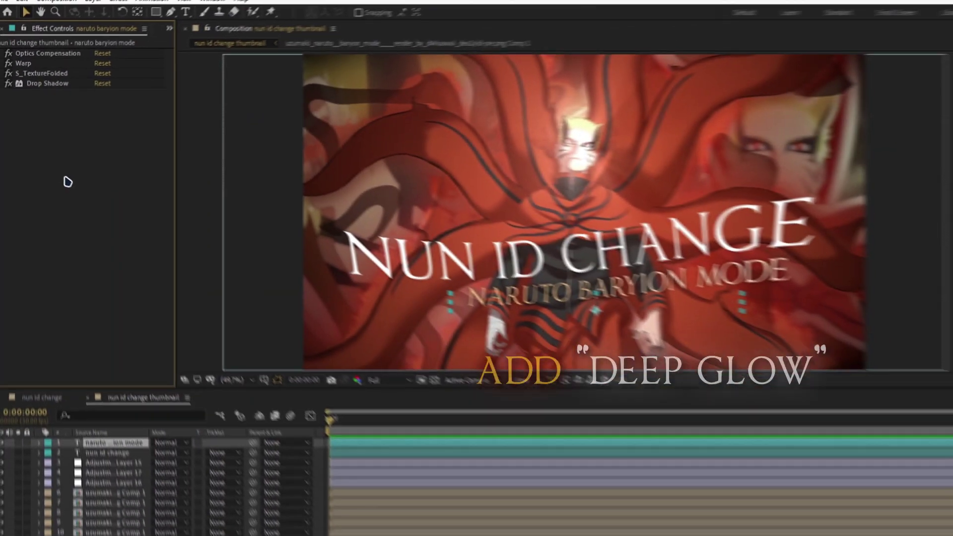
Step: Apply Deep Glow to the subtitle at Radius 206, then collapse it and expand S_TextureFolded
key("ctrl+space")
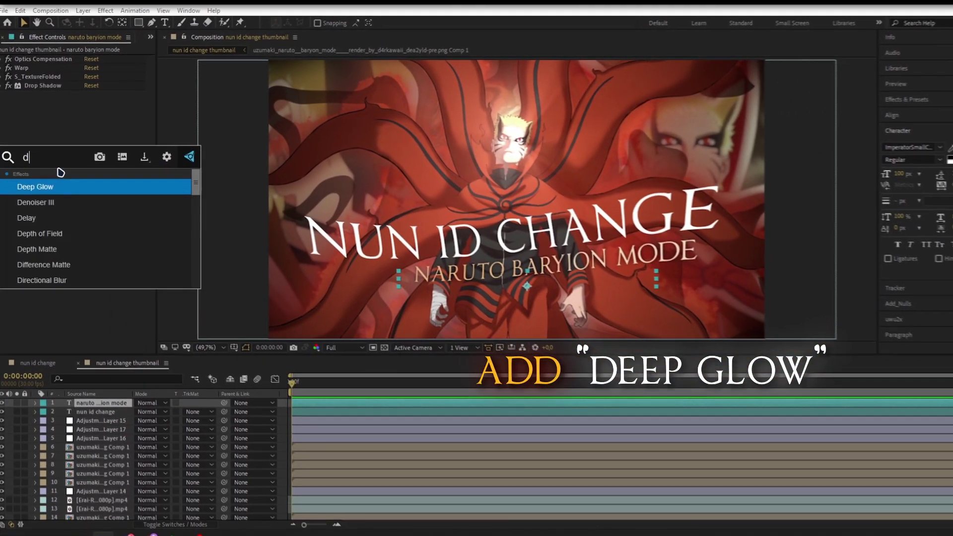
left_click(52, 186)
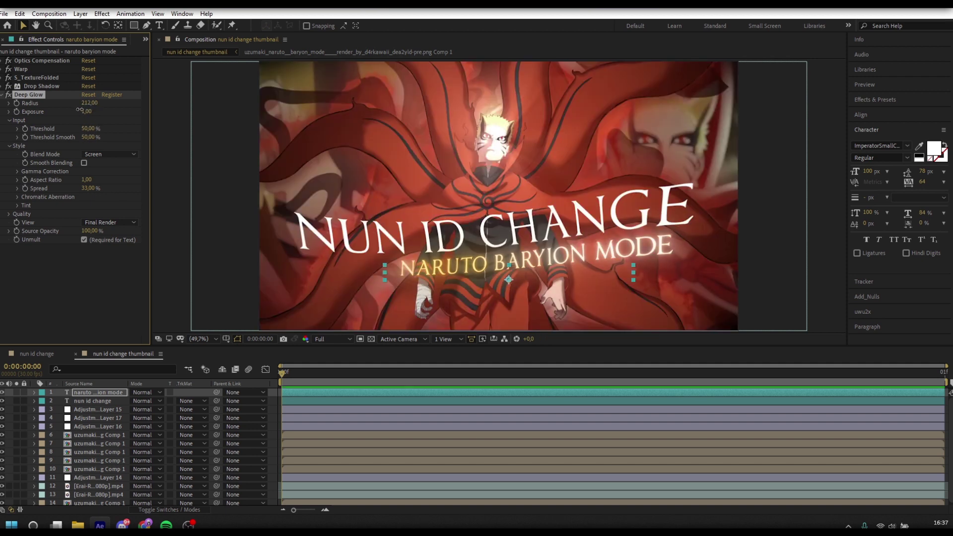
left_click_drag(39, 94, 43, 86)
left_click(9, 239)
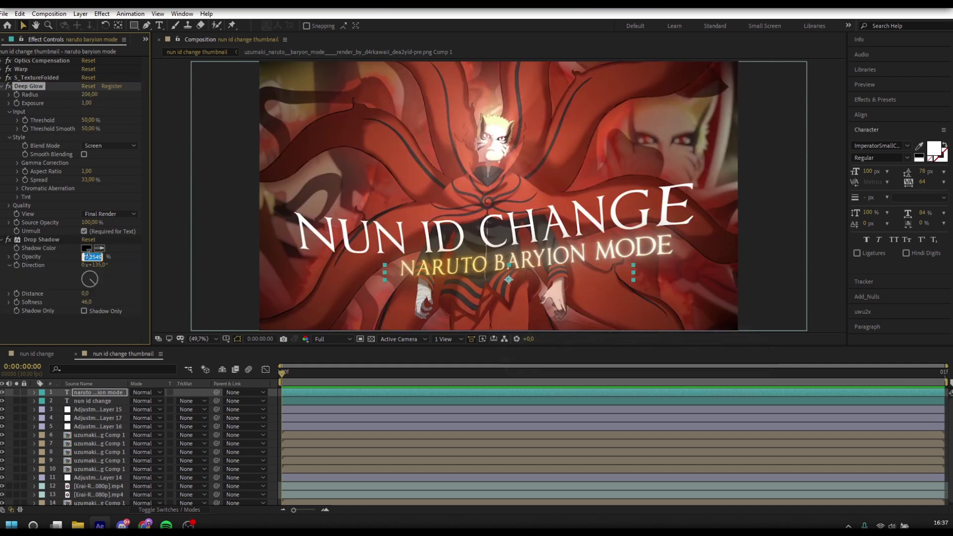
left_click(42, 240)
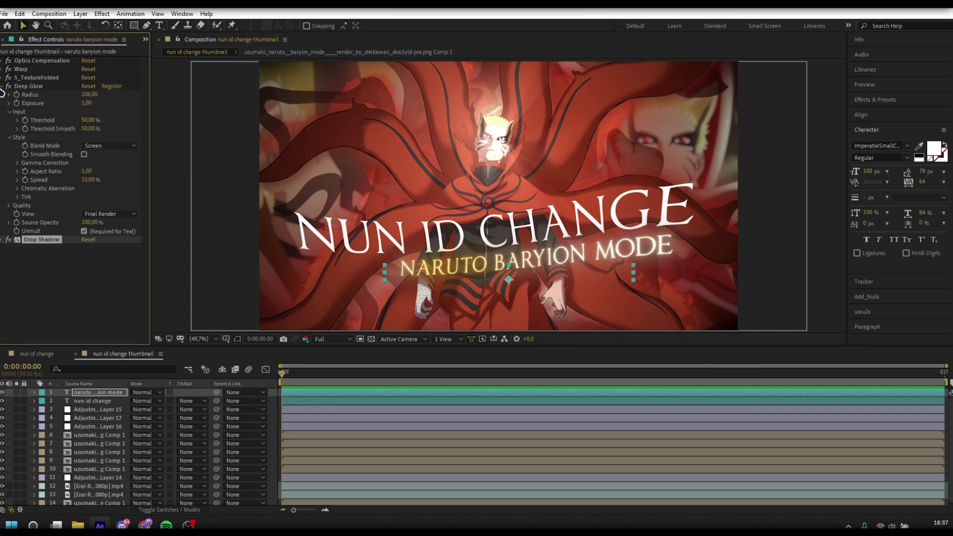
key("Return")
left_click(3, 86)
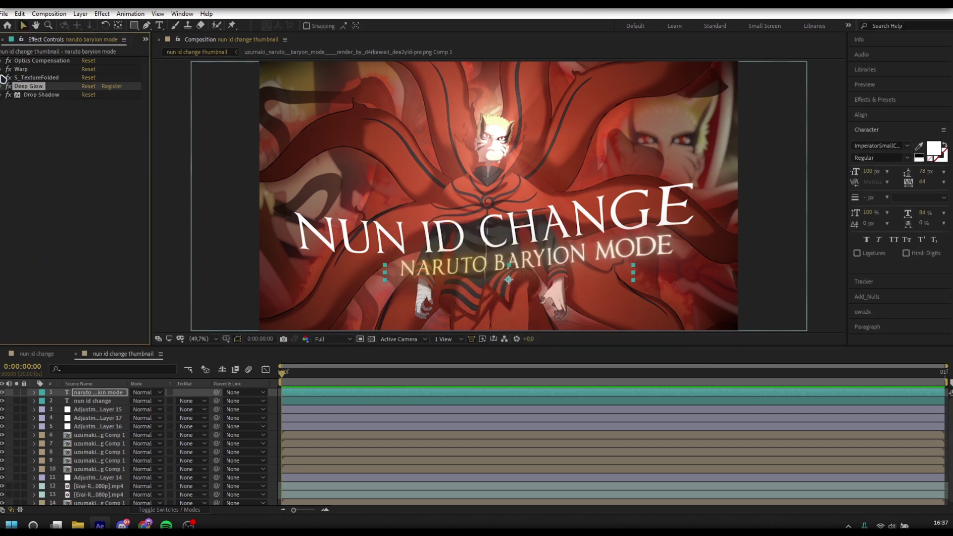
left_click(2, 78)
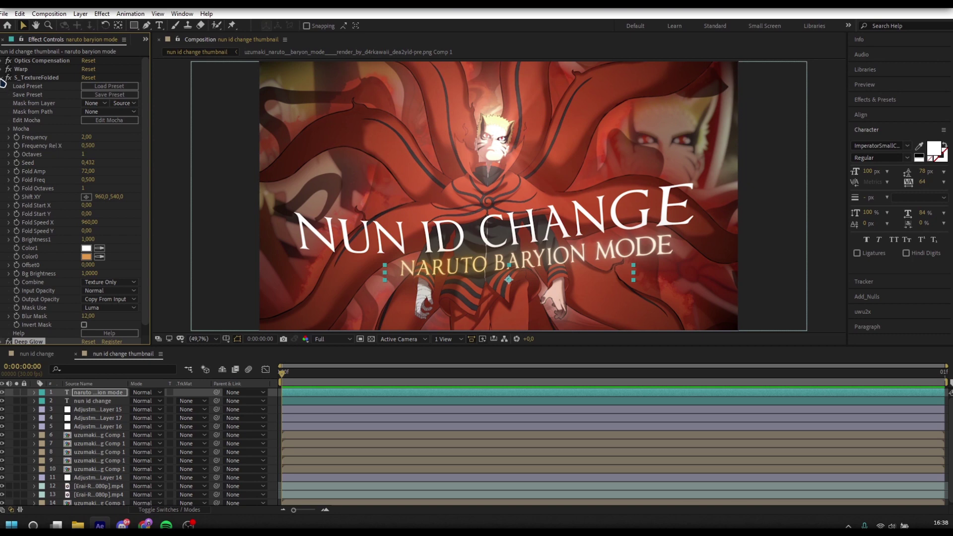
Step: Set the subtitle's S_TextureFolded Color0 to red-orange E2754A
left_click(87, 256)
left_click(759, 477)
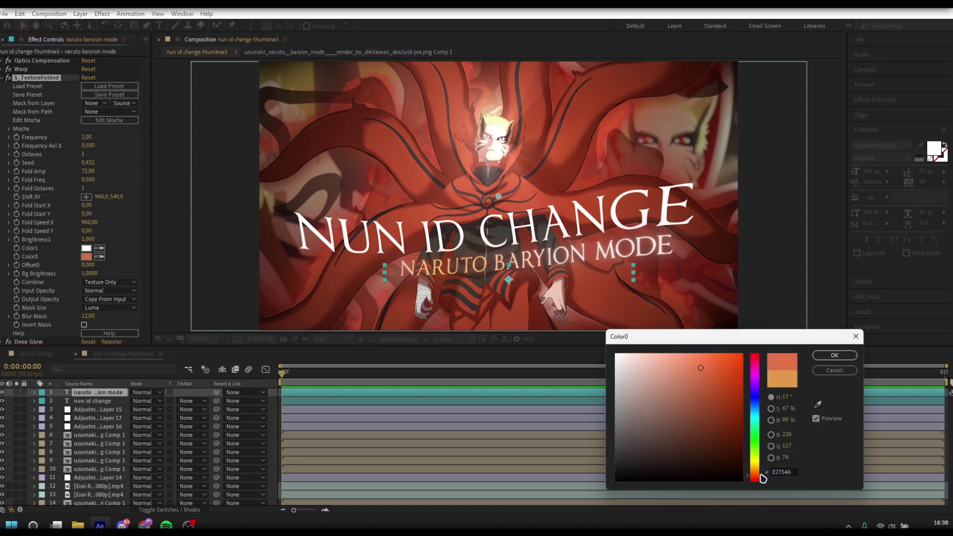
left_click(836, 356)
left_click(3, 77)
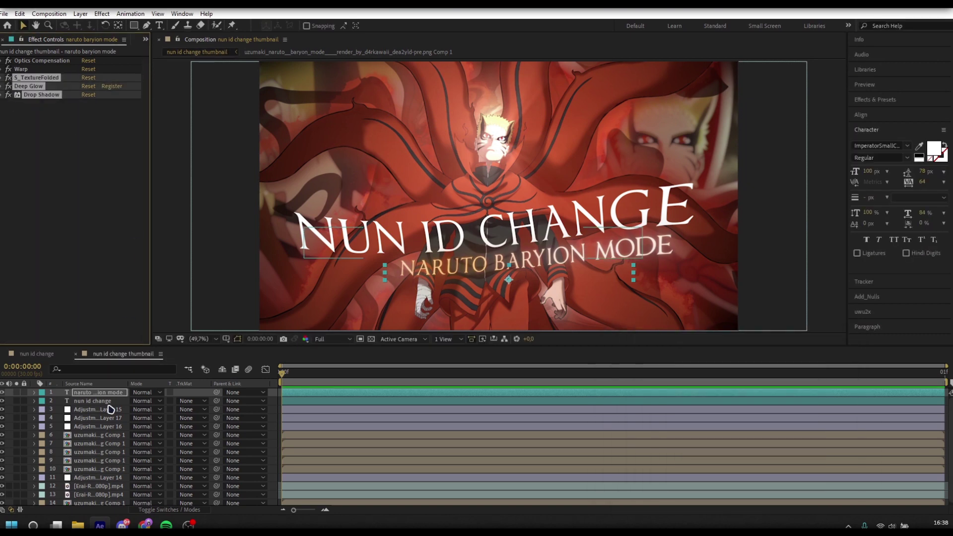
Step: Set the NUN ID CHANGE title's S_TextureFolded Color0 to red, then reselect the subtitle
left_click(2, 77)
left_click(95, 401)
left_click(3, 77)
left_click(86, 257)
left_click(757, 470)
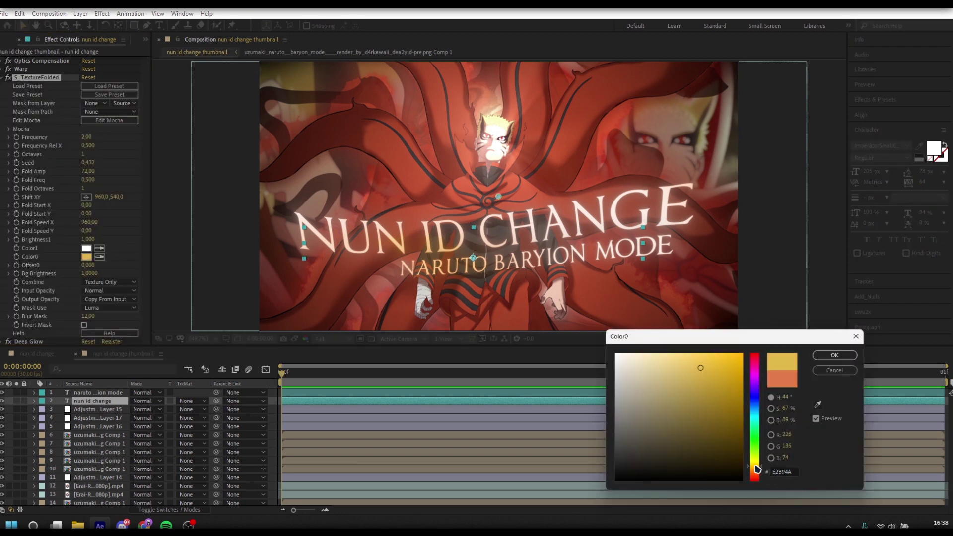
left_click(760, 480)
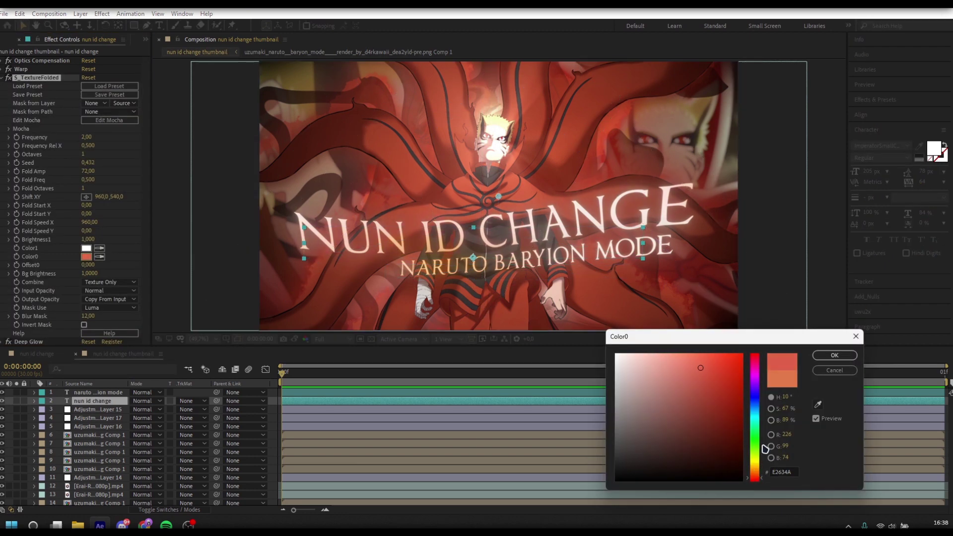
key("Return")
left_click(3, 78)
left_click(296, 392)
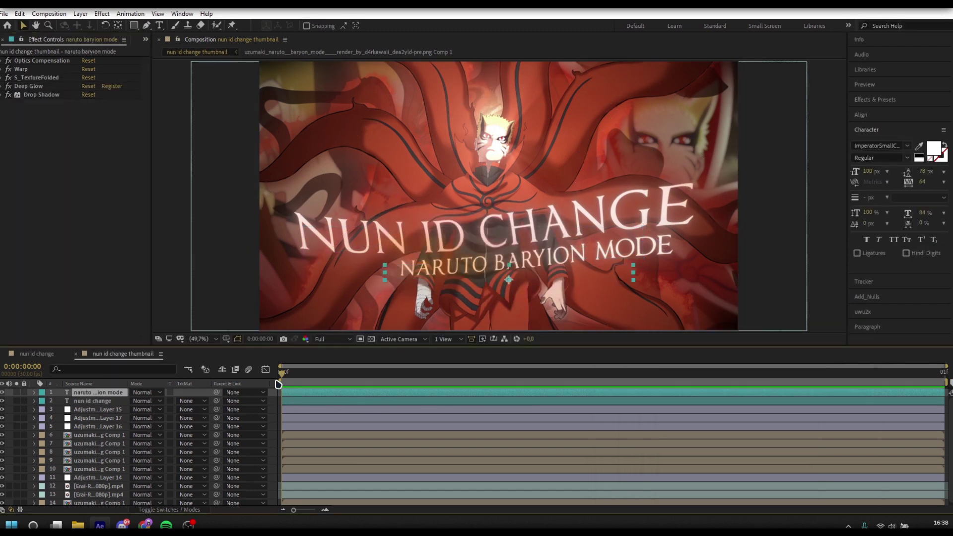
Step: Add Shape Layer 1 with a white (FFFFFF) 12 px line drawn across the titles
right_click(277, 398)
mouse_move(332, 404)
left_click(467, 472)
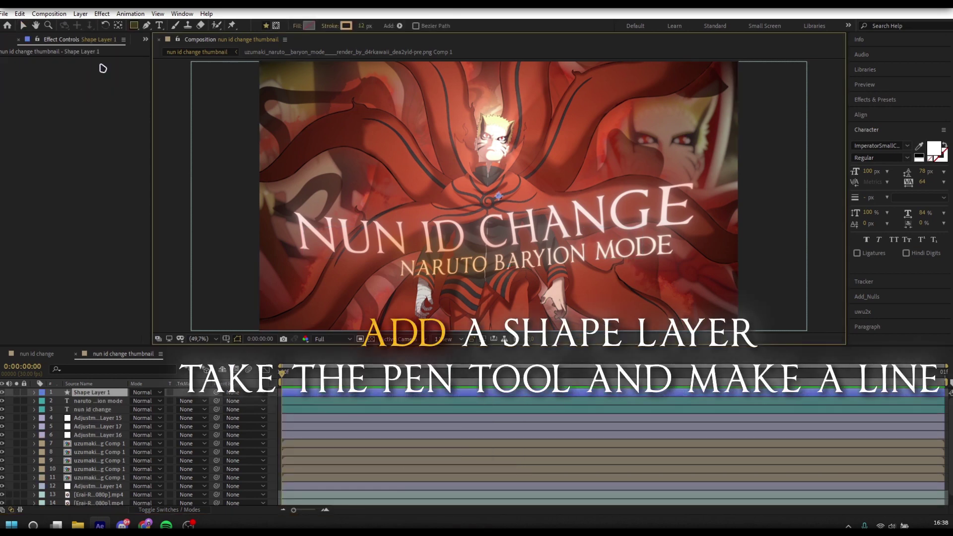
left_click(147, 25)
left_click(304, 259)
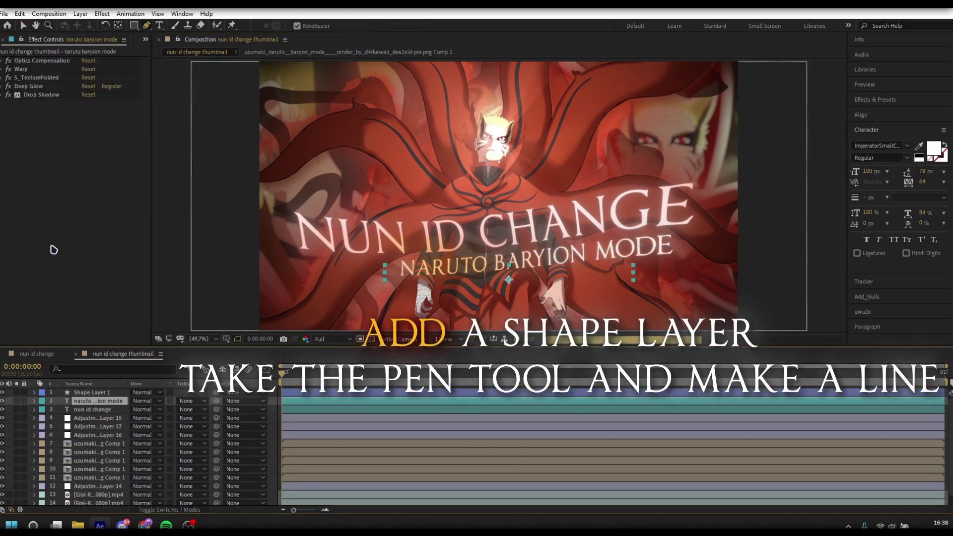
type("ffffff")
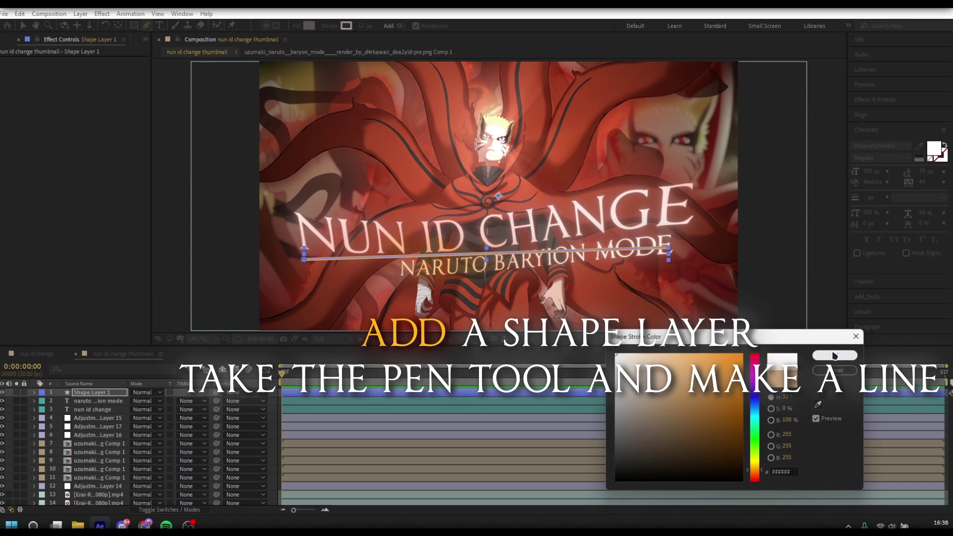
key("Return")
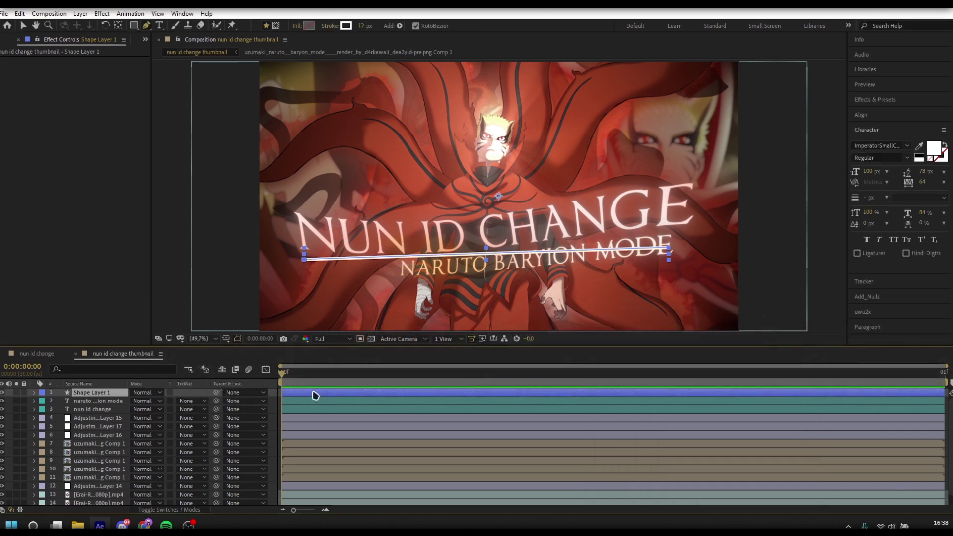
Step: Add another new shape layer from the timeline
right_click(277, 392)
mouse_move(348, 397)
left_click(448, 471)
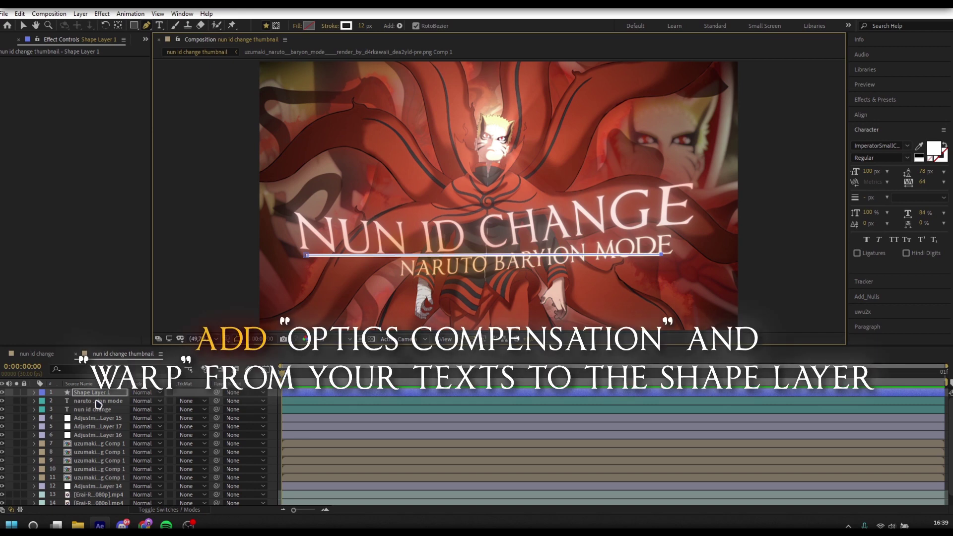
Step: Copy the subtitle's Optics Compensation and Warp effects onto Shape Layer 1
left_click(44, 61)
left_click(43, 68, "shift")
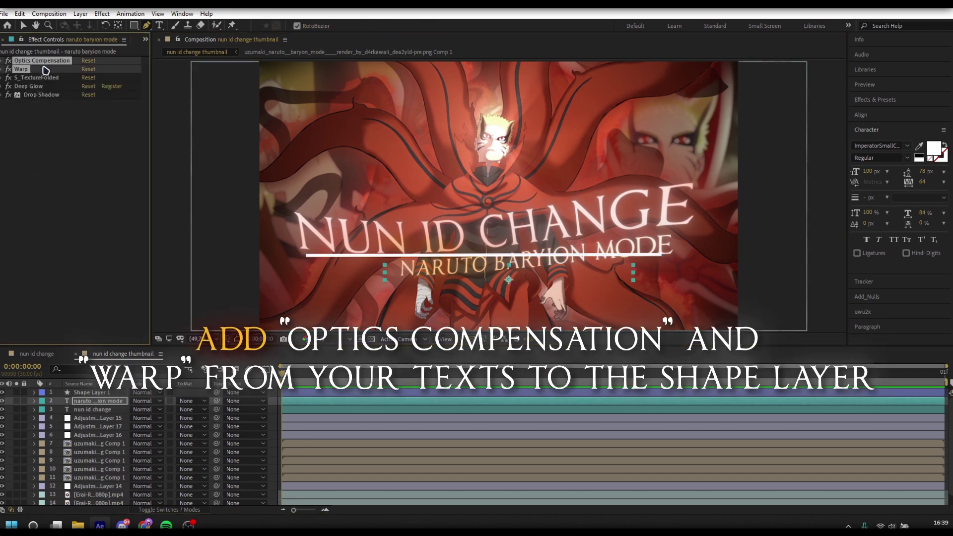
left_click(94, 393)
key("ctrl+v")
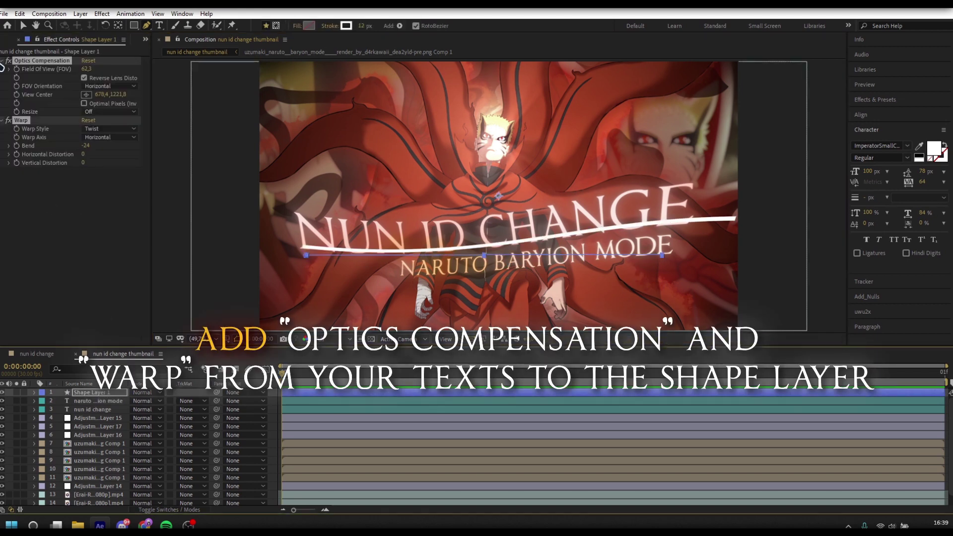
left_click(3, 60)
left_click(2, 69)
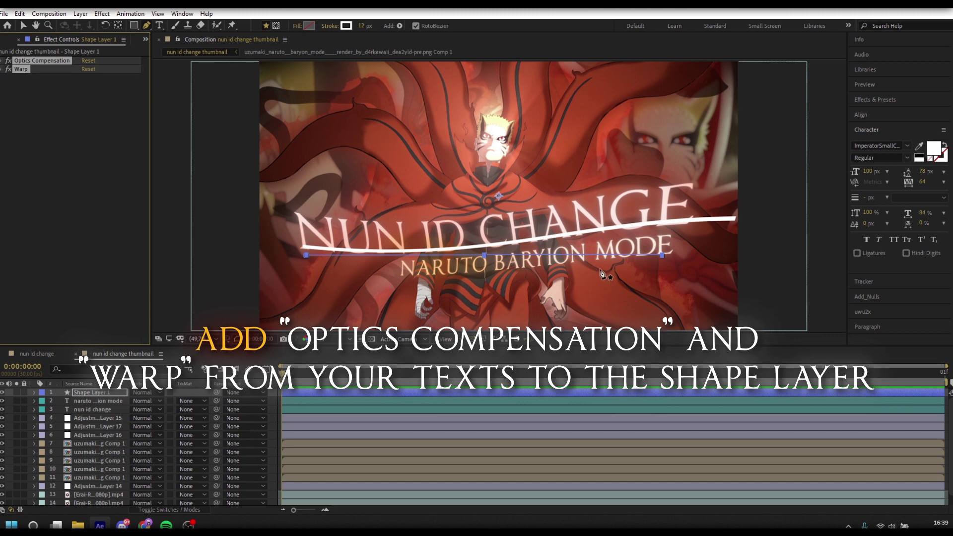
Step: Move the curved white line under the NUN ID CHANGE title and nudge it right
key("v")
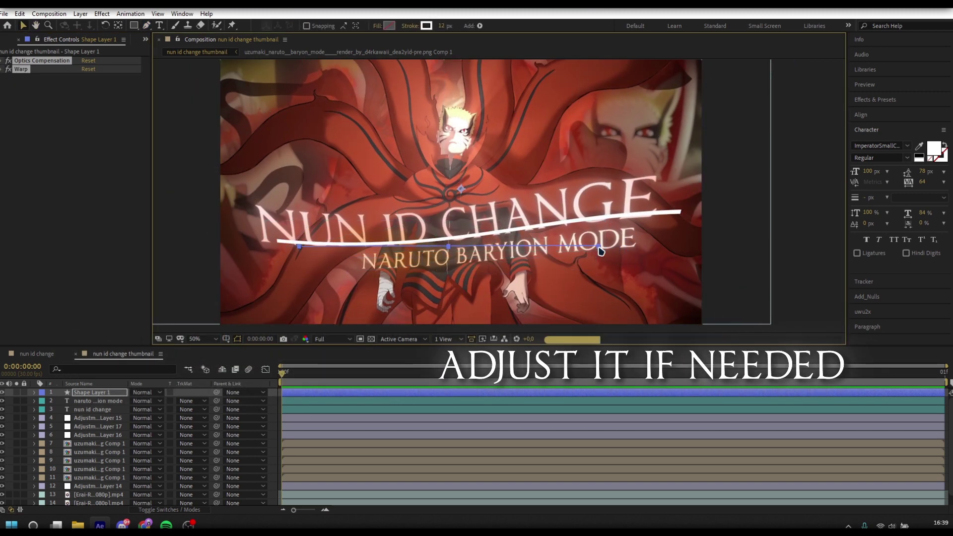
left_click(605, 249)
left_click_drag(560, 248, 603, 260)
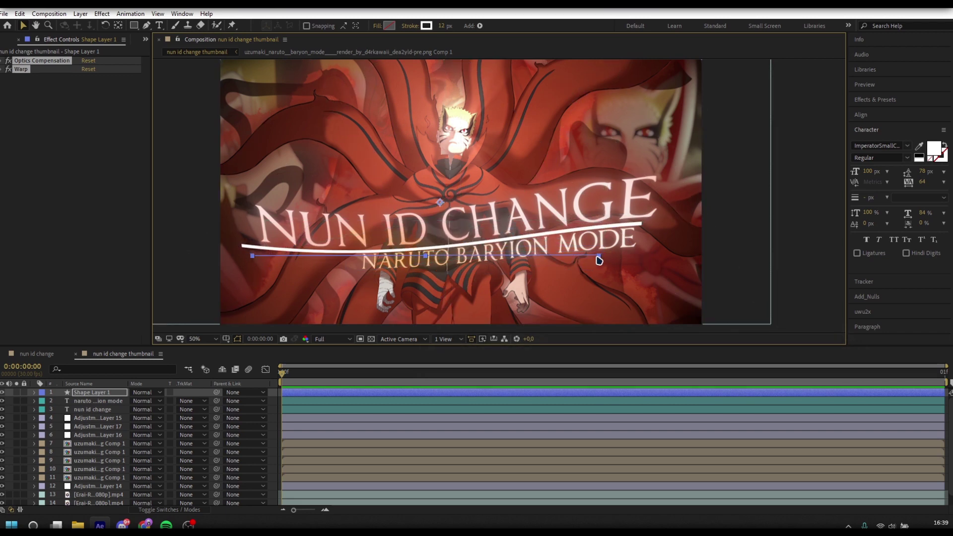
key("p")
left_click_drag(139, 401, 149, 400)
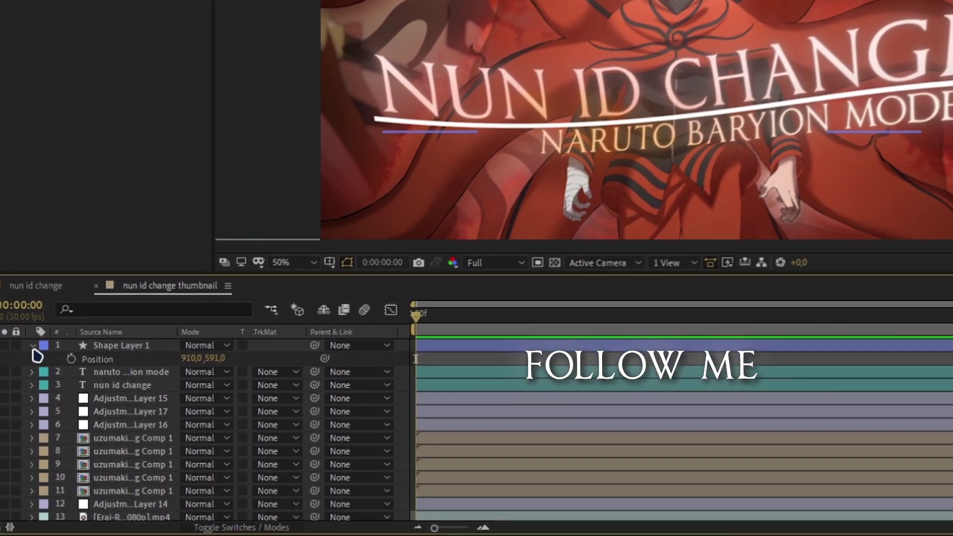
Step: Set Stroke 1's Taper Start Length and End Length to 70%
left_click(33, 346)
left_click(45, 342)
left_click(57, 361)
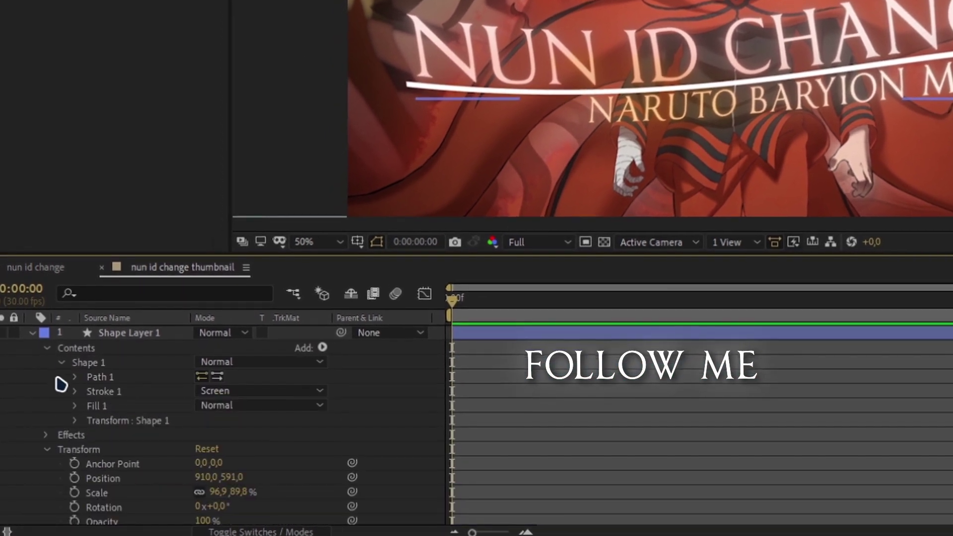
left_click(75, 391)
scroll(124, 433, "down", 3)
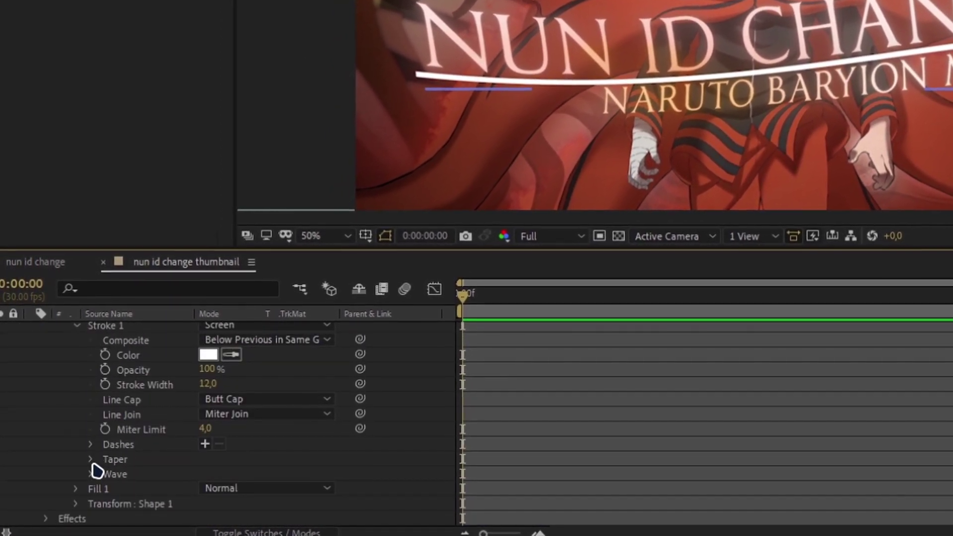
left_click(90, 460)
scroll(149, 432, "down", 2)
left_click(208, 398)
type("70")
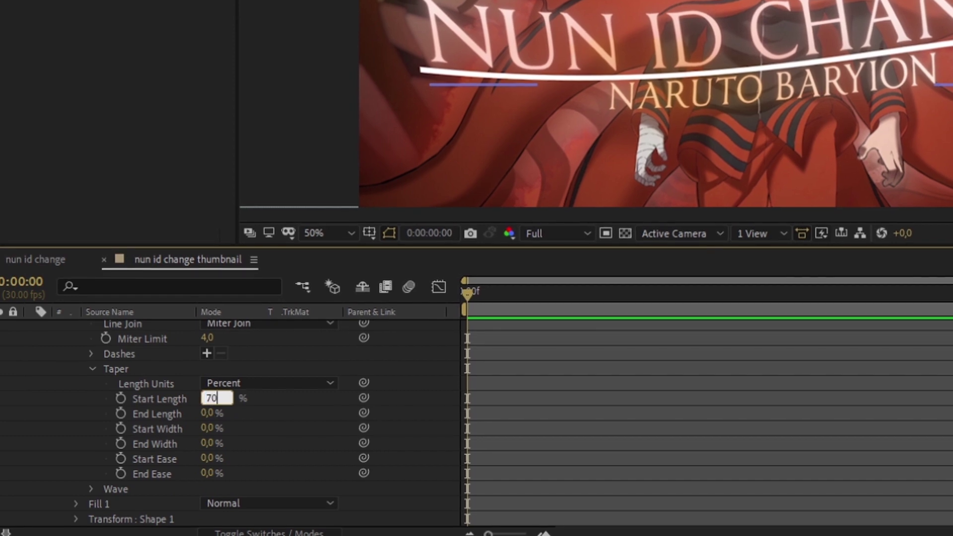
key("Tab")
type("70")
key("Return")
scroll(287, 430, "up", 3)
scroll(287, 430, "up", 2)
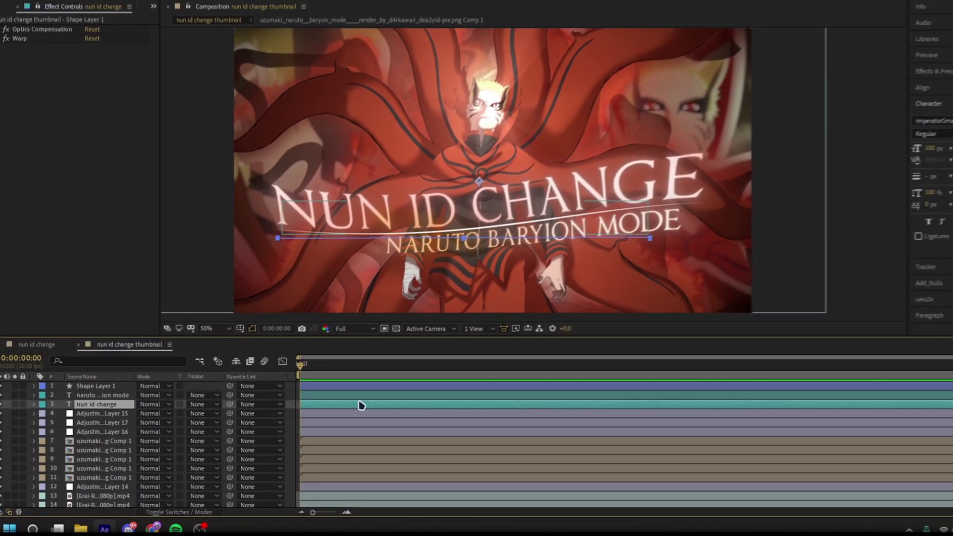
Step: Copy the title's Drop Shadow effect onto Shape Layer 1
left_click(361, 406)
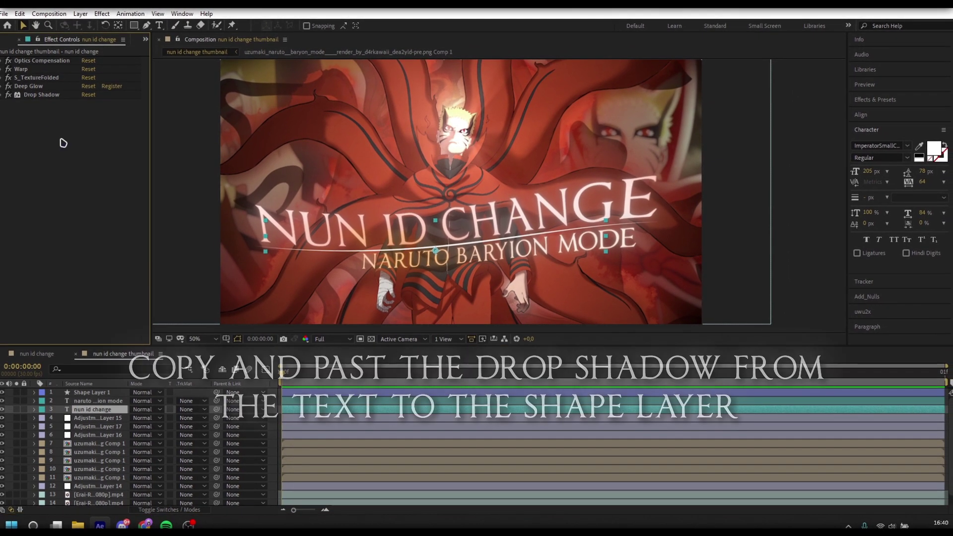
left_click(51, 95)
key("ctrl+c")
left_click(92, 392)
key("ctrl+v")
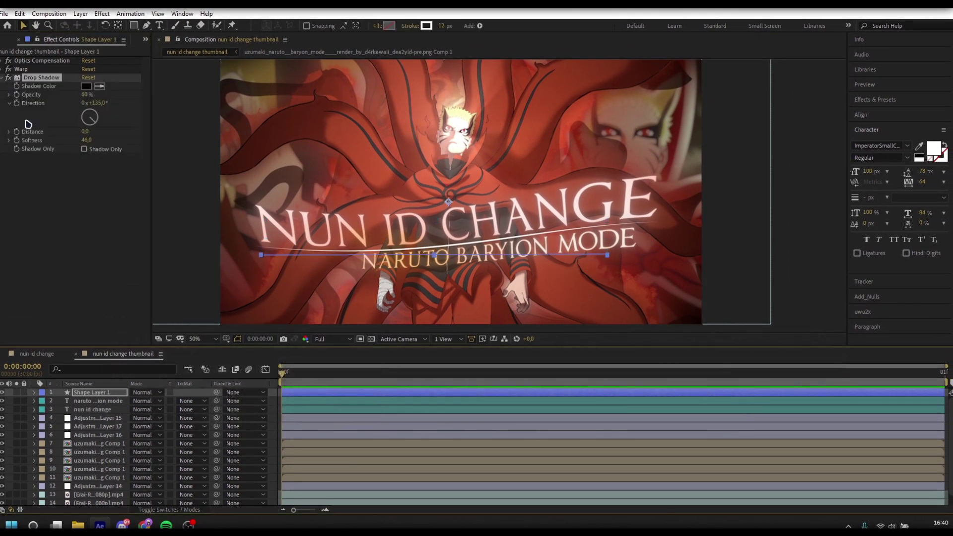
left_click(2, 78)
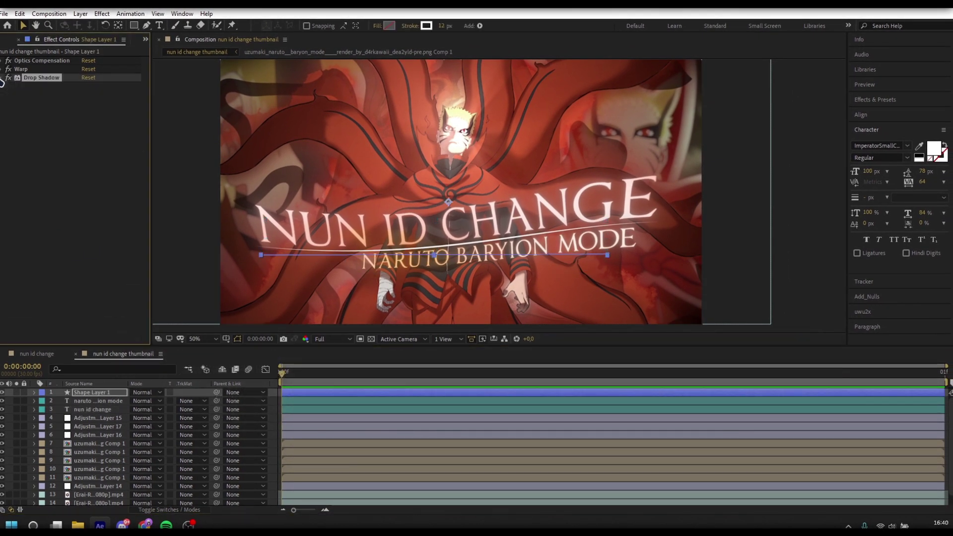
Step: Try Multiply and Soft Light, then settle Shape Layer 1 on Overlay blending
left_click(147, 392)
left_click(184, 116)
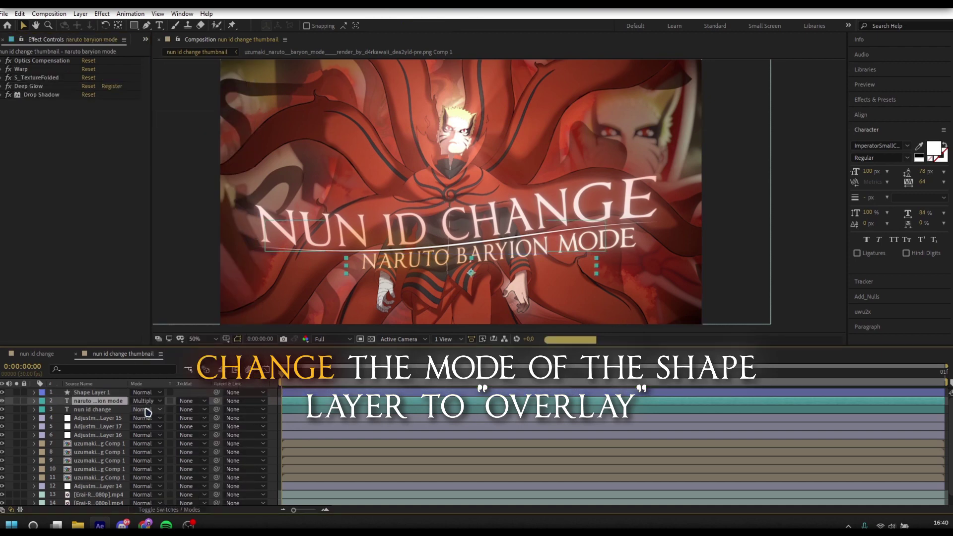
key("ctrl+z")
left_click(147, 392)
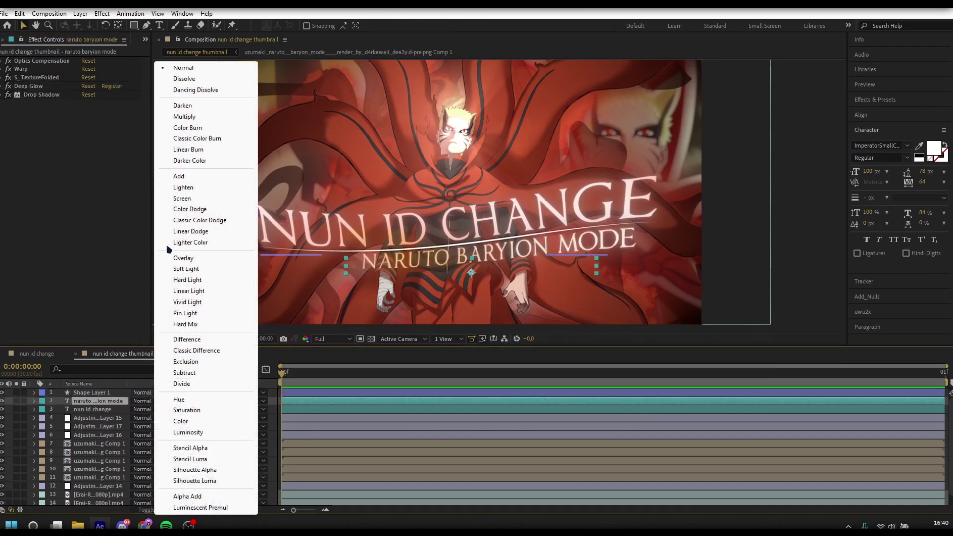
left_click(185, 117)
left_click(152, 395)
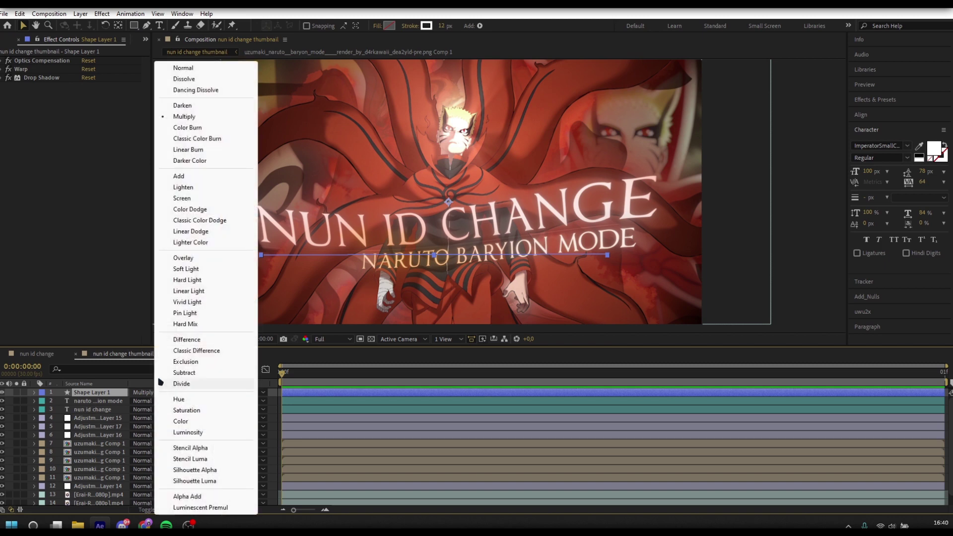
left_click(198, 268)
left_click(149, 393)
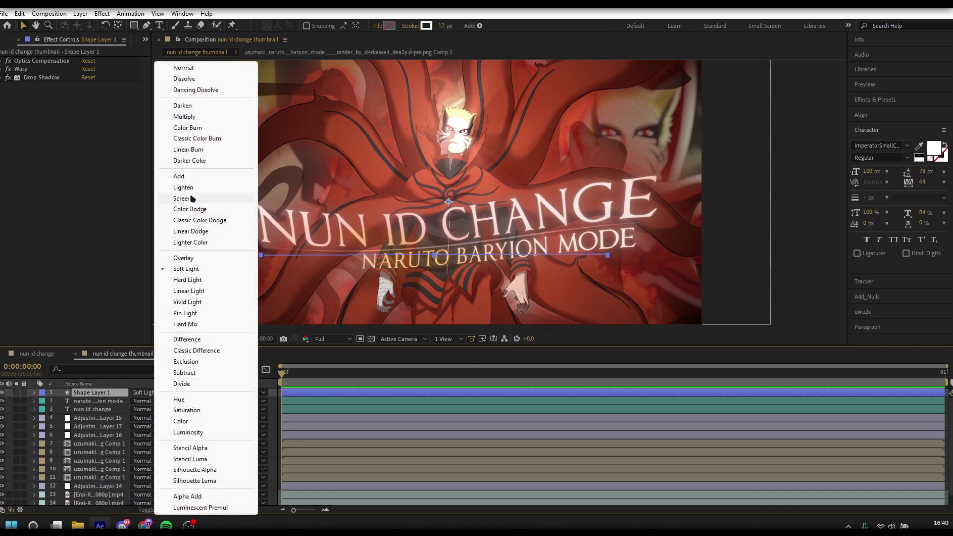
left_click(191, 259)
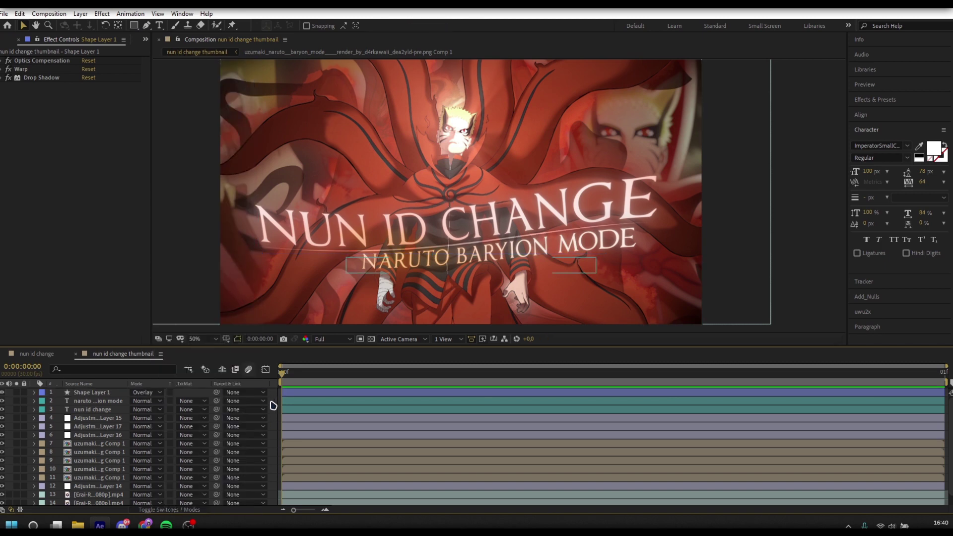
left_click(314, 420)
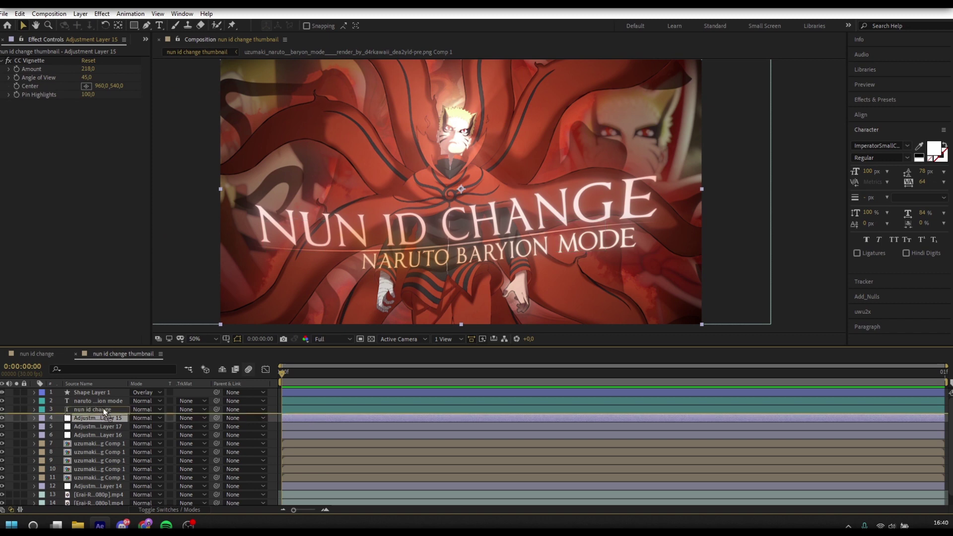
Step: Move Adjustment Layer 15 to the top of the stack and create a new black solid
left_click_drag(105, 411, 100, 391)
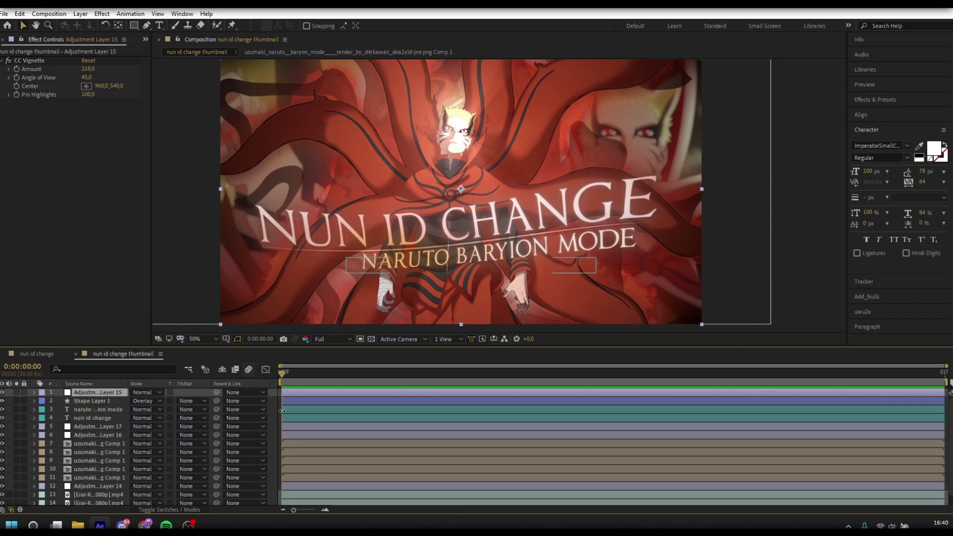
left_click(315, 474)
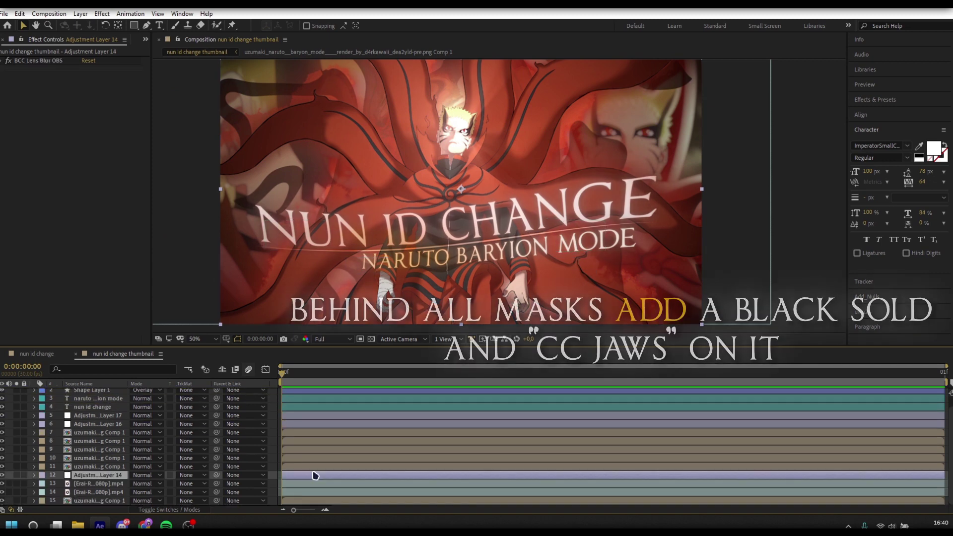
key("ctrl+y")
left_click(260, 317)
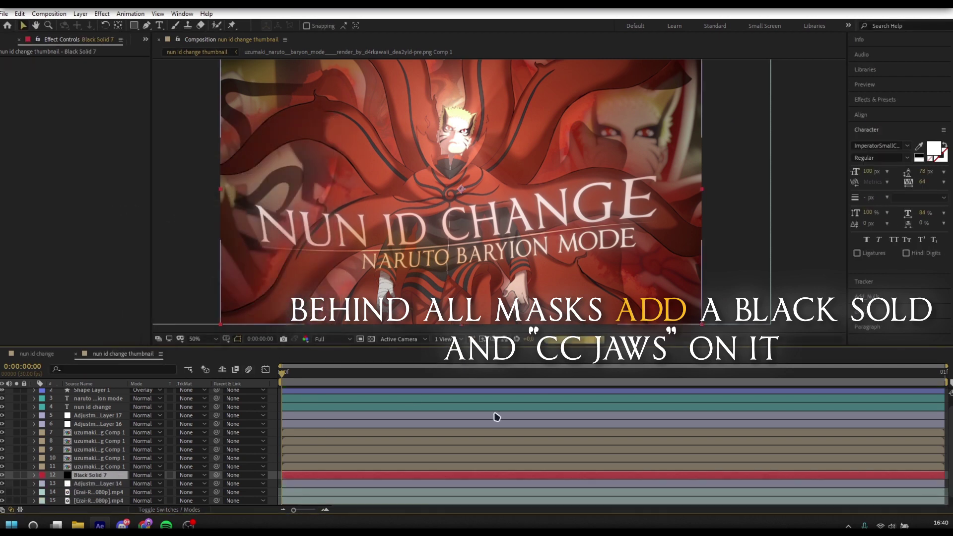
Step: Apply CC Jaws to the black solid and increase its Completion
key("ctrl+space")
type("cc ja")
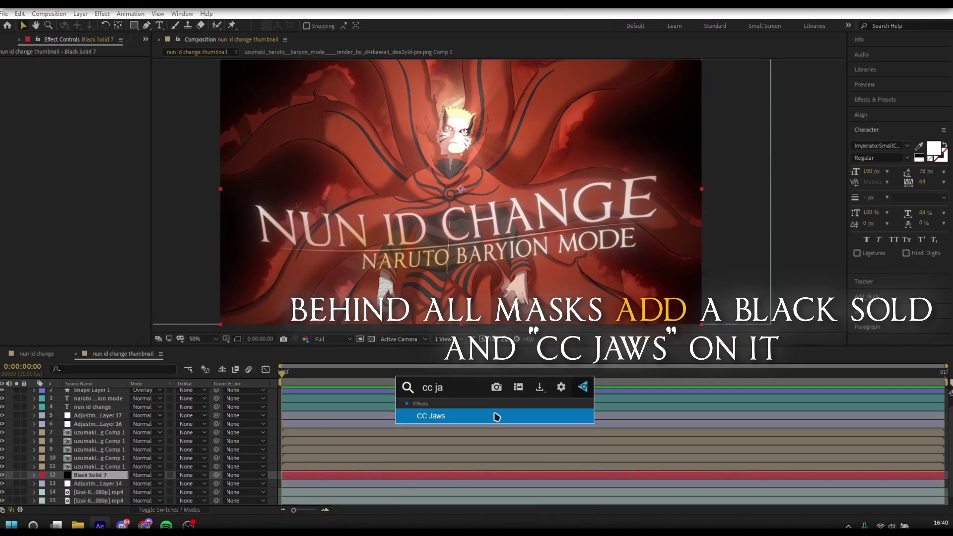
left_click(496, 415)
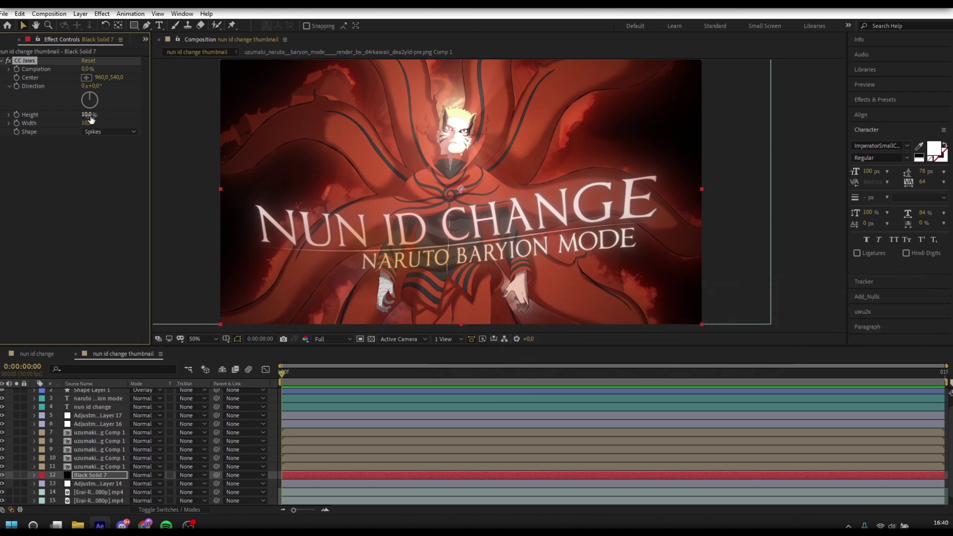
left_click_drag(102, 66, 125, 66)
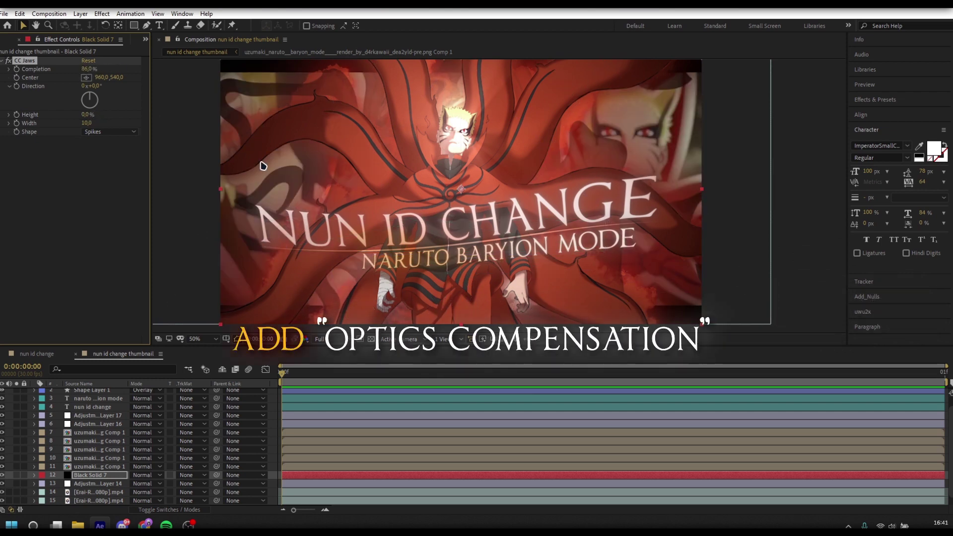
Step: Add Optics Compensation with Field of View 32.9 and Reverse Lens Distortion on
key("ctrl+space")
type("opt")
left_click(215, 214)
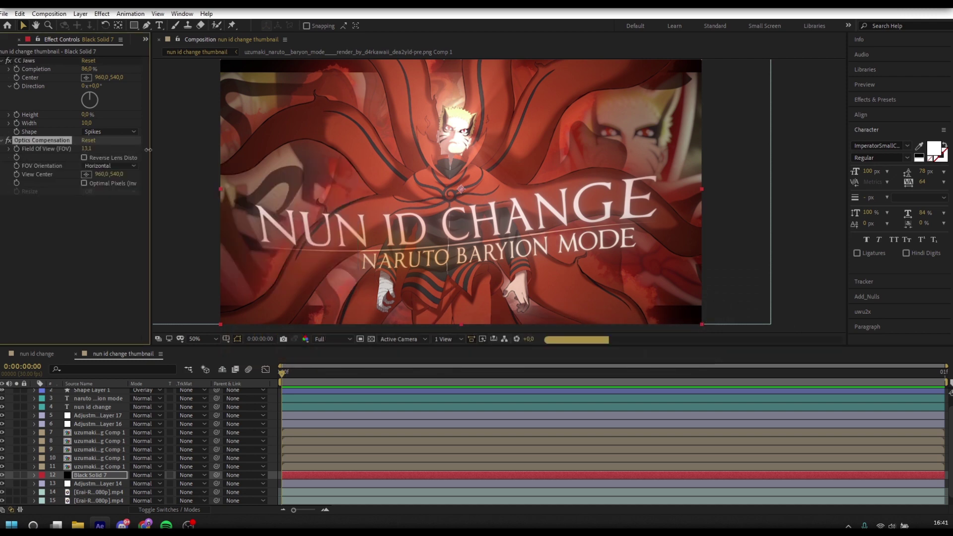
left_click_drag(94, 150, 113, 151)
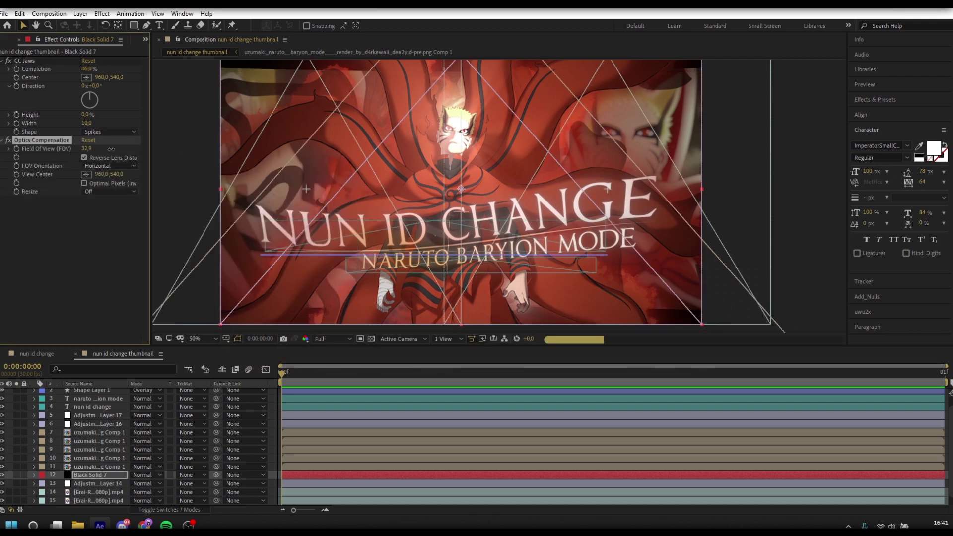
left_click(3, 60)
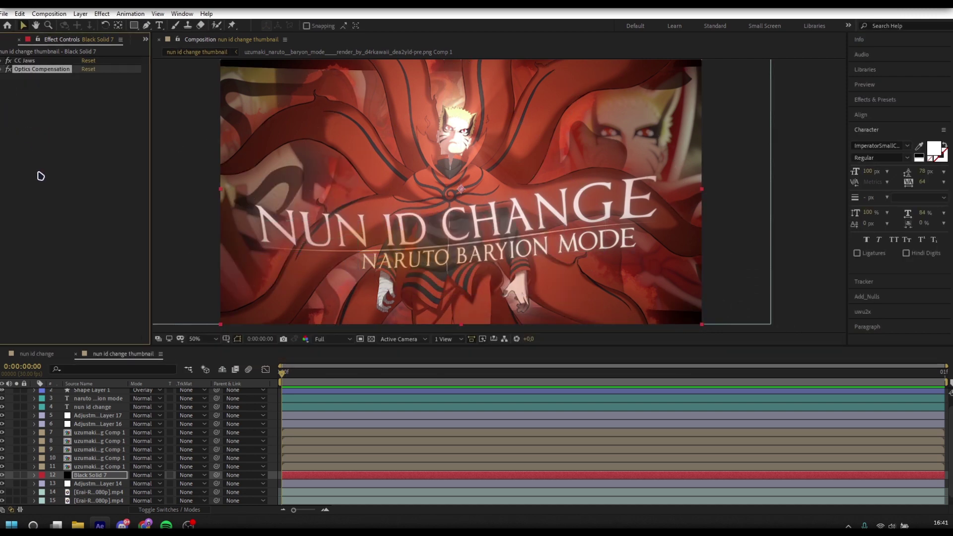
Step: Add Turbulent Displace to the black solid and raise its Complexity
key("ctrl+space")
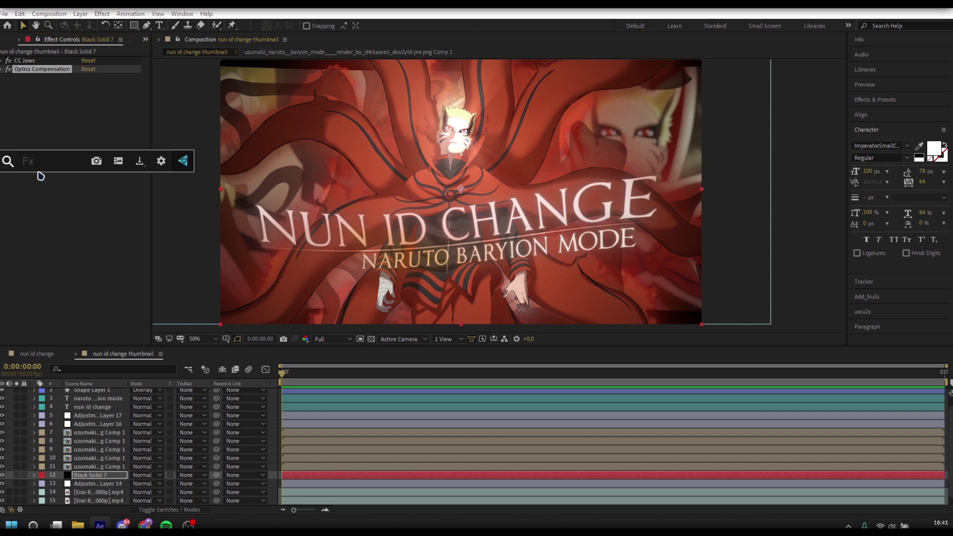
type("tu")
key("Return")
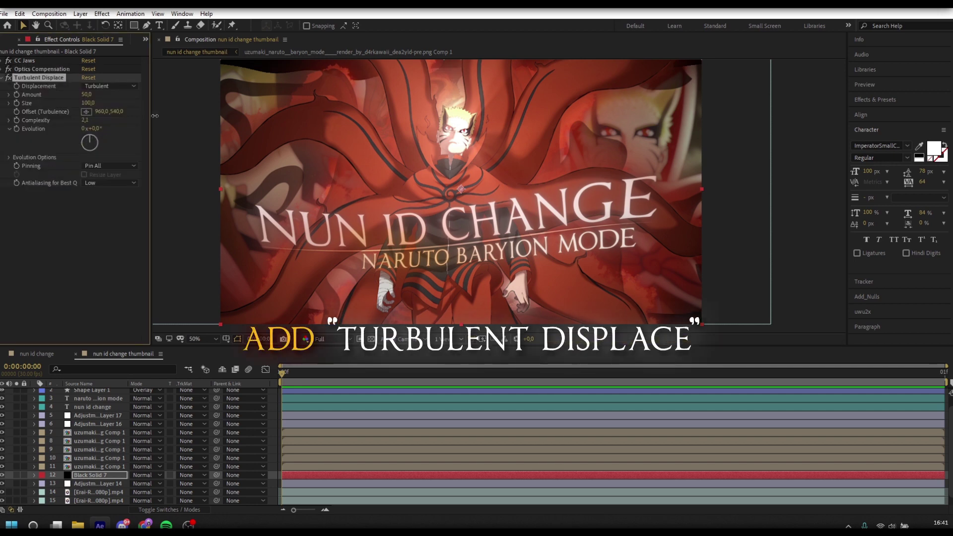
left_click_drag(155, 116, 303, 113)
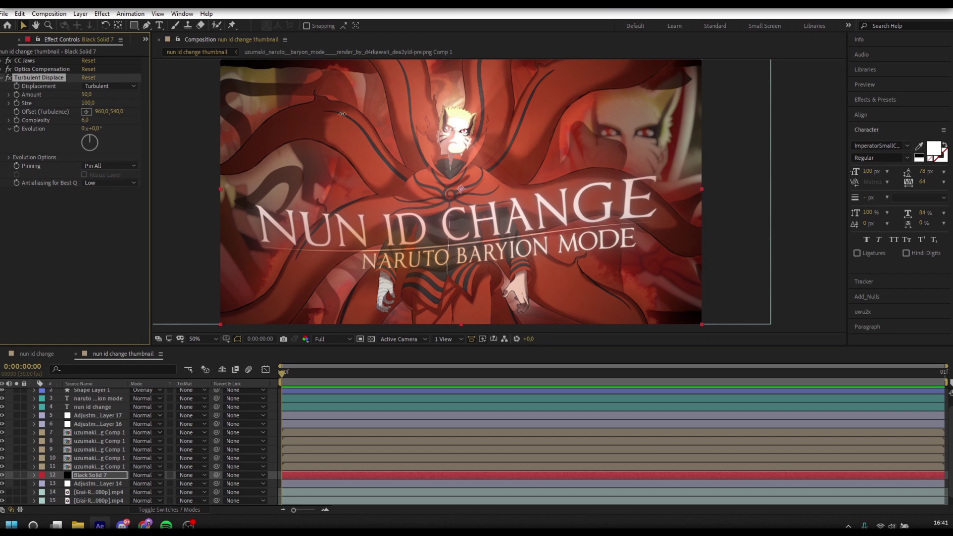
Step: Set the black solid's opacity to 75% and select the thumbnail folder in the Project panel
key("t")
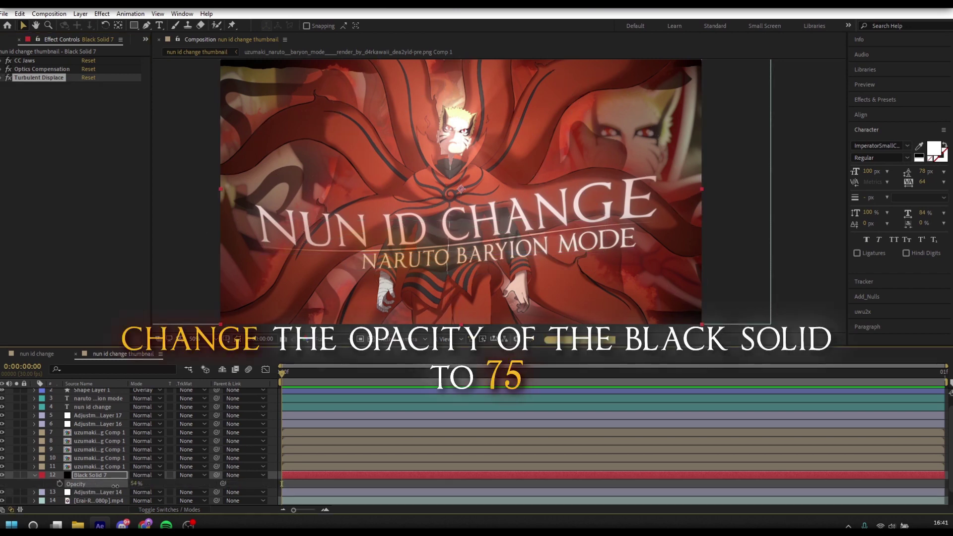
left_click_drag(115, 486, 136, 484)
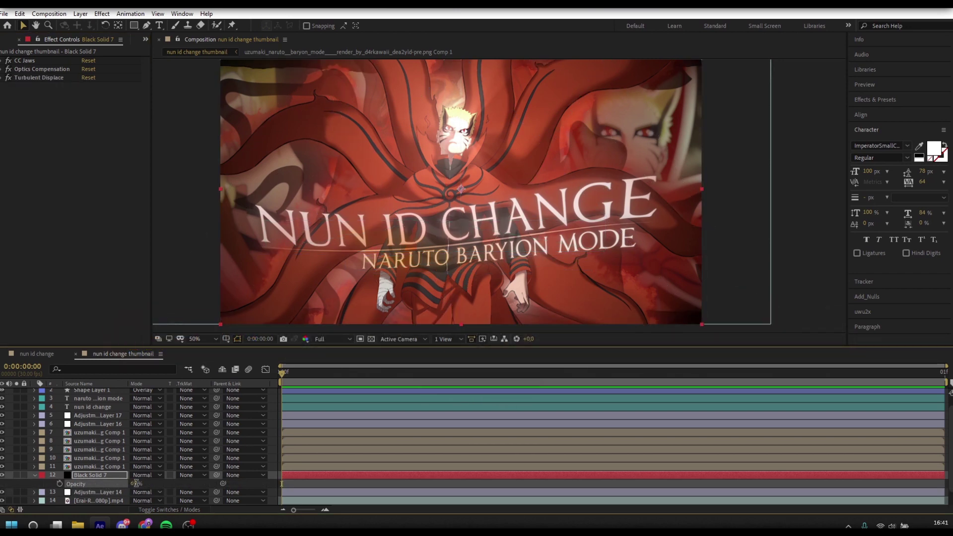
key("t")
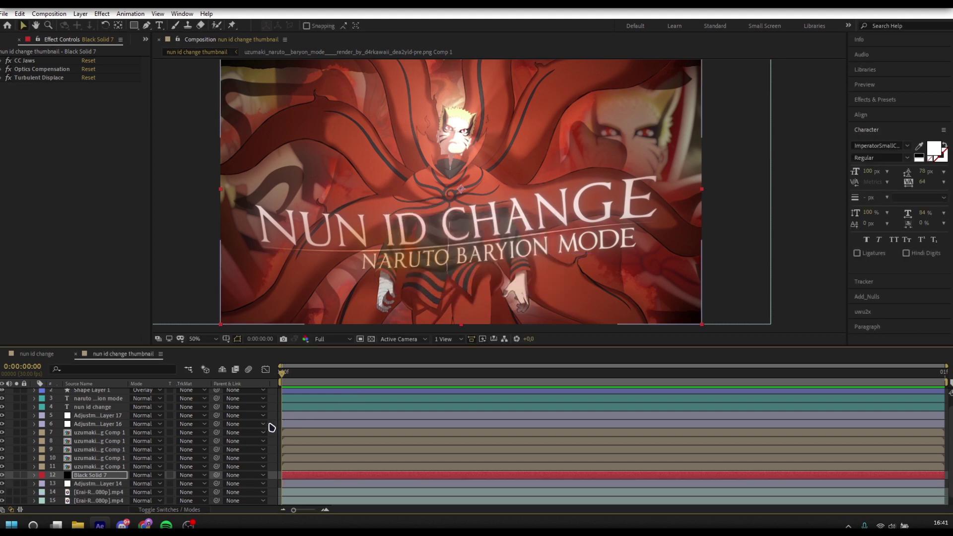
left_click(272, 429)
key("ctrl+0")
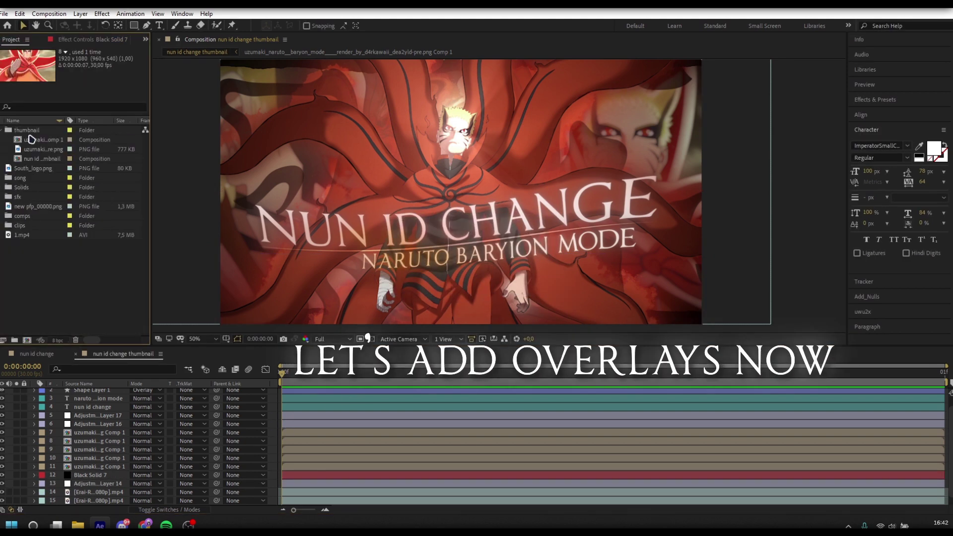
left_click(30, 130)
Step: Browse File Explorer to the overlay clips folder and drag a clip into the Project panel
key("alt+Tab")
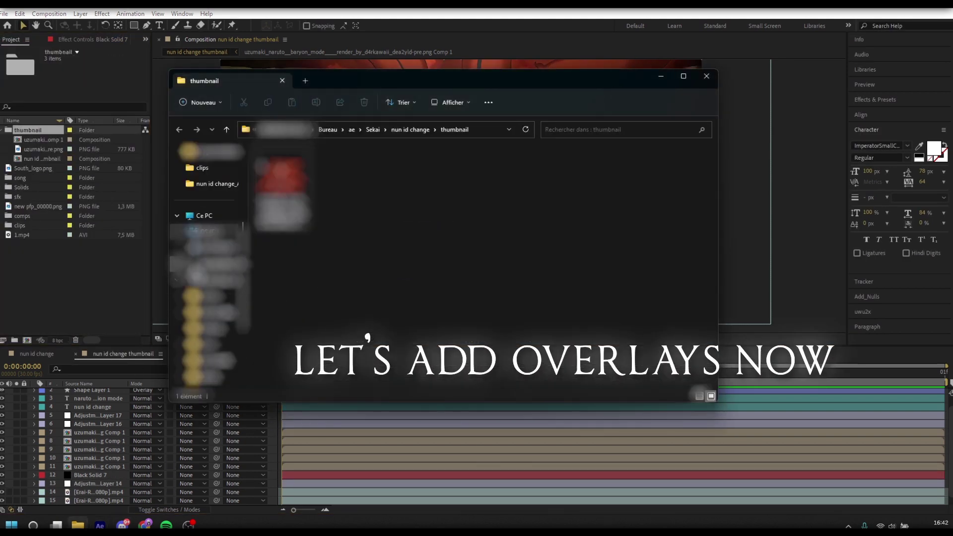
left_click(203, 216)
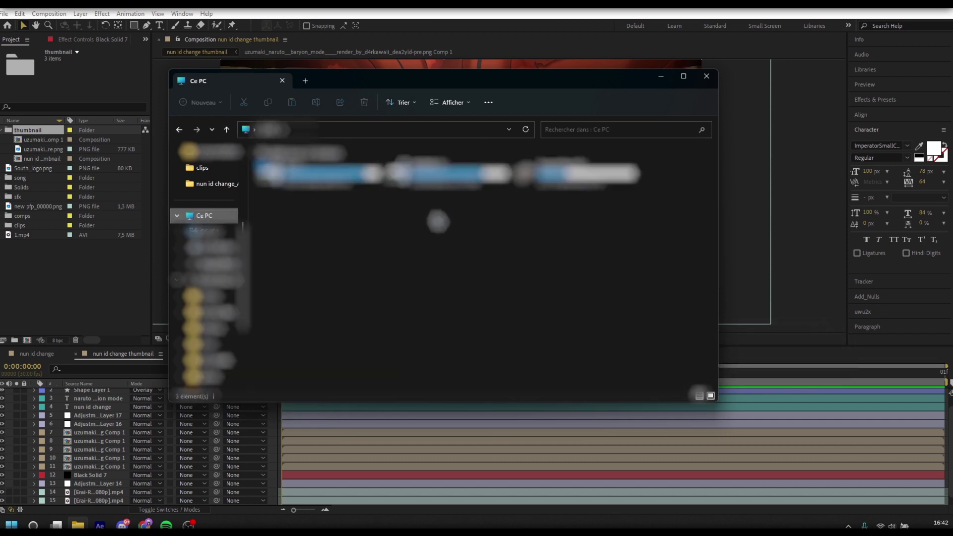
right_click(195, 219)
left_click(248, 273)
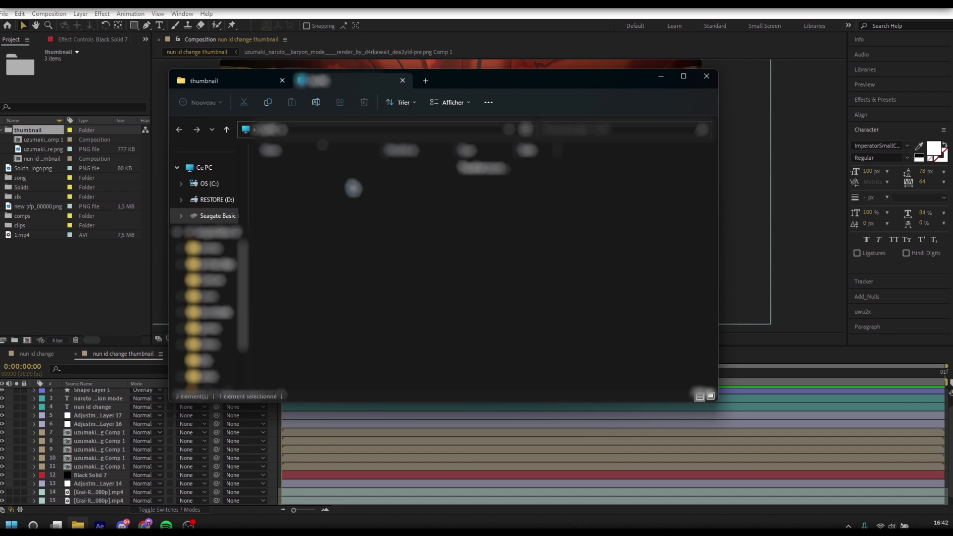
double_click(354, 188)
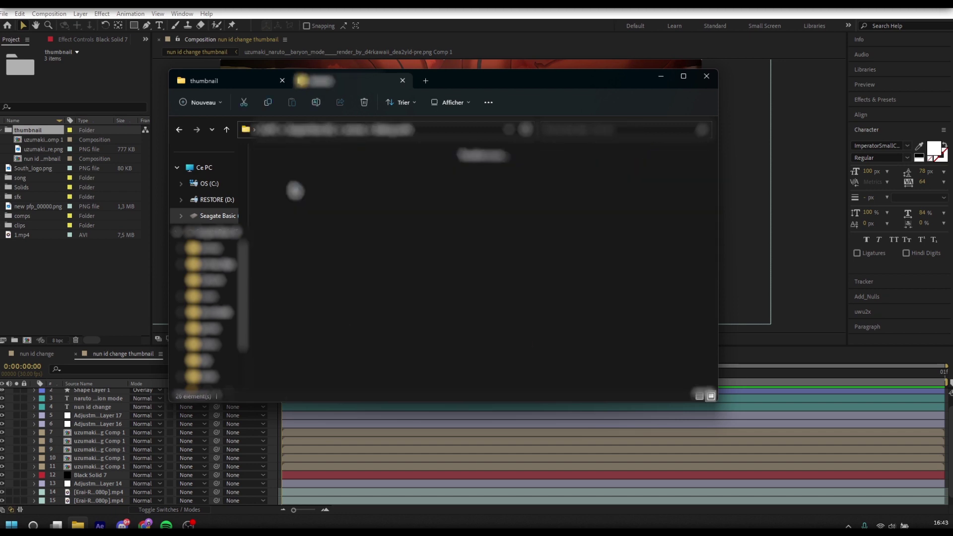
left_click(565, 181)
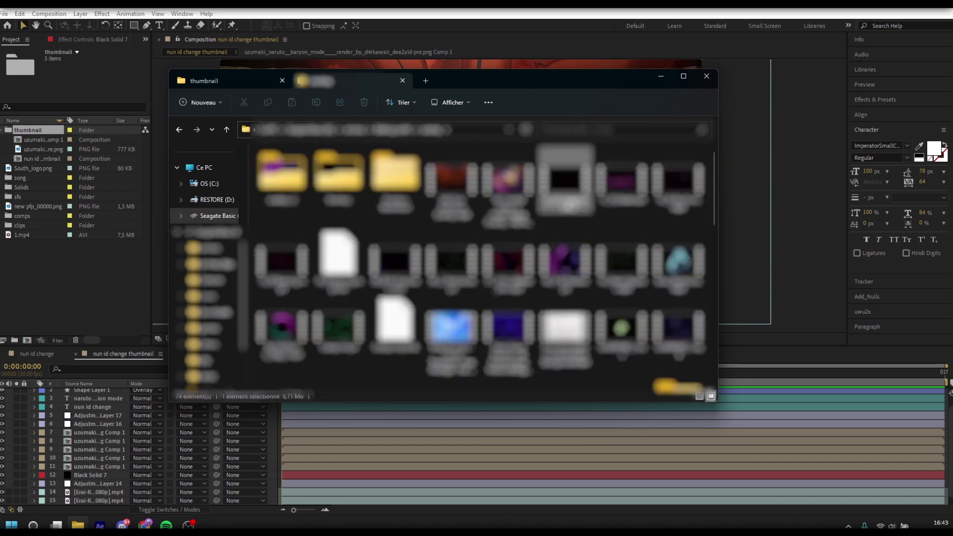
left_click_drag(565, 181, 62, 142)
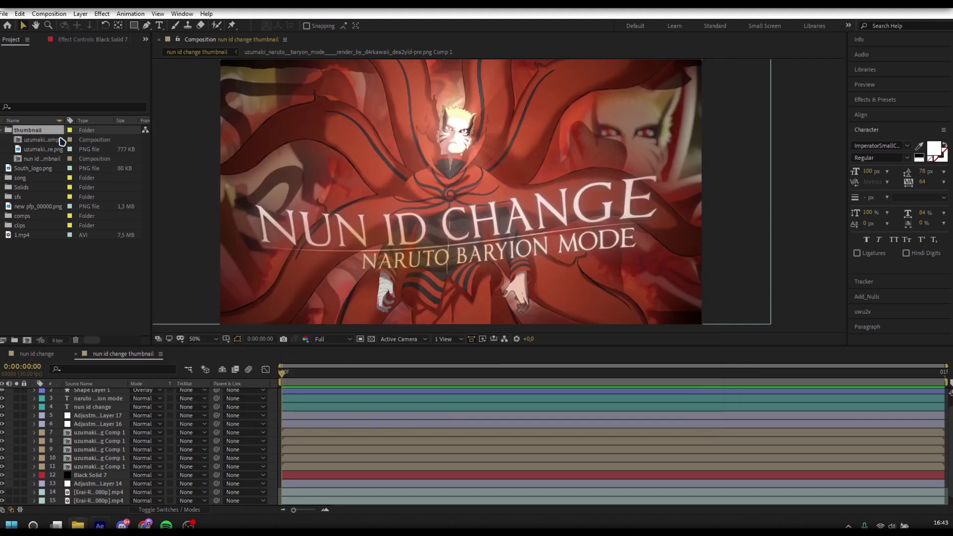
Step: Add 14_Pi-Pu_Form.mp4 to the composition with Tint and Deep Glow effects
mouse_move(37, 169)
left_mouse_down()
mouse_move(112, 399)
mouse_move(84, 477)
mouse_move(21, 493)
left_mouse_up()
key("ctrl+space")
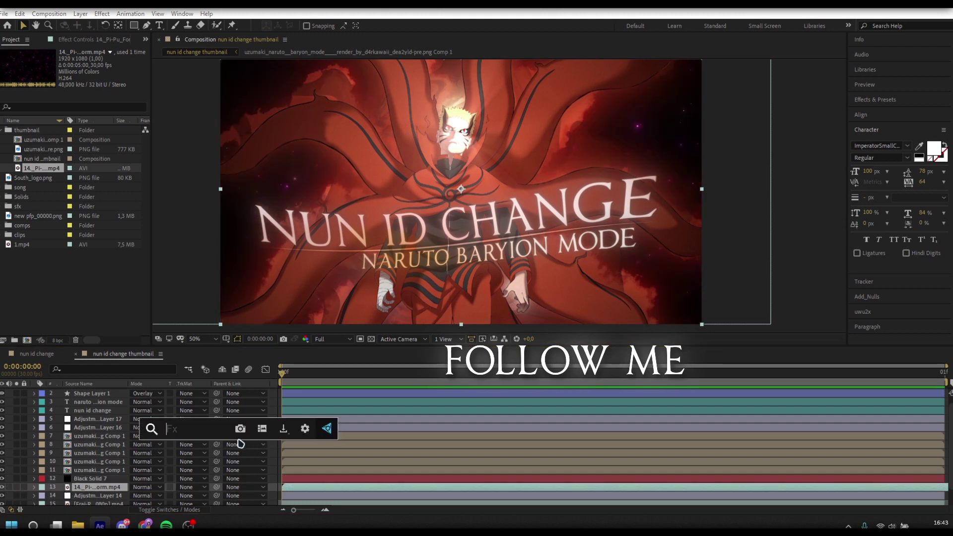
type("tint")
key("Return")
key("ctrl+space")
type("d")
key("Up")
key("Up")
key("Return")
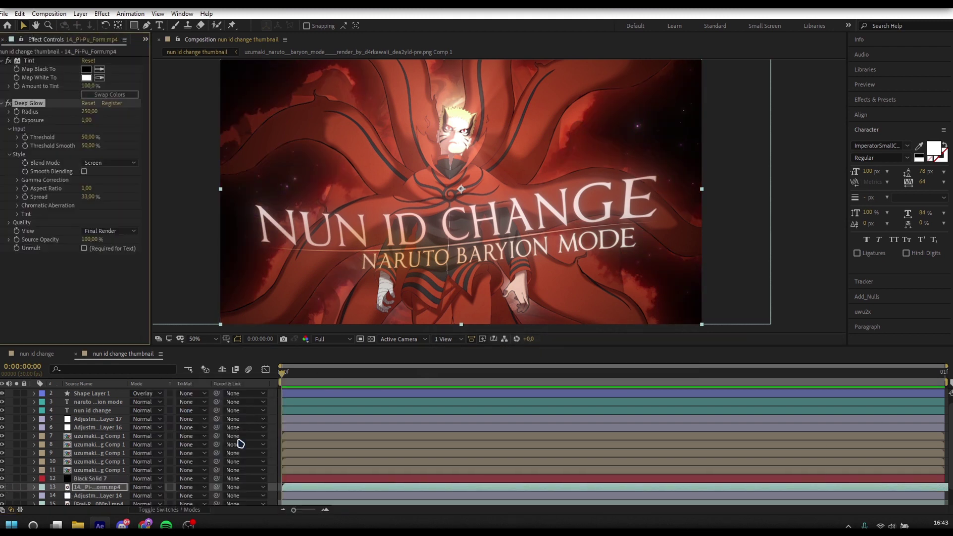
key("ctrl+grave")
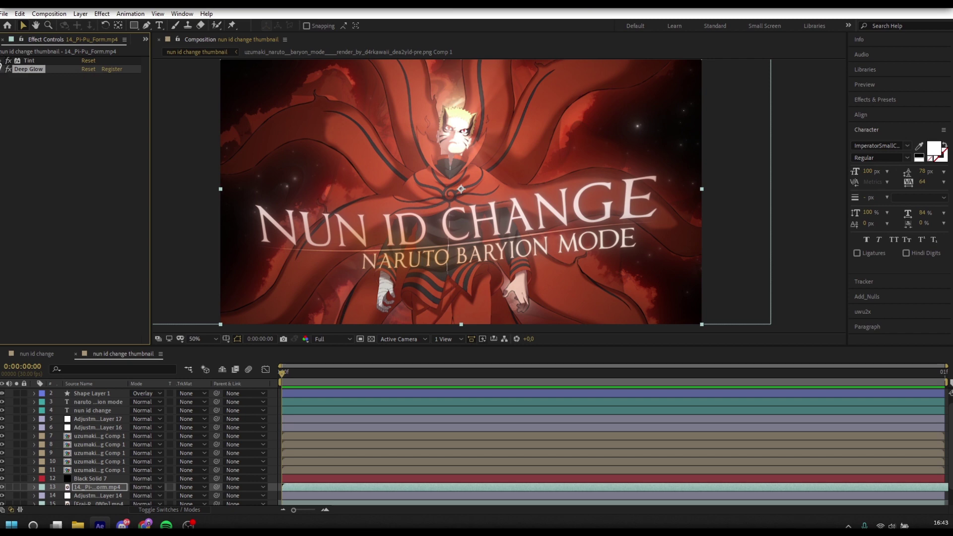
Step: Set the Pi-Pu clip to Add mode and apply a FishEye Warp with bend around -29
left_click(146, 487)
left_click(159, 148)
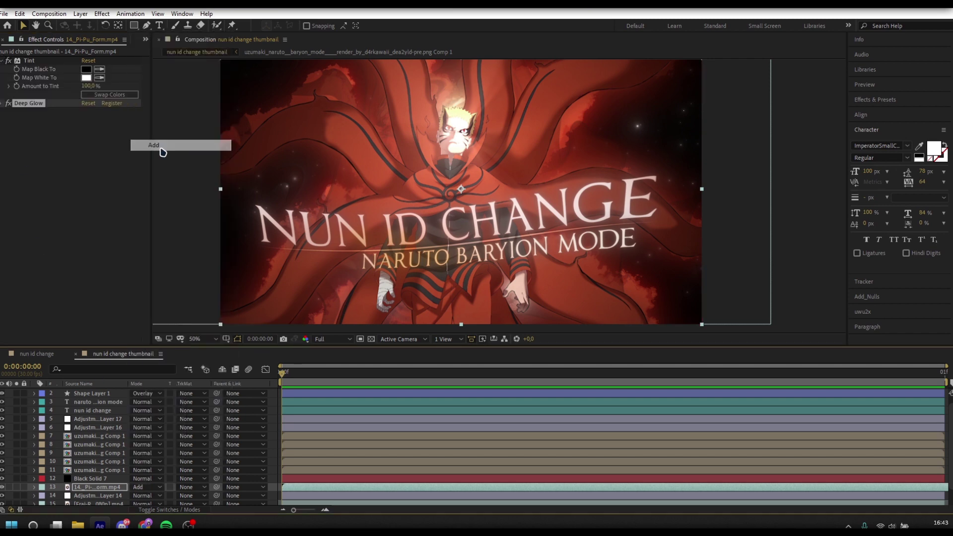
key("ctrl+space")
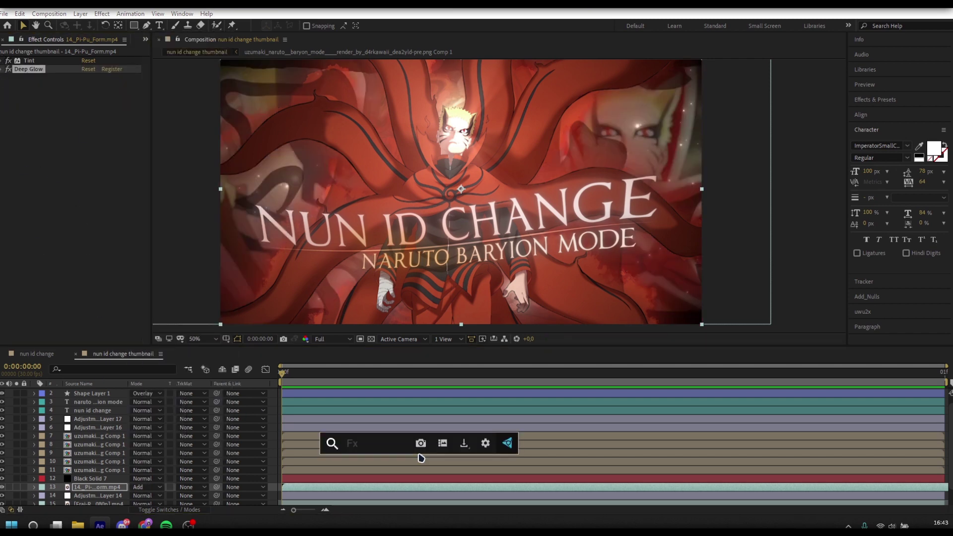
type("warp")
key("Return")
left_click(102, 86)
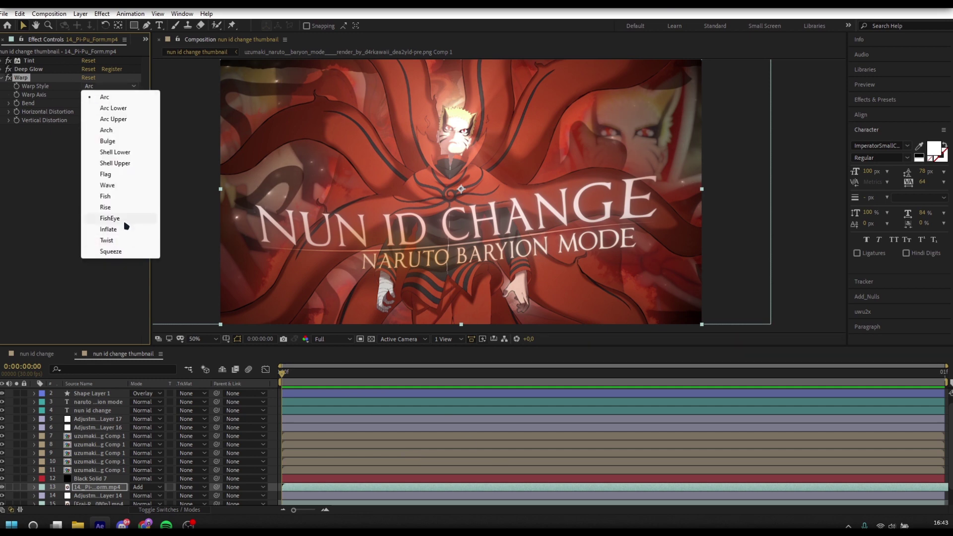
left_click(124, 223)
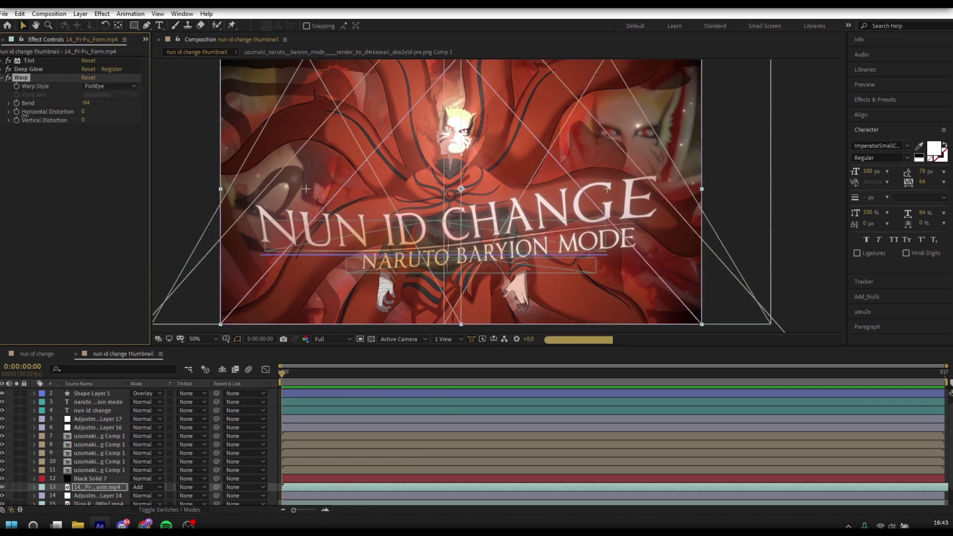
left_click_drag(24, 114, 51, 111)
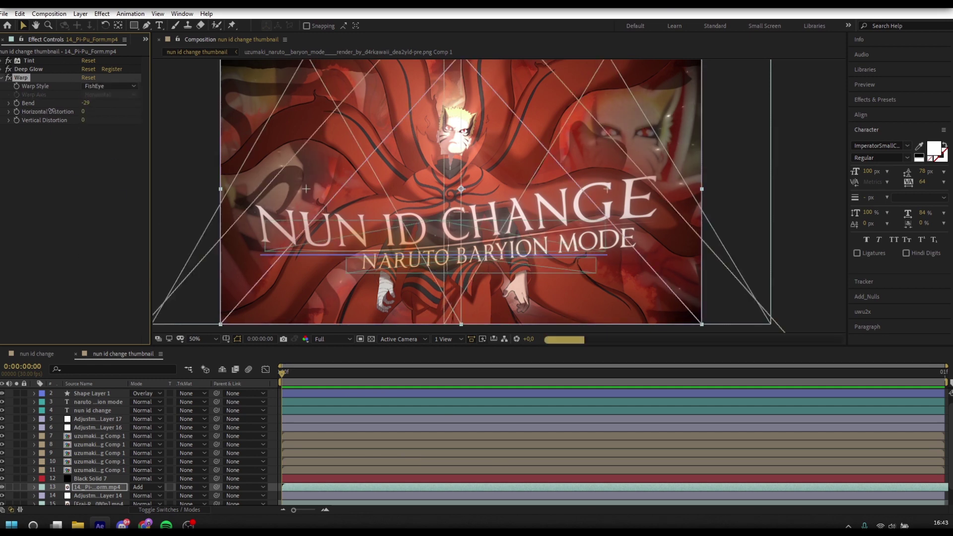
left_click(2, 80)
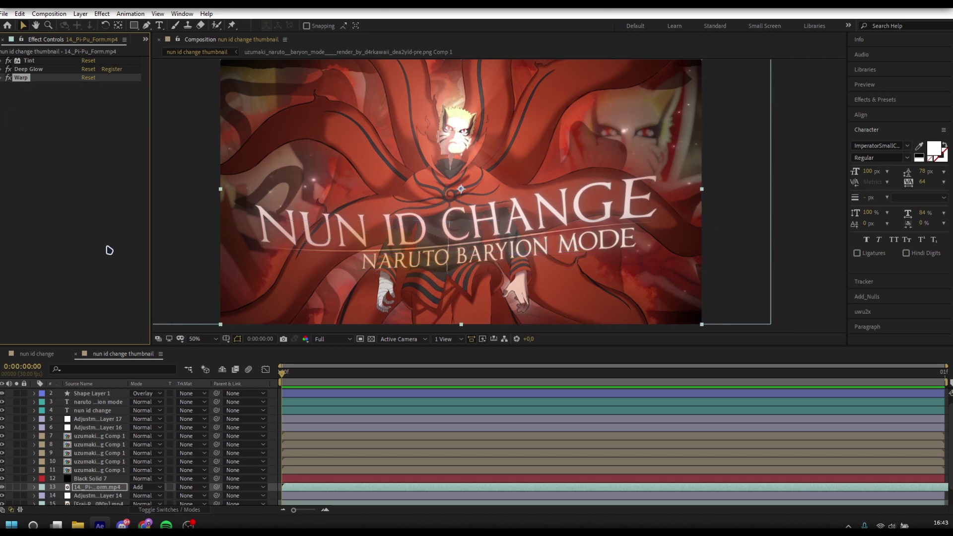
Step: Open the shockwave clips folder in File Explorer and drag ShockWave (2).mp4 into After Effects
left_click(147, 42)
left_click(172, 65)
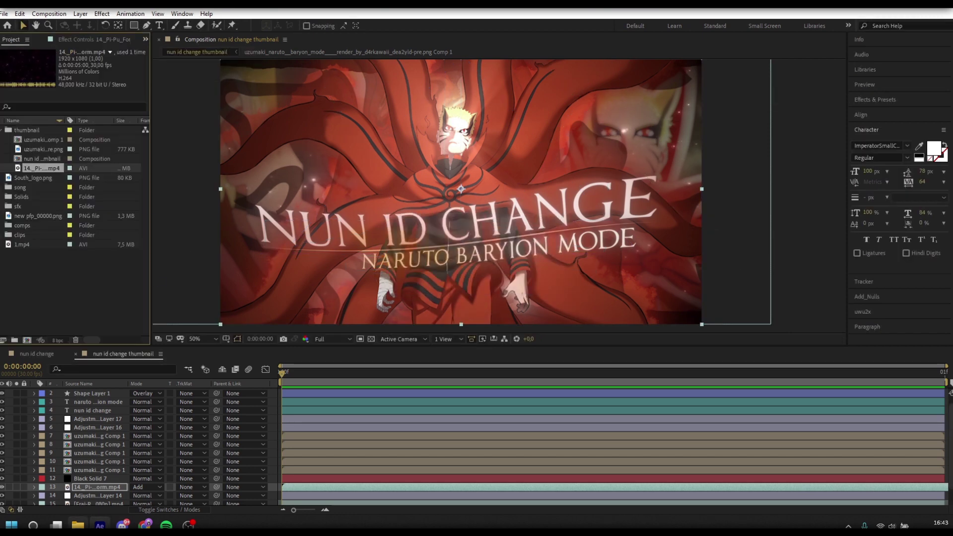
left_click(78, 525)
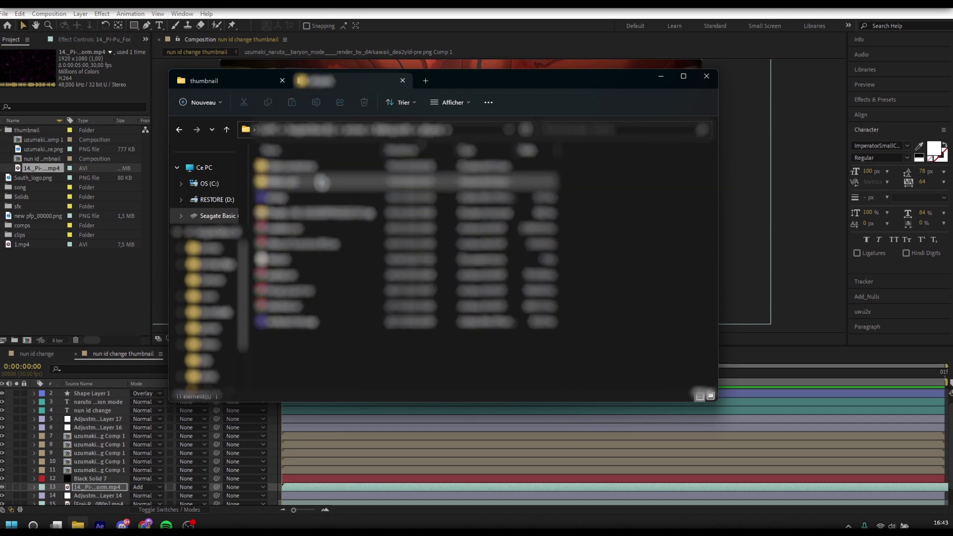
double_click(321, 183)
double_click(314, 301)
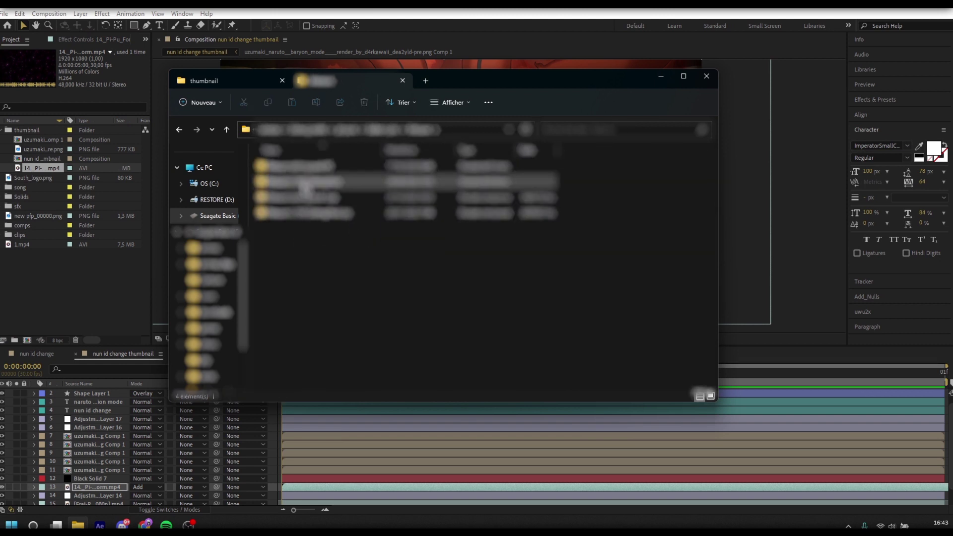
double_click(304, 183)
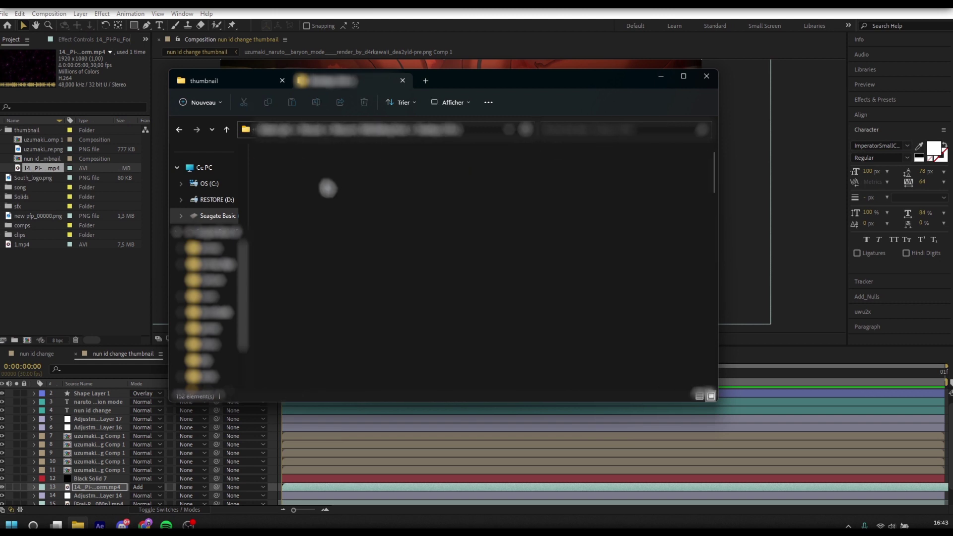
scroll(447, 249, "up", 2)
scroll(447, 248, "down", 4)
mouse_move(452, 290)
left_mouse_down()
mouse_move(246, 264)
mouse_move(35, 133)
left_mouse_up()
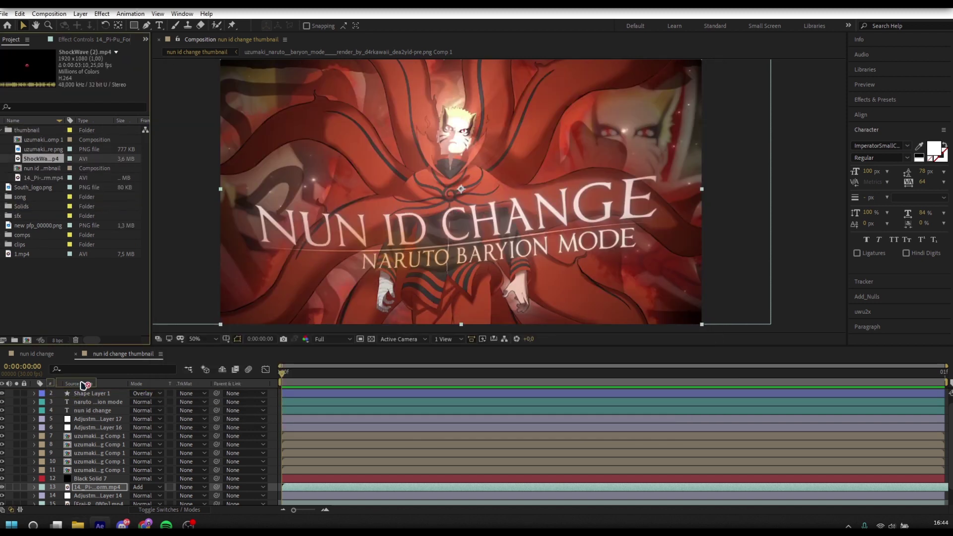
Step: Place ShockWave (2).mp4 in the composition with Time Remap enabled and Add blending
left_click_drag(85, 385, 84, 398)
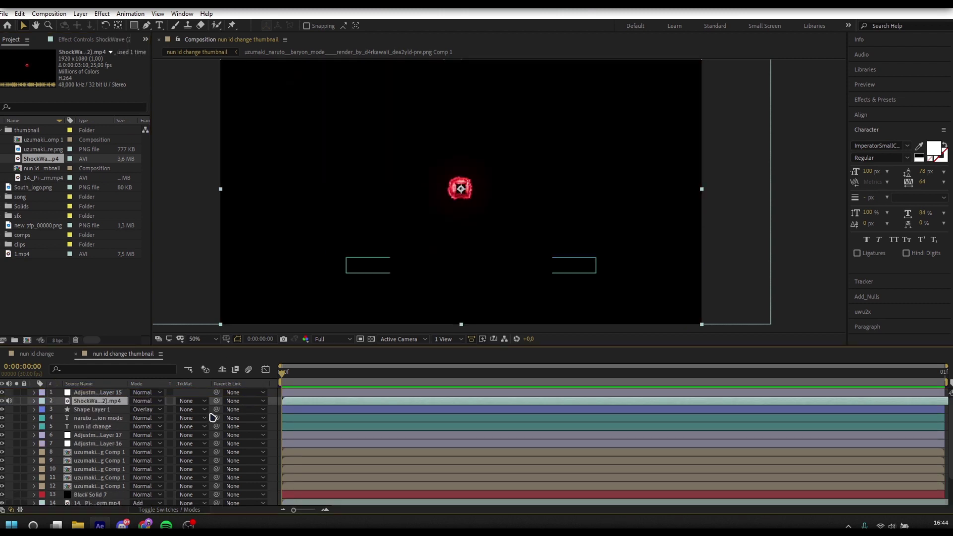
key("ctrl+alt+t")
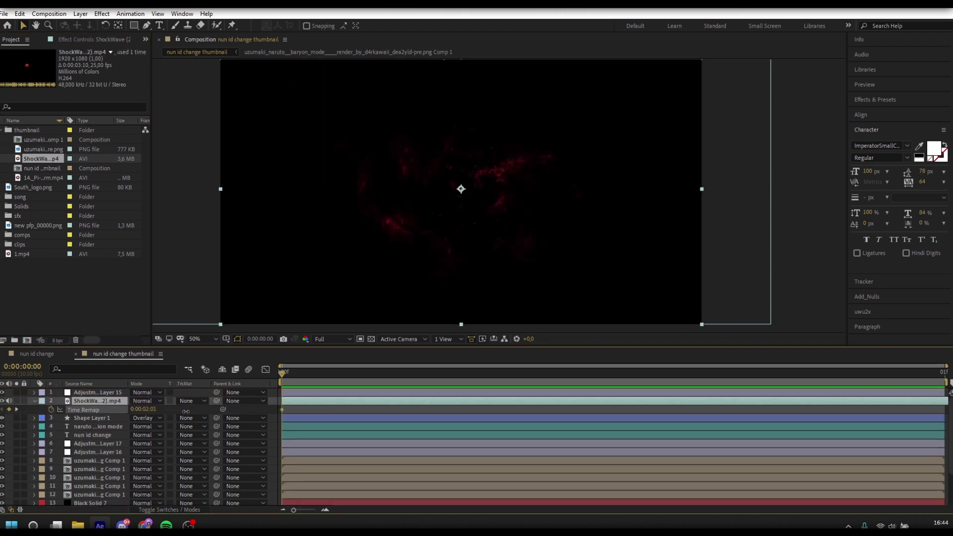
left_click(146, 401)
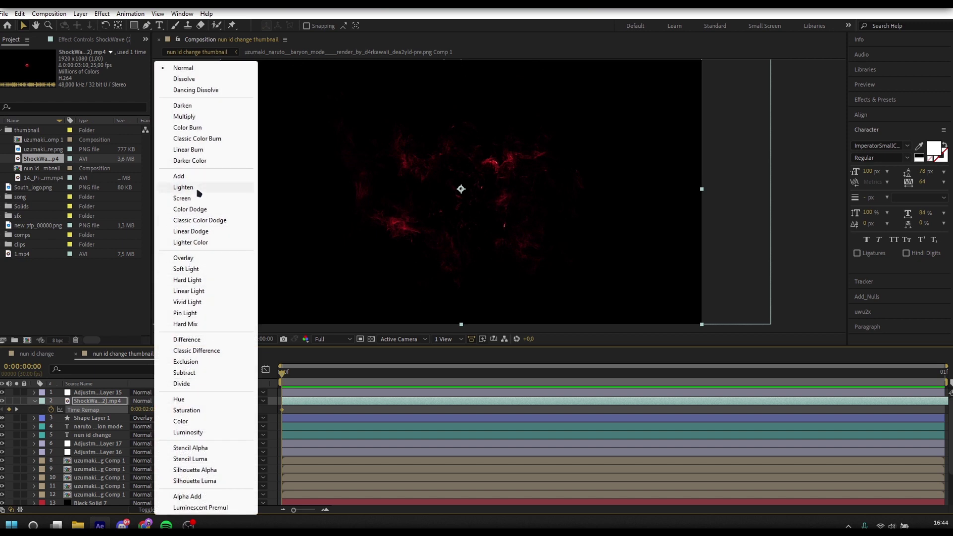
left_click(169, 177)
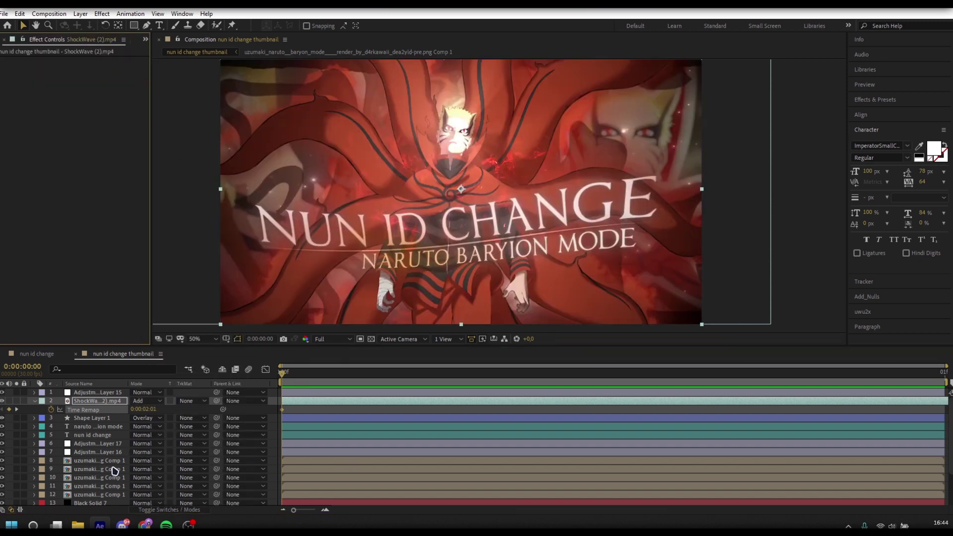
Step: Apply Optics Compensation to the 14_Pi-Pu_Form.mp4 layer, ordered before Warp
scroll(113, 471, "down", 3)
left_click(97, 466)
key("ctrl+space")
type("opt")
key("Down")
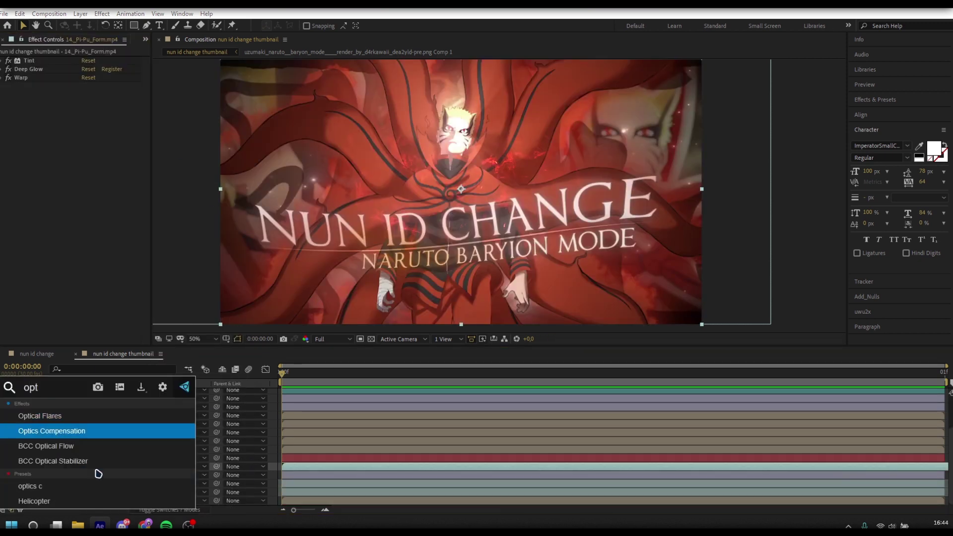
key("Return")
left_click_drag(50, 86, 84, 85)
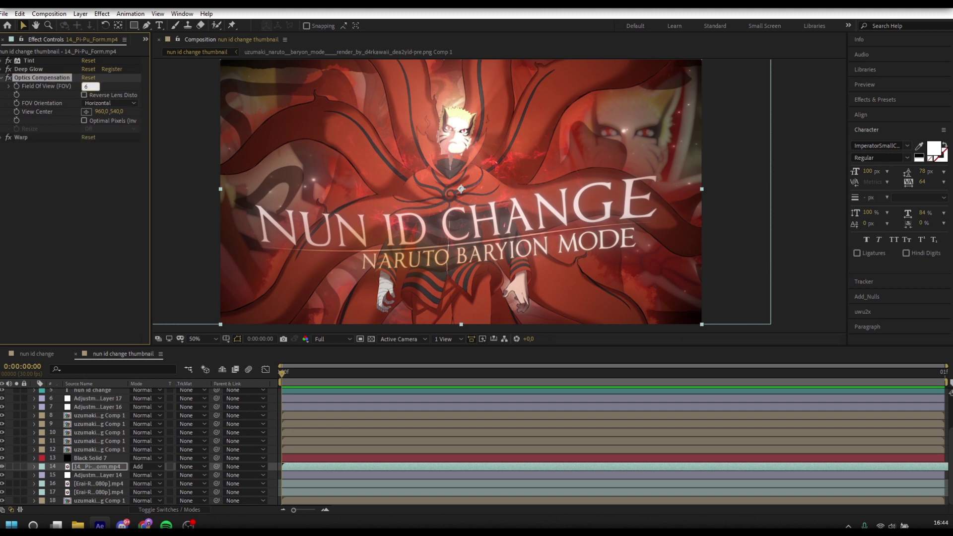
left_click(2, 78)
scroll(133, 447, "up", 3)
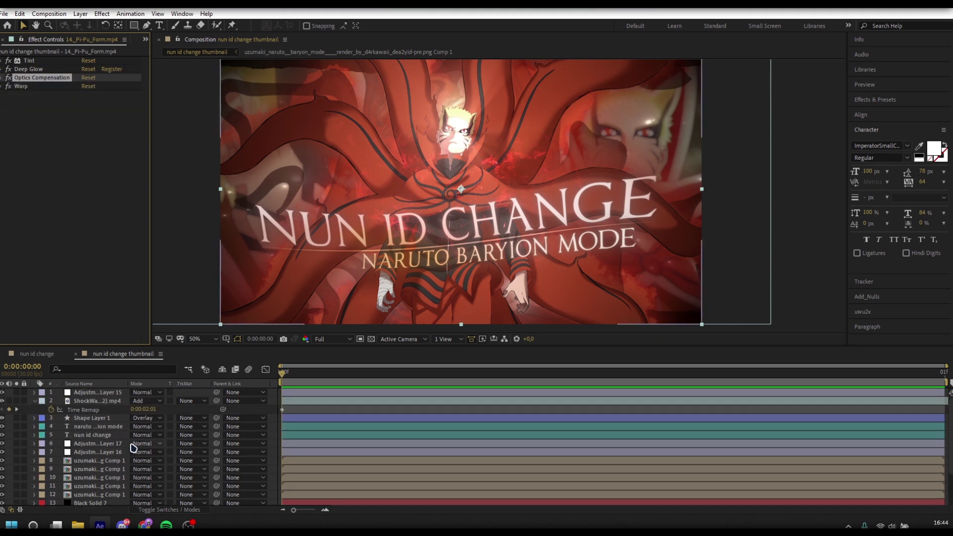
Step: Give the ShockWave layer Tint, Brightness & Contrast and Deep Glow effects
left_click(98, 402)
key("ctrl+space")
type("tint")
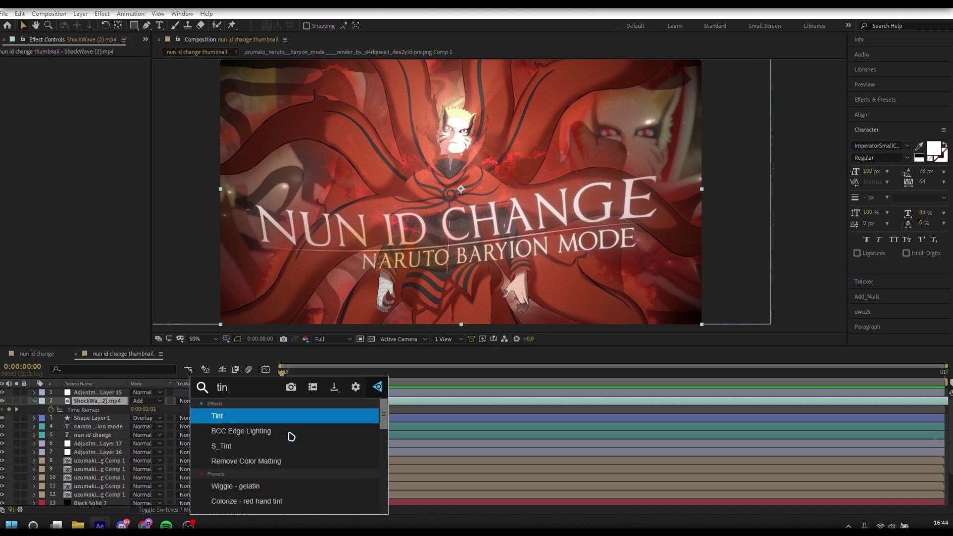
key("Return")
key("ctrl+space")
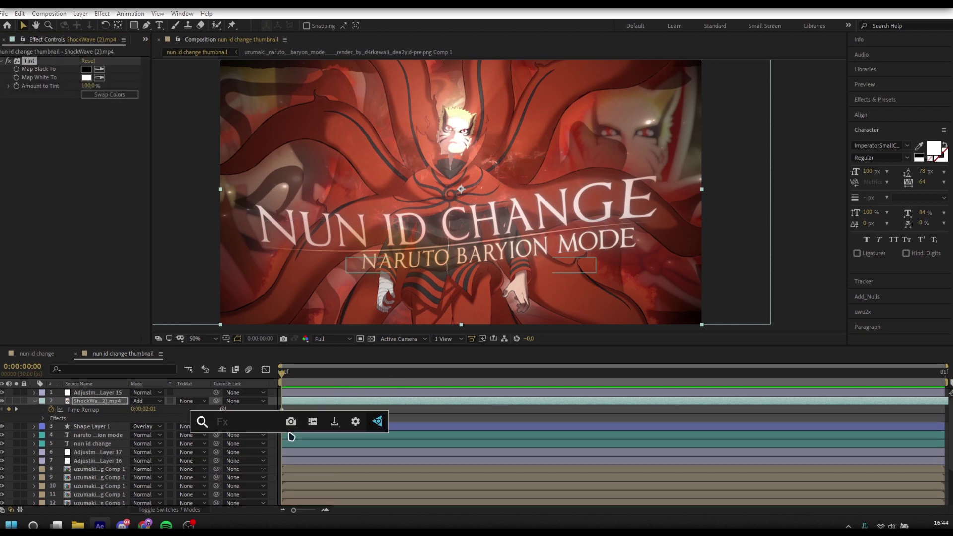
type("bri")
key("Return")
key("ctrl+space")
type("de")
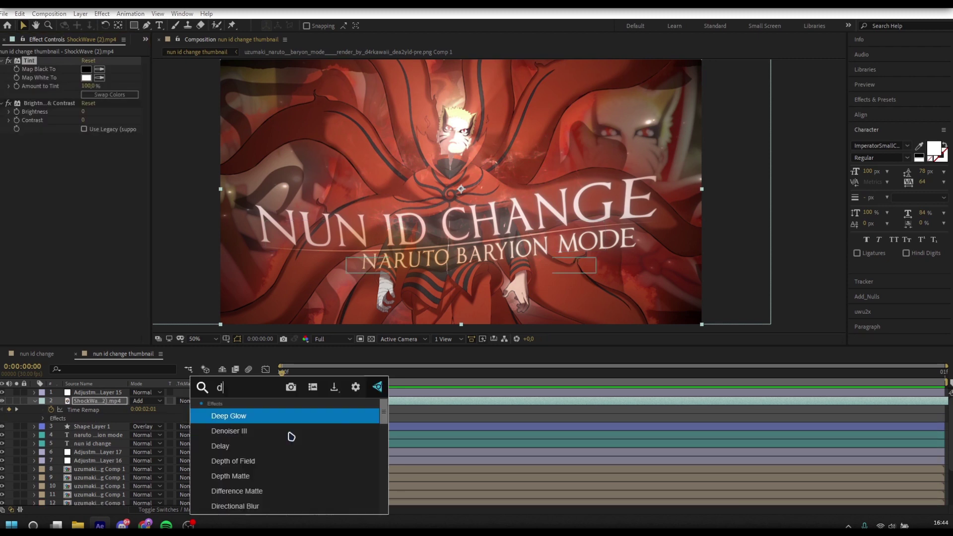
key("Return")
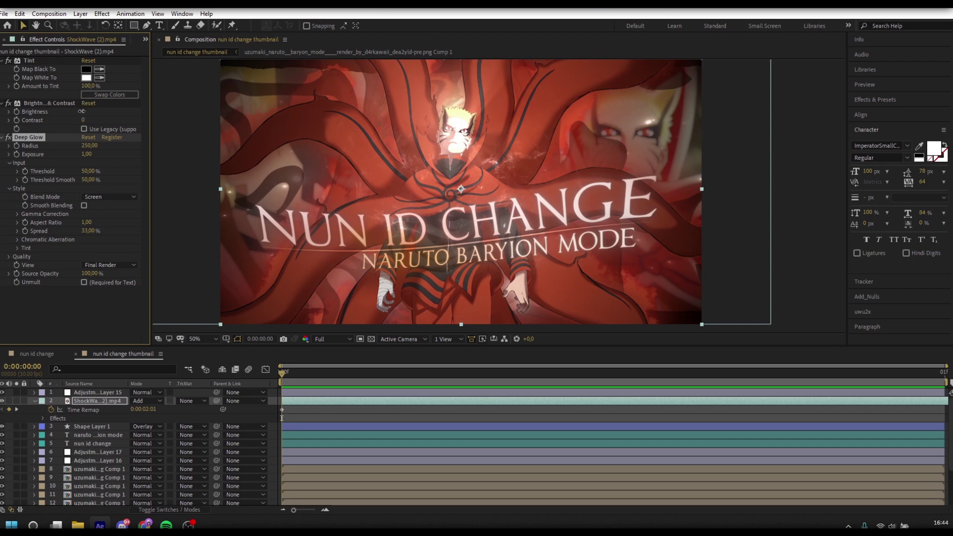
type("10")
key("Return")
left_click(3, 60)
Step: Collapse the Brightness & Contrast and Deep Glow effects and scale the ShockWave overlay to 210%
left_click(2, 69)
left_click(2, 77)
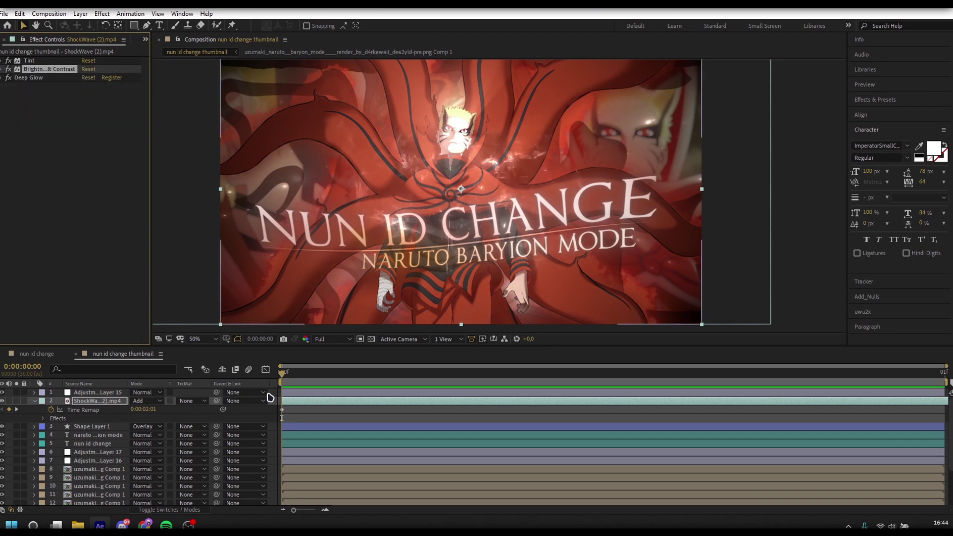
key("s")
left_click_drag(149, 410, 185, 395)
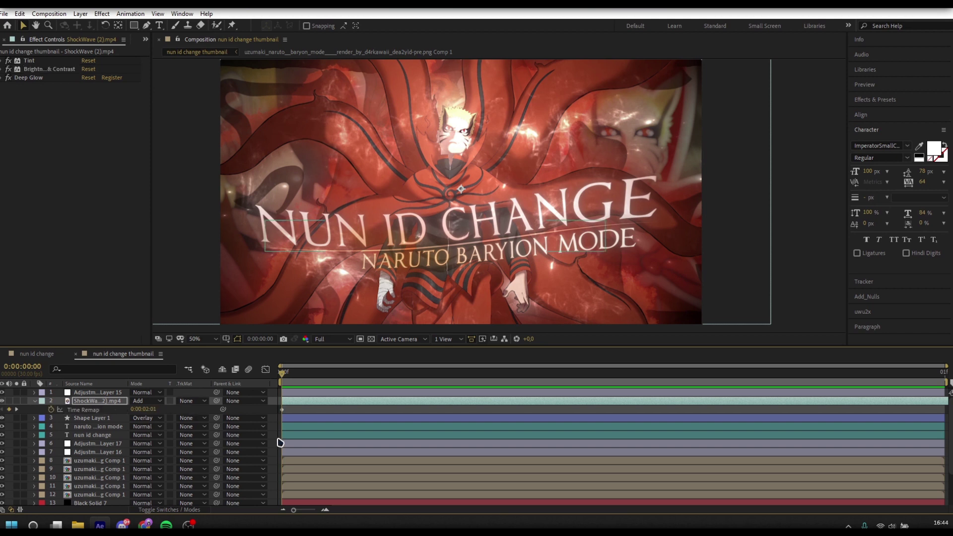
key("ctrl+space")
key("Escape")
left_click(272, 415)
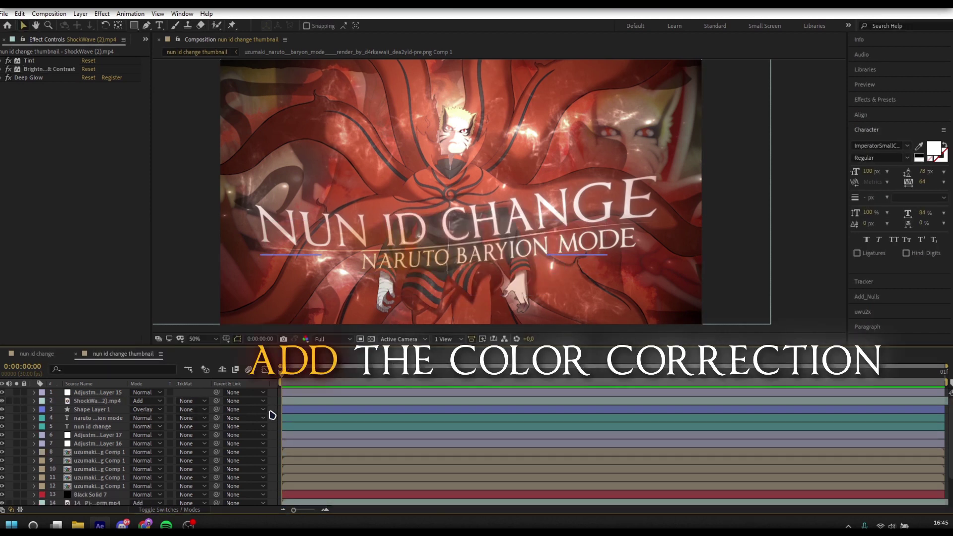
Step: Check Adjustment Layer 11 inside the intro precomp, then return to the nun id change composition
left_click(47, 355)
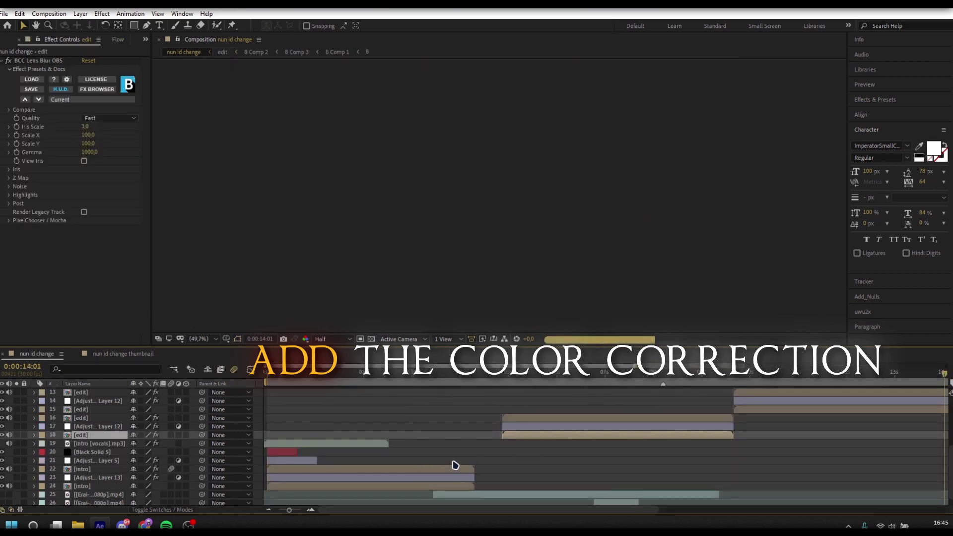
double_click(456, 469)
left_click(353, 397)
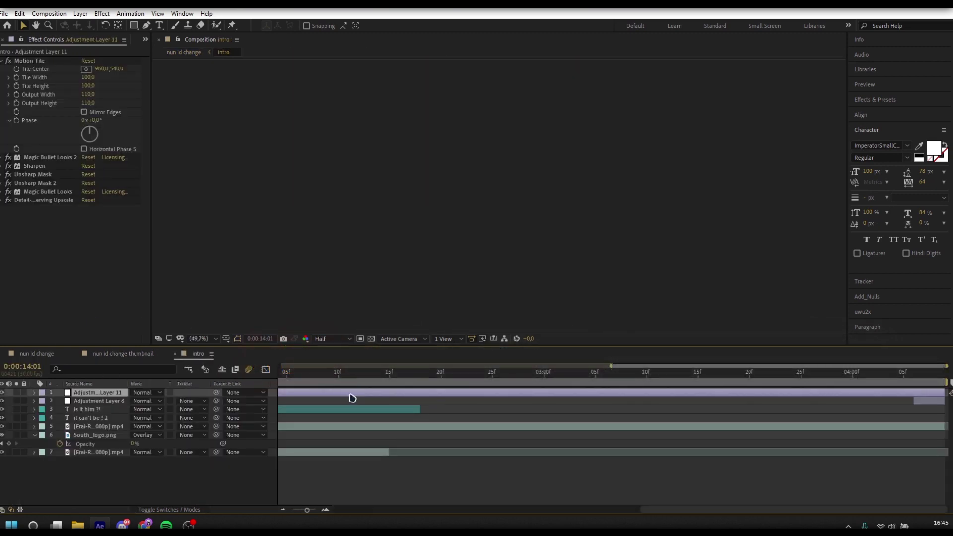
left_click(126, 354)
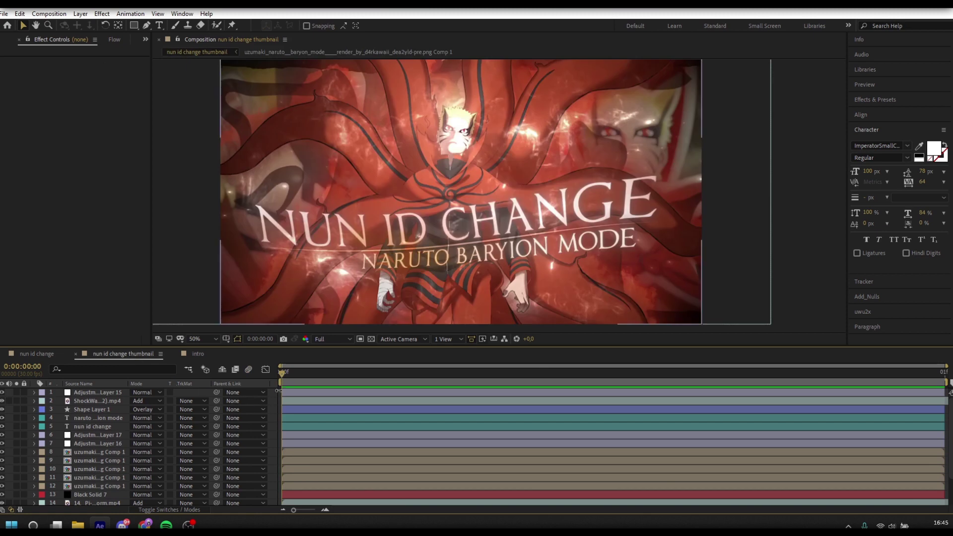
Step: Collapse all the adjustment layer's effects, deselect it, and select the Black Solid 7 layer
left_click(46, 70)
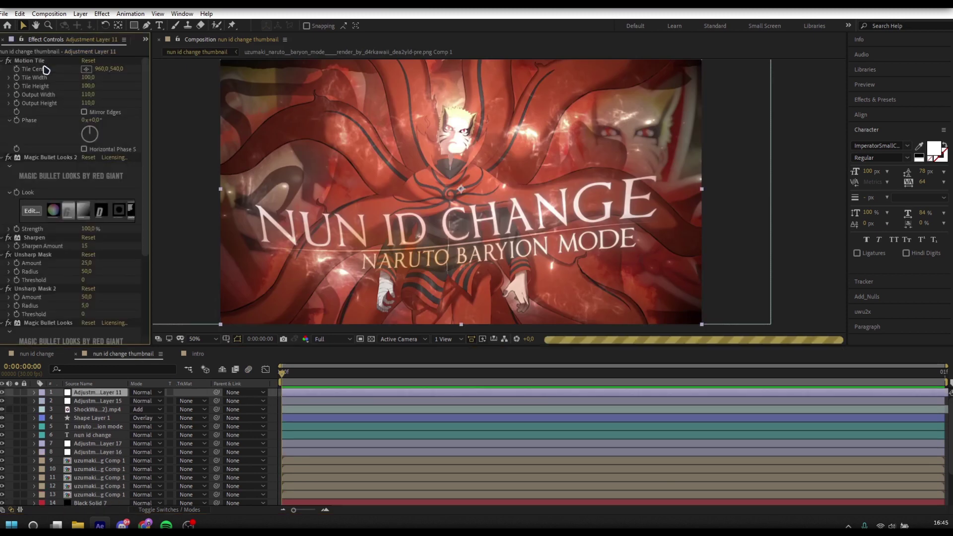
scroll(49, 248, "down", 4)
scroll(49, 307, "down", 1)
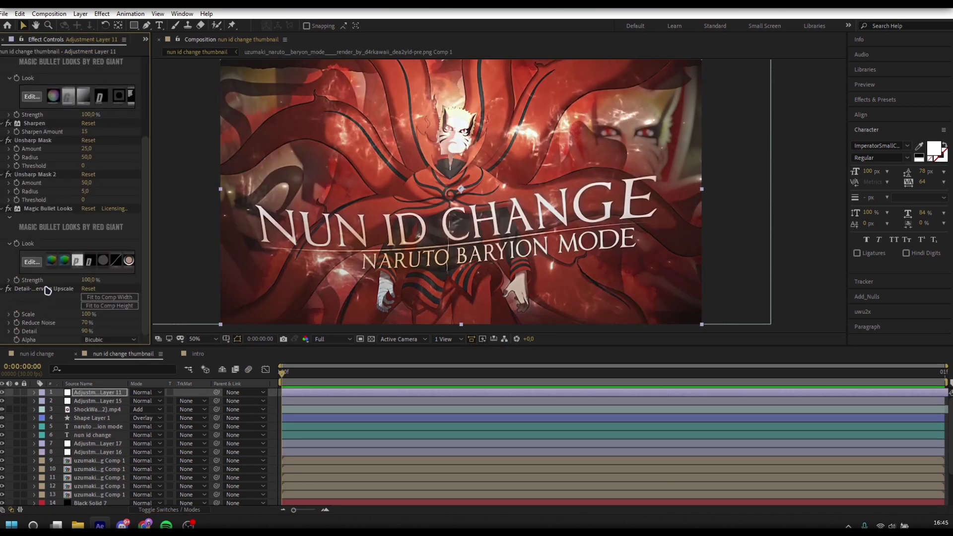
key("ctrl+a")
key("ctrl+grave")
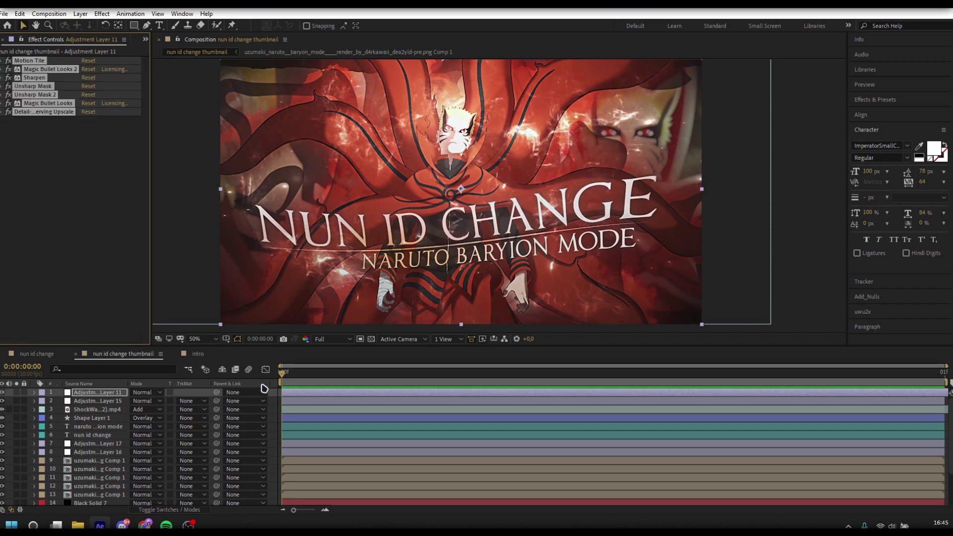
key("ctrl+shift+a")
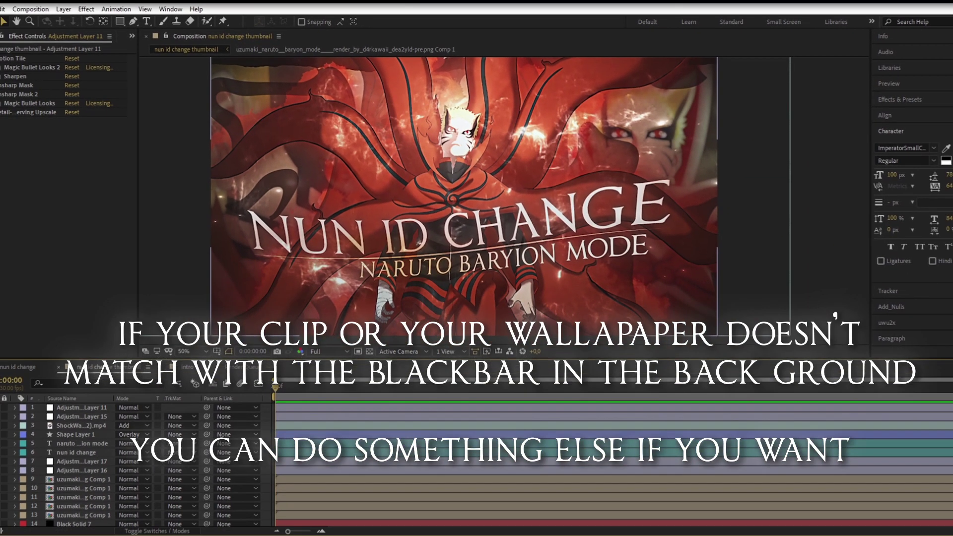
scroll(116, 473, "down", 2)
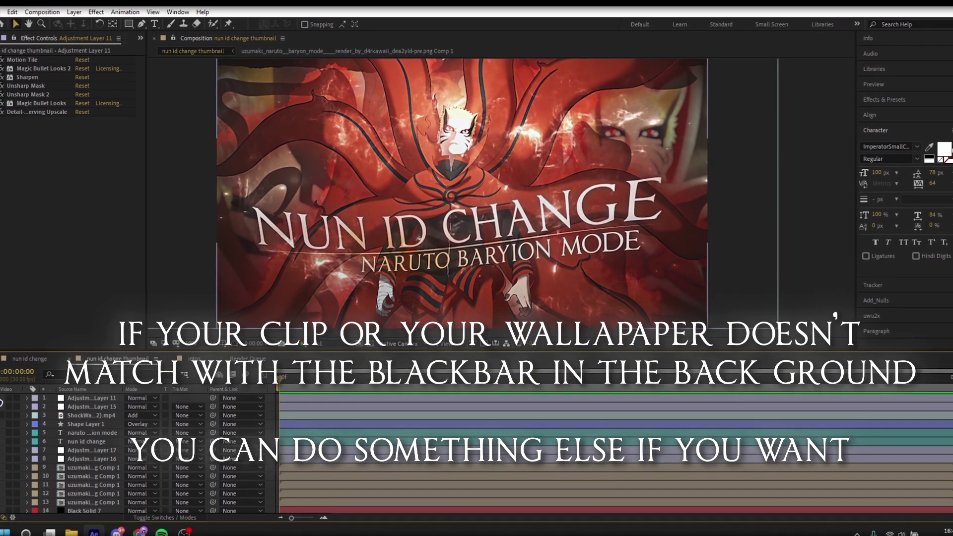
left_click(102, 458)
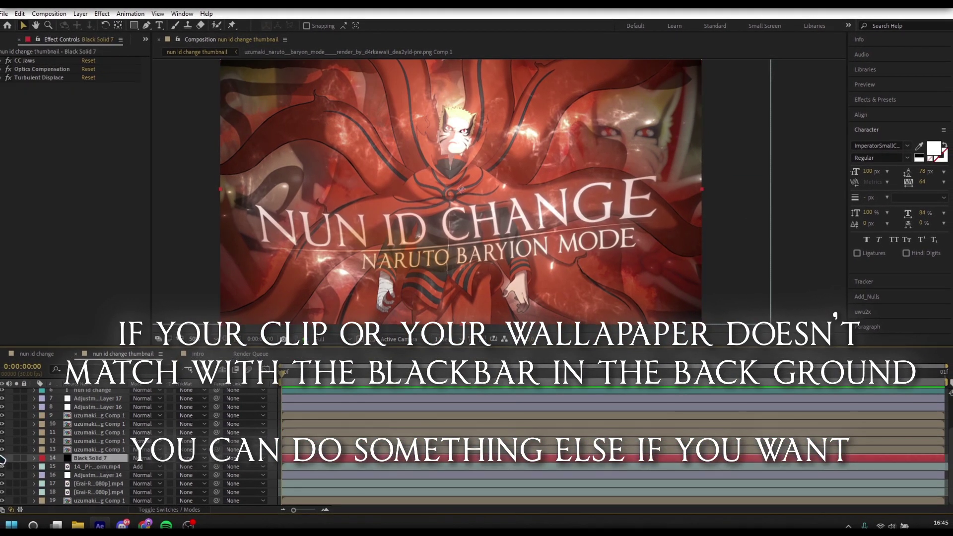
scroll(315, 427, "up", 2)
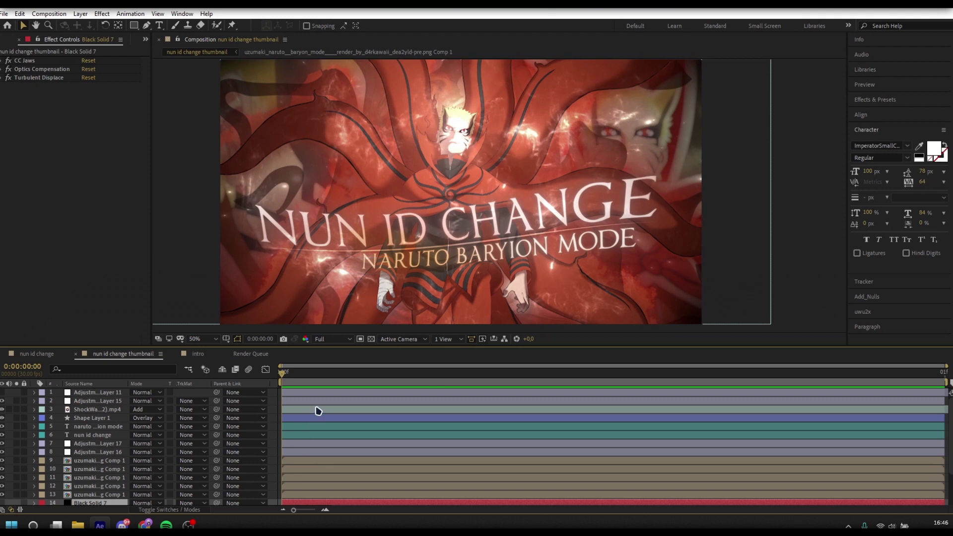
Step: Draw a rectangle covering the whole frame and give it an 8 px stroke
left_click(320, 401)
left_click(134, 25)
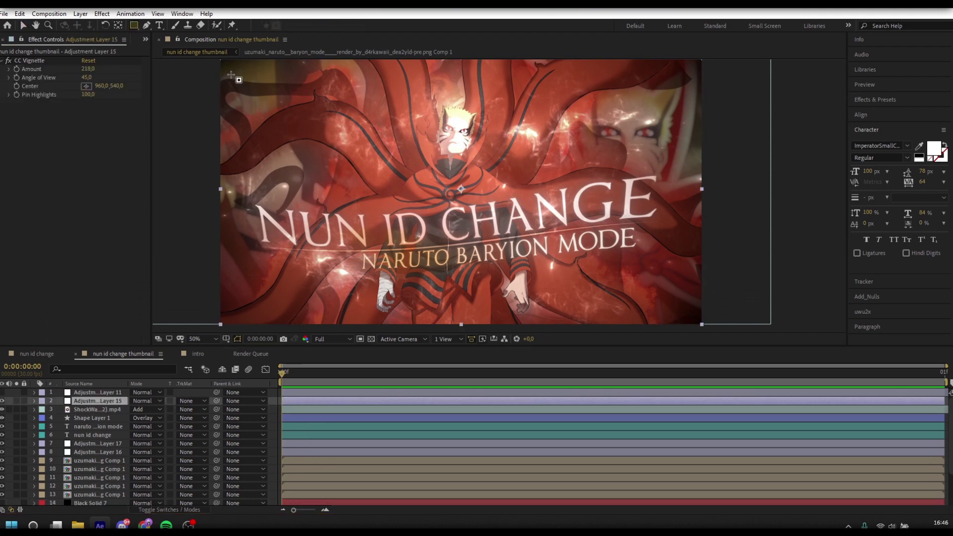
left_click(195, 339)
left_click(219, 174)
left_click_drag(262, 66, 700, 252)
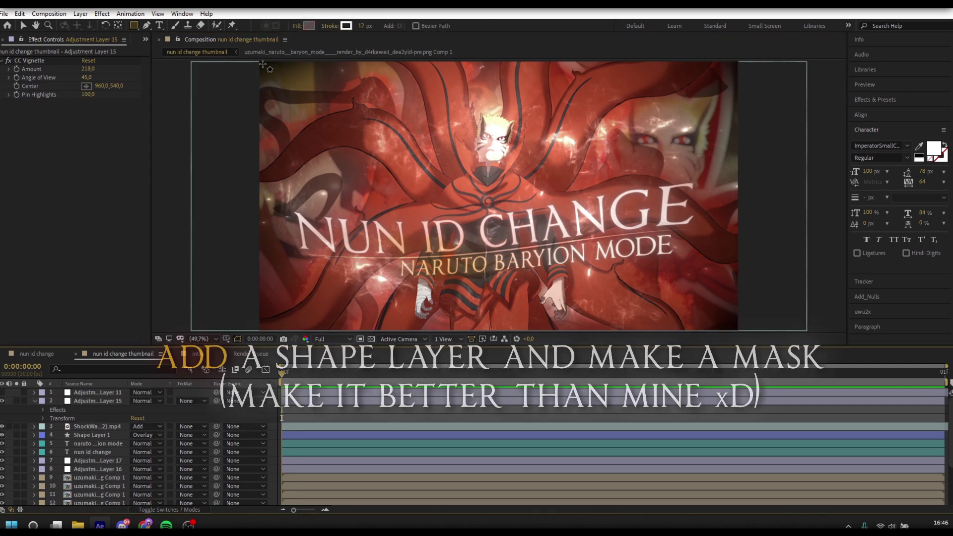
left_click_drag(727, 261, 735, 325)
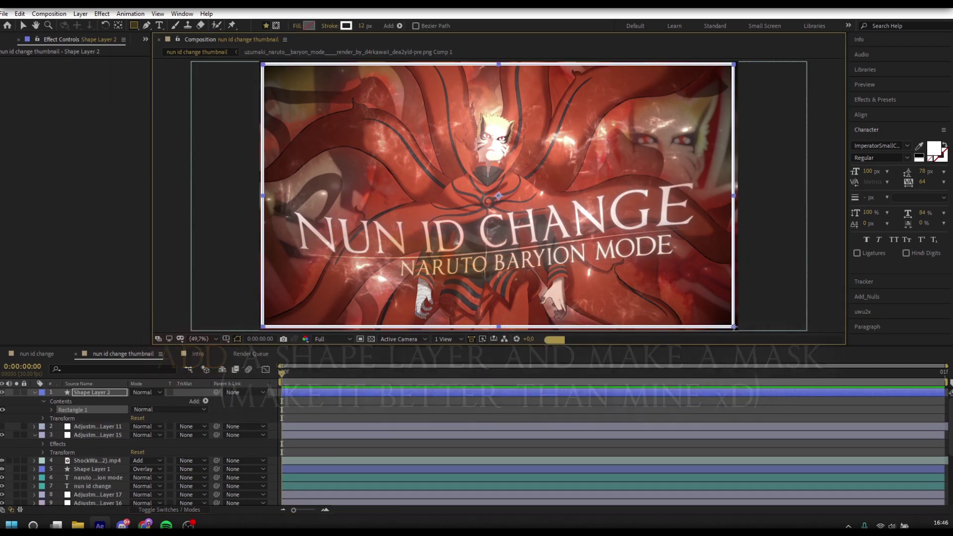
left_click(527, 420)
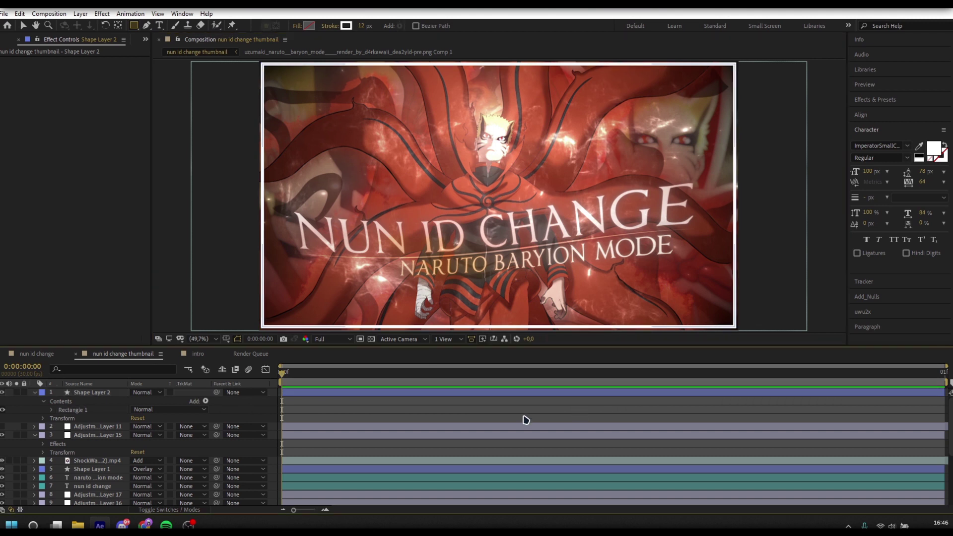
left_click(329, 393)
left_click(364, 25)
type("8")
key("Return")
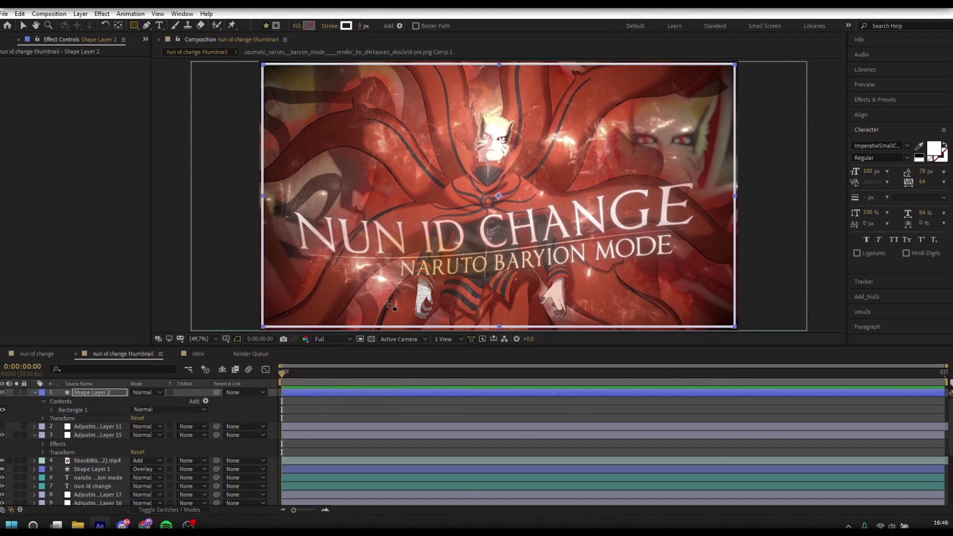
key("u")
Step: Apply S_DropShadow to the border frame with the shadow Shift set to 0
key("ctrl+space")
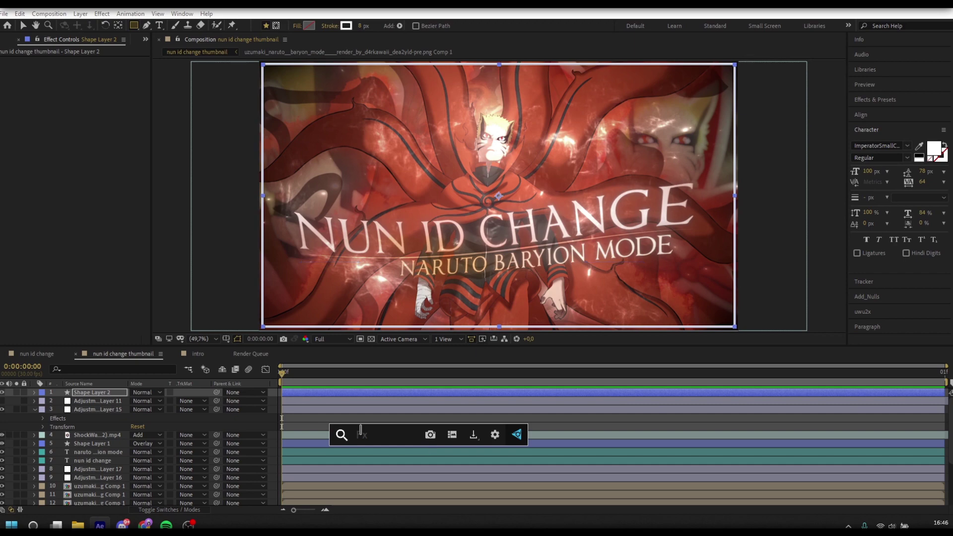
type("drop")
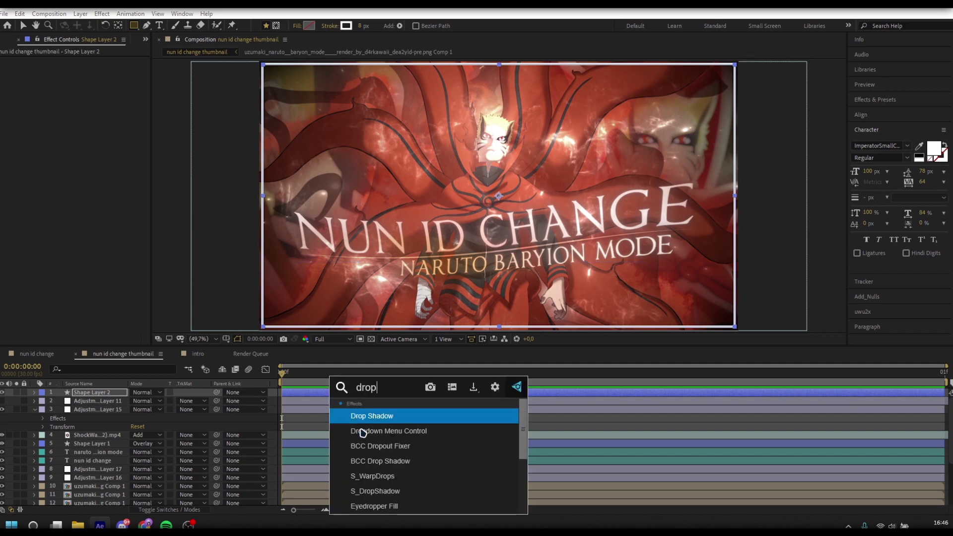
type("s")
left_click(362, 432)
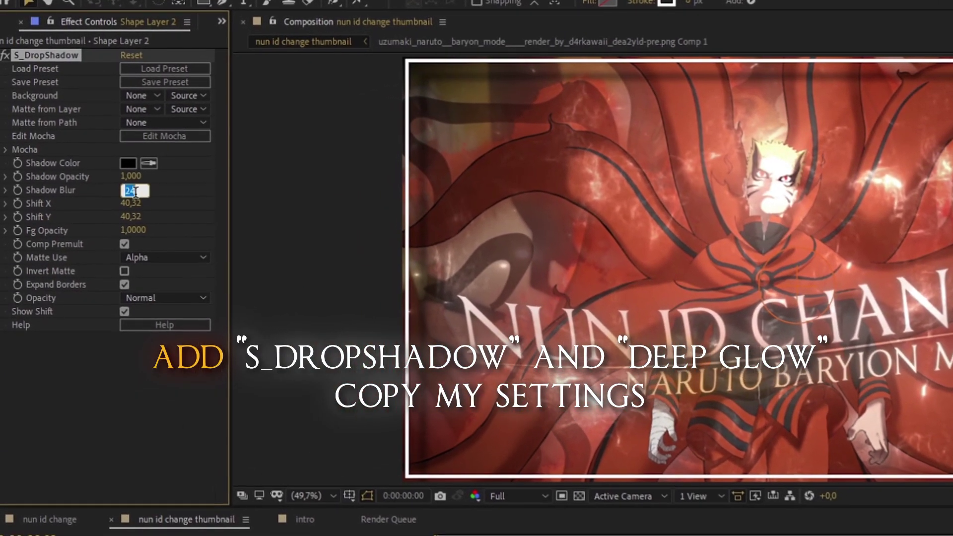
left_click(126, 198)
type("0")
key("Tab")
type("0")
key("Return")
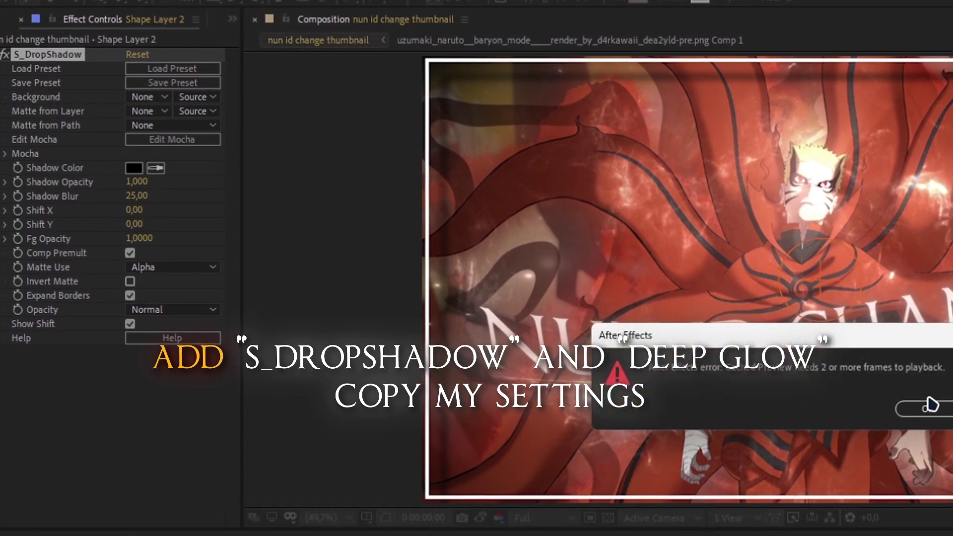
key("Return")
Step: Add Deep Glow to the border frame and blend it in Overlay mode
key("ctrl+space")
type("d")
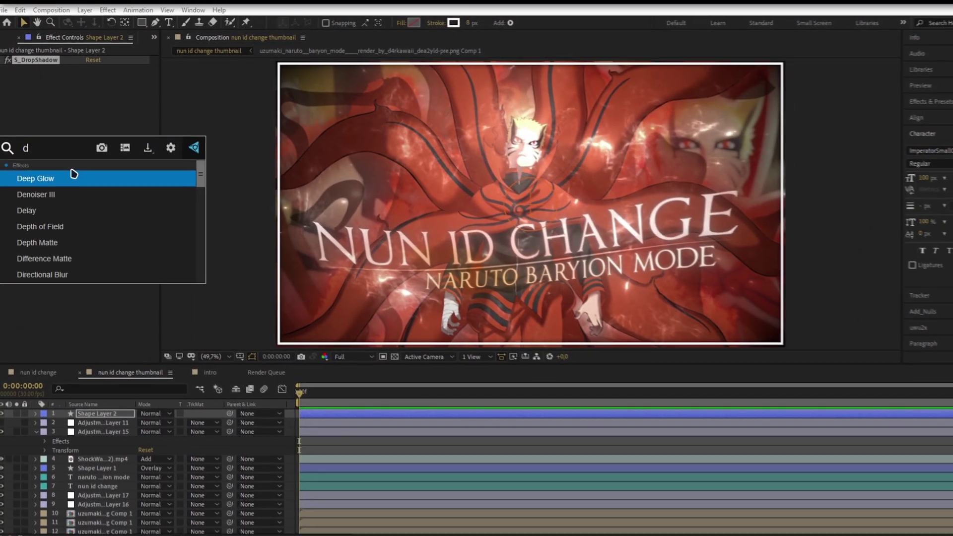
left_click(79, 186)
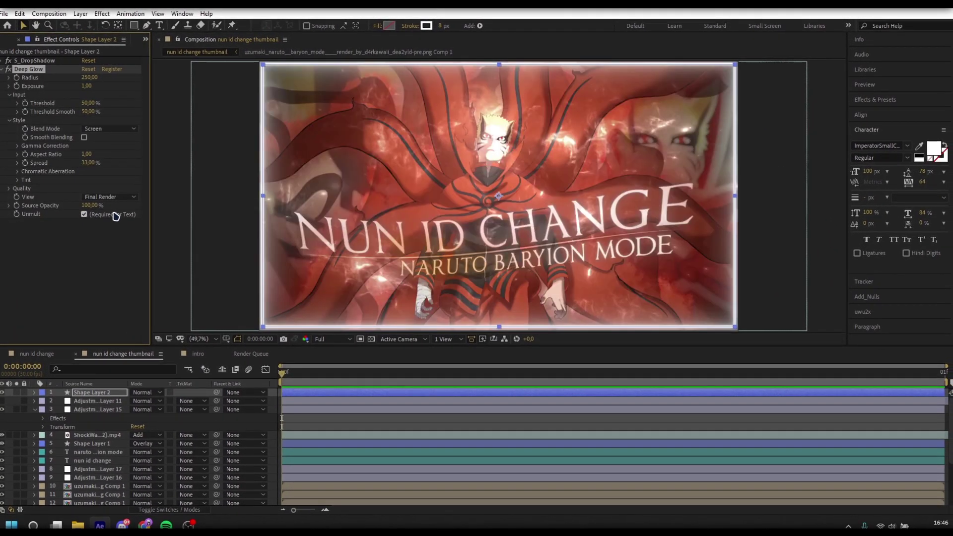
left_click(152, 392)
left_click(181, 254)
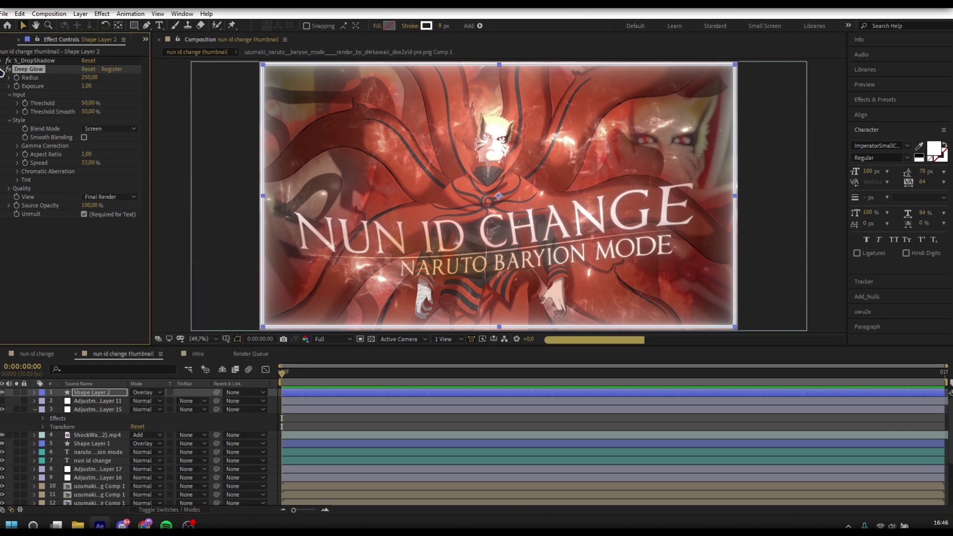
left_click(377, 410)
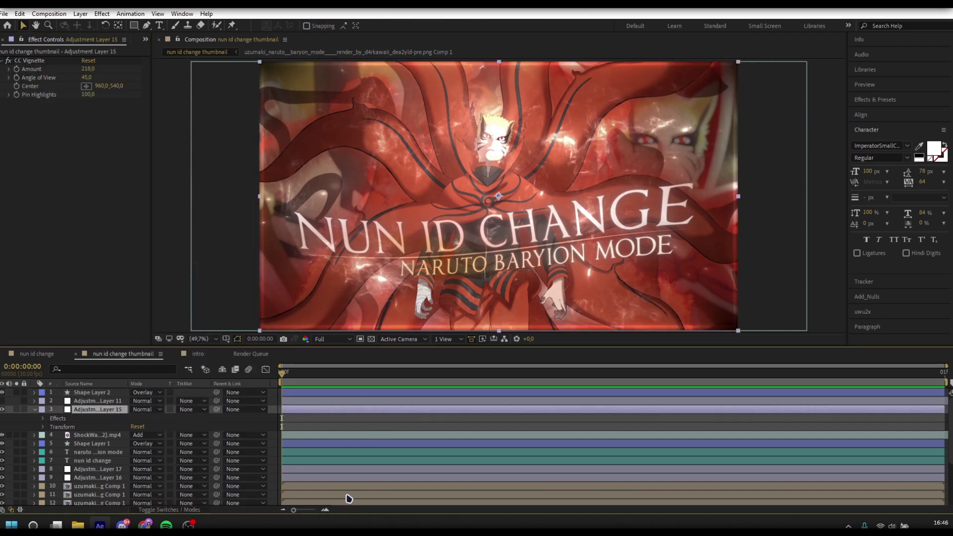
Step: Create a new adjustment layer and apply Optical Flares to it
key("ctrl+alt+y")
key("ctrl+space")
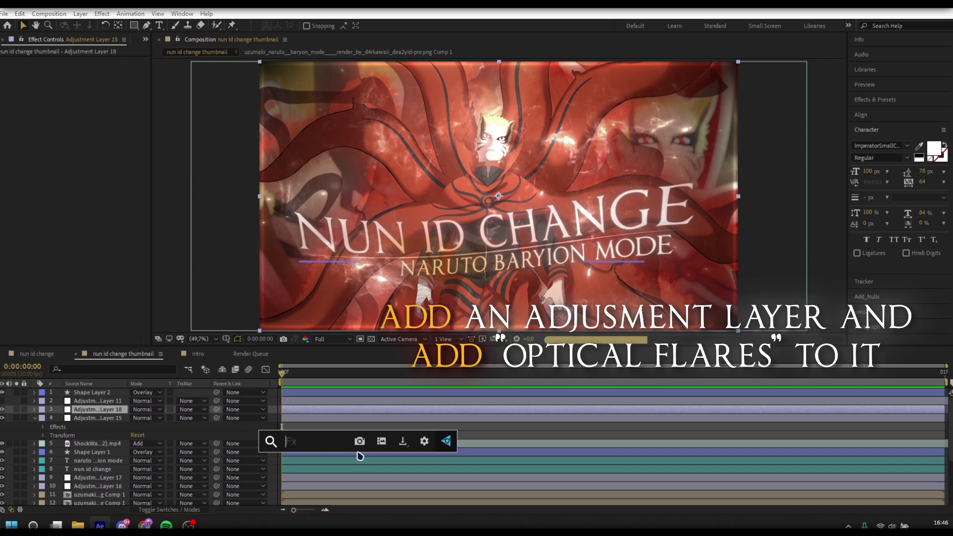
type("opt")
left_click(319, 416)
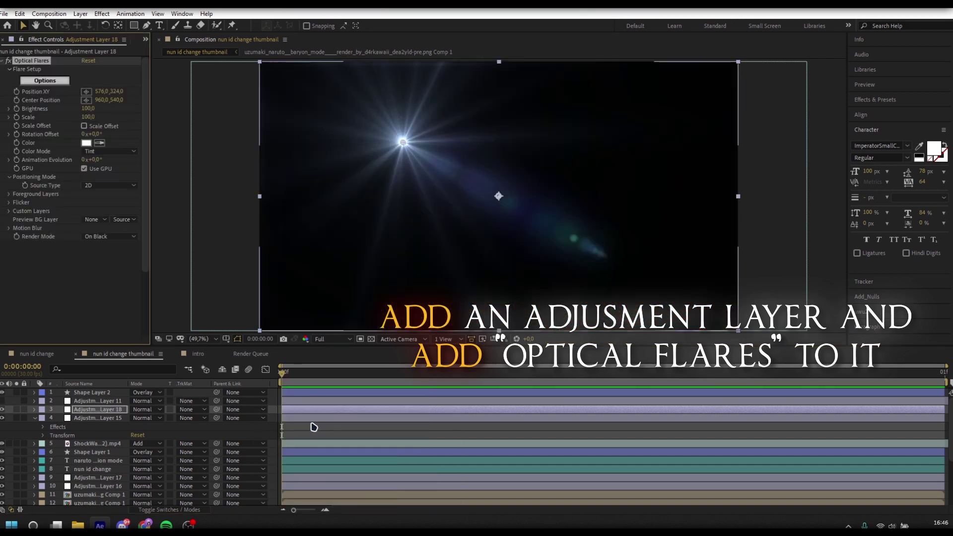
Step: Load the Purple Bird flare preset from the Light folder and remove a Sparkle element
left_click(45, 80)
left_click(616, 321)
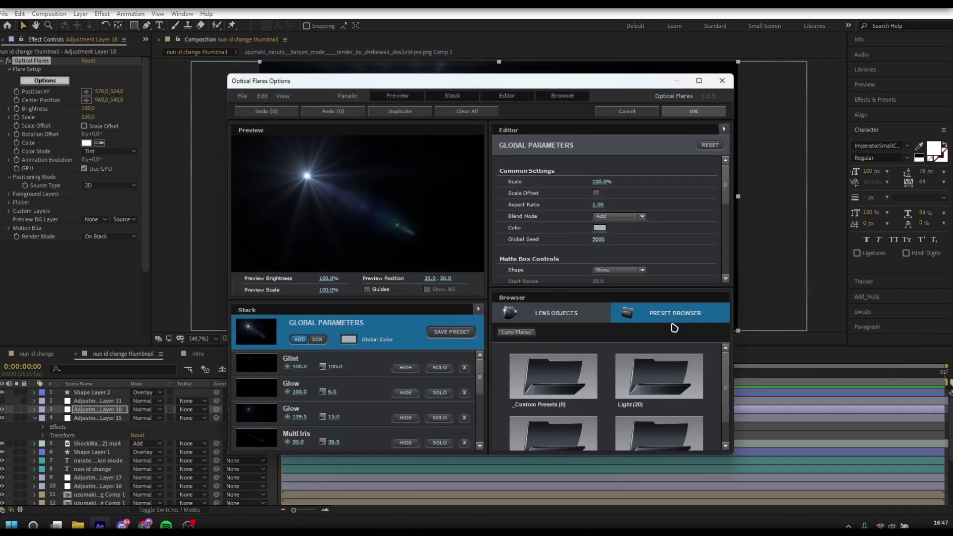
scroll(640, 364, "down", 1)
double_click(641, 364)
scroll(534, 397, "down", 2)
scroll(534, 397, "down", 2)
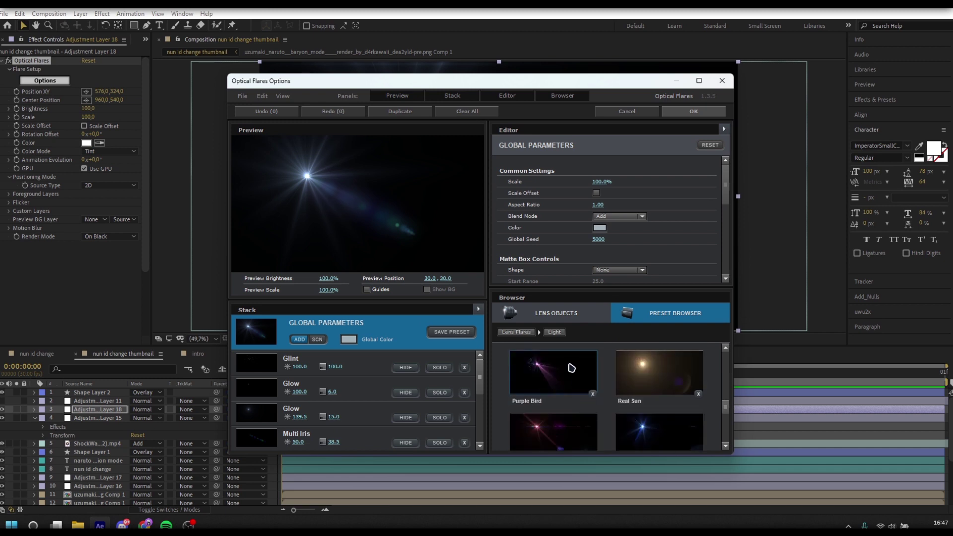
left_click(571, 370)
left_click(439, 392)
left_click(439, 392)
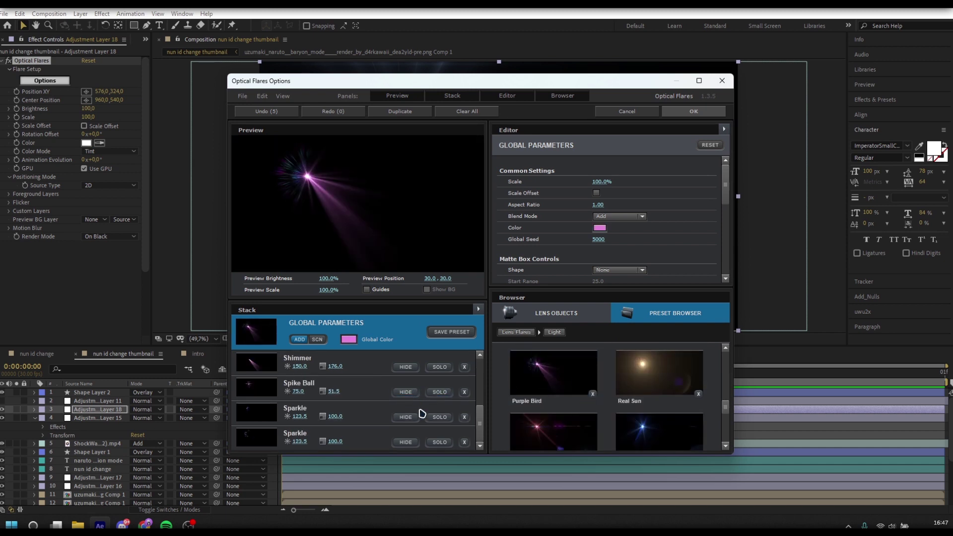
left_click(465, 417)
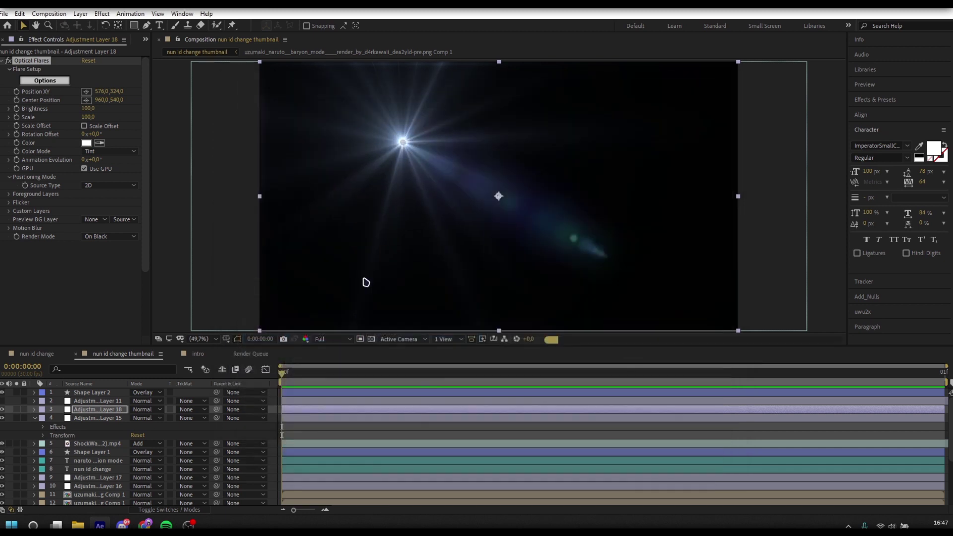
key("Return")
Step: Apply Tint to the flare layer and blend it in Add mode
key("ctrl+space")
type("tin")
key("Return")
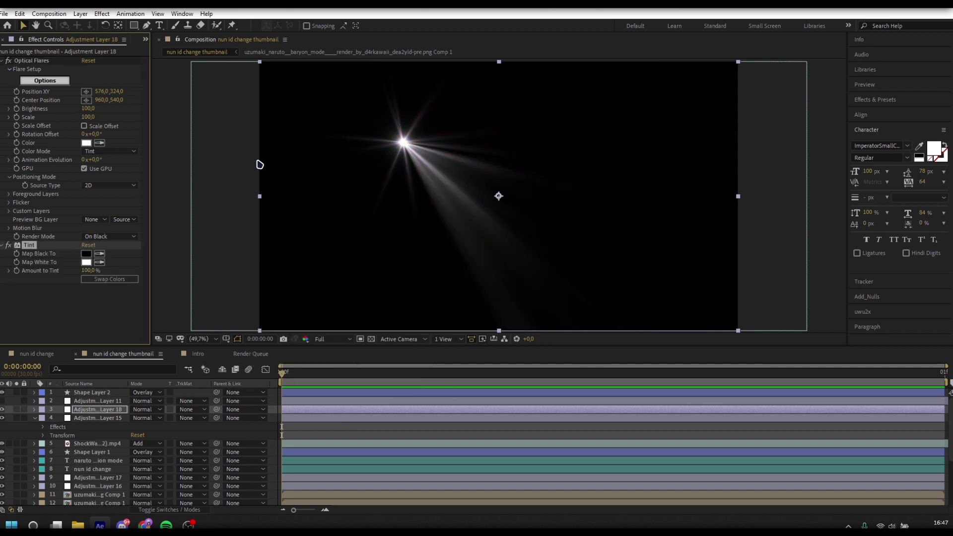
left_click(157, 408)
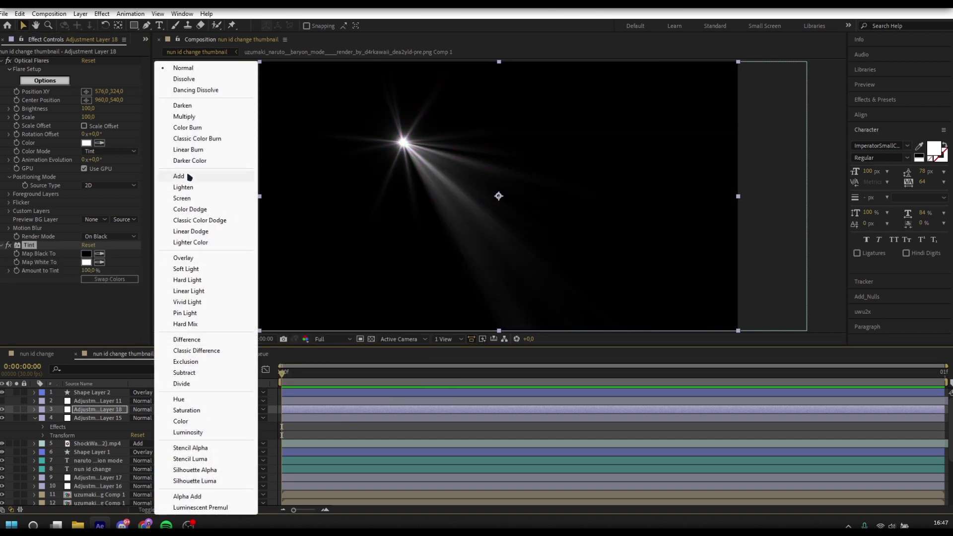
left_click(189, 177)
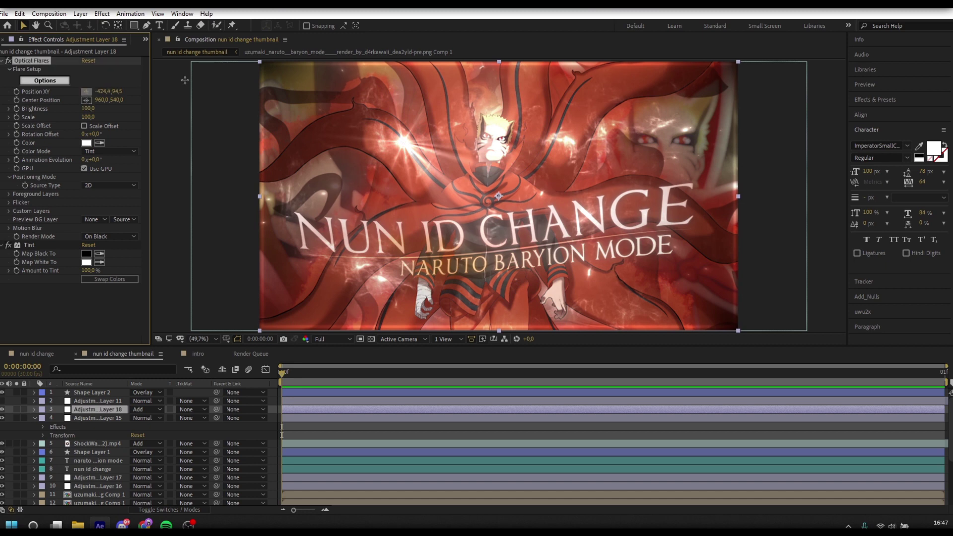
Step: Place the flare at the top-left corner, then duplicate it and position the copy top-right
left_click_drag(184, 80, 261, 63)
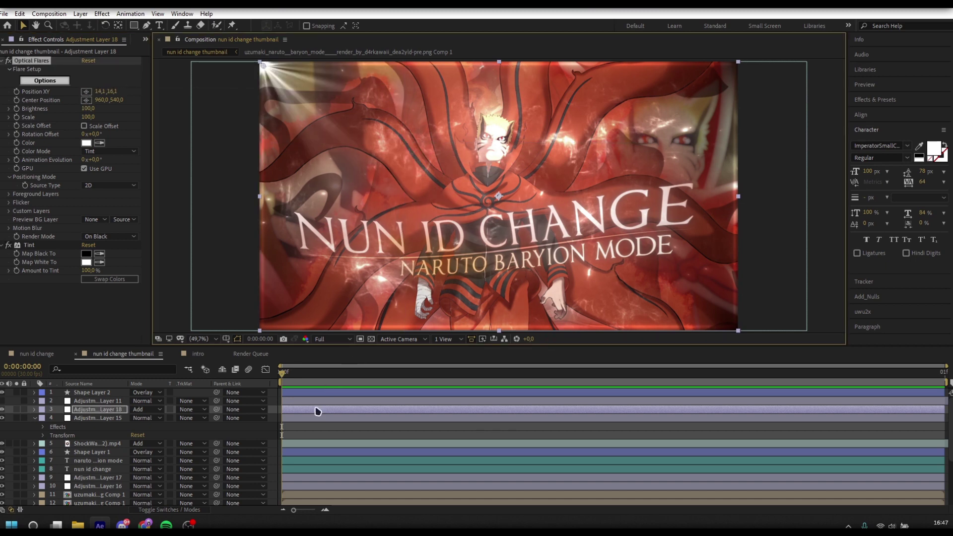
key("ctrl+d")
left_click(86, 92)
left_click(737, 65)
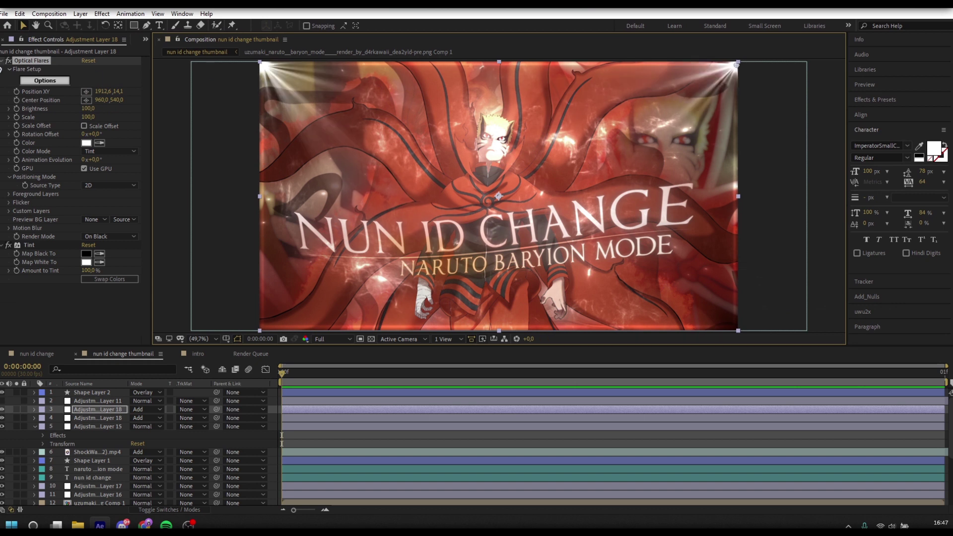
Step: Collapse the flare and vignette properties and move the border frame layer down one level
left_click(2, 61)
left_click(35, 427)
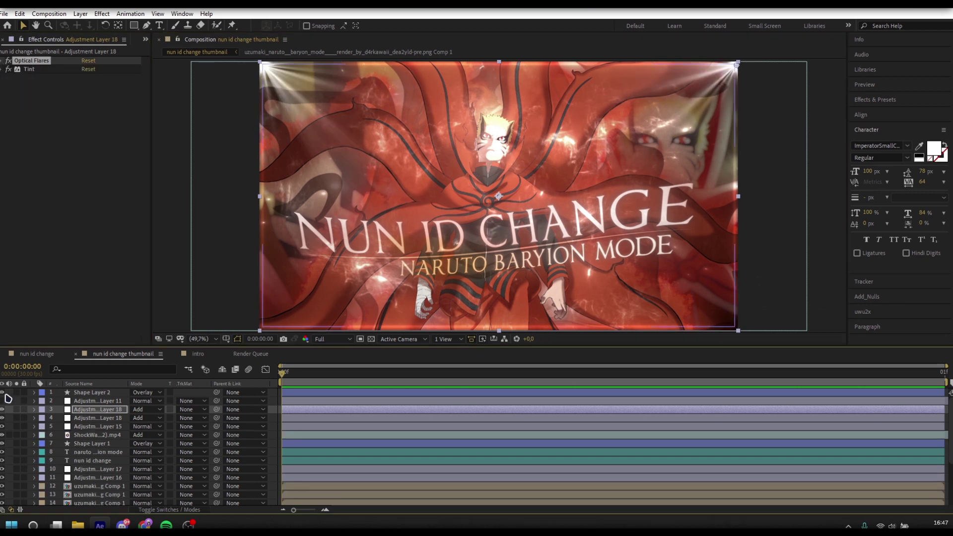
left_click(98, 393)
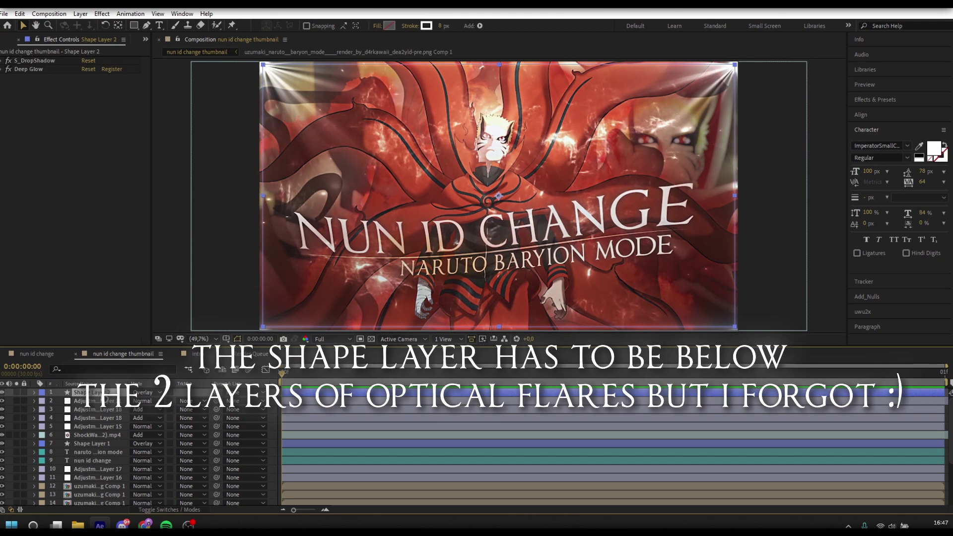
key("ctrl+bracketleft")
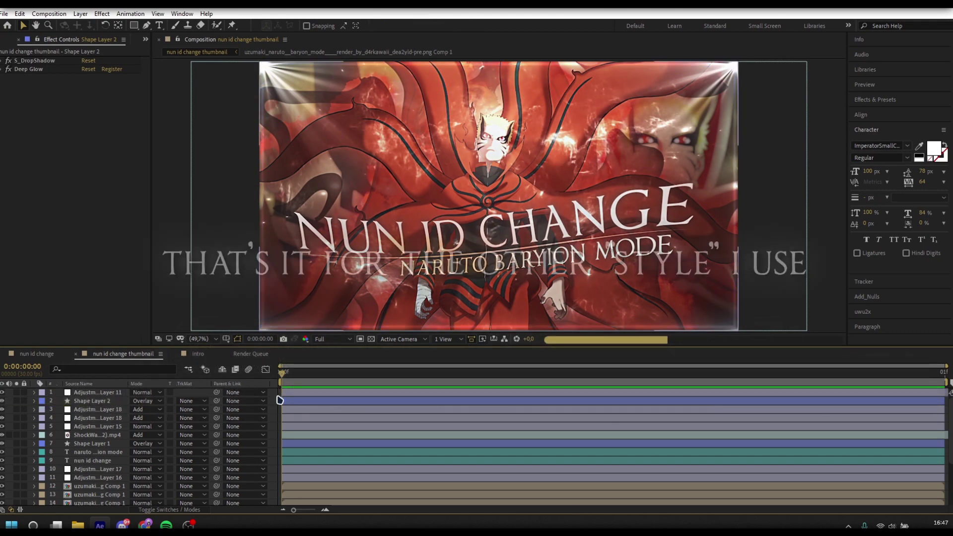
key("F2")
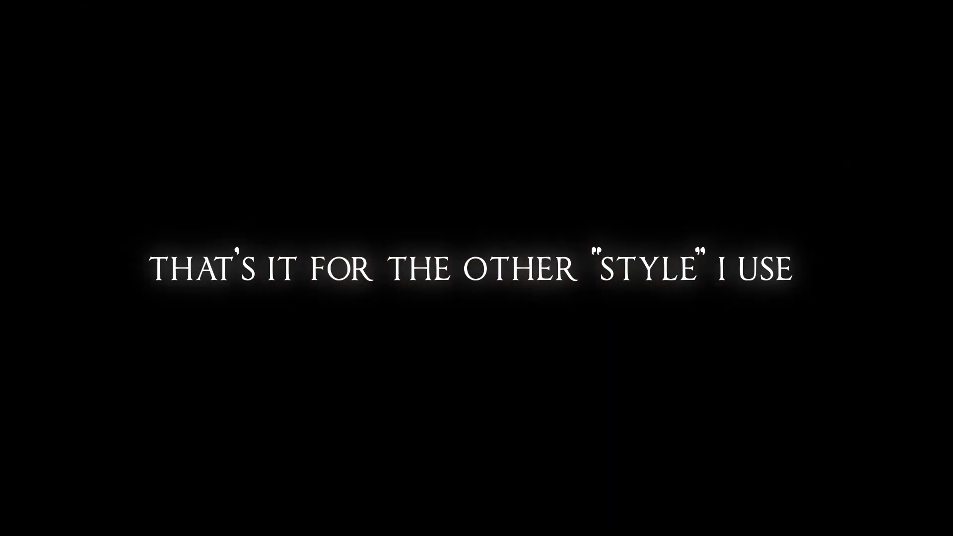